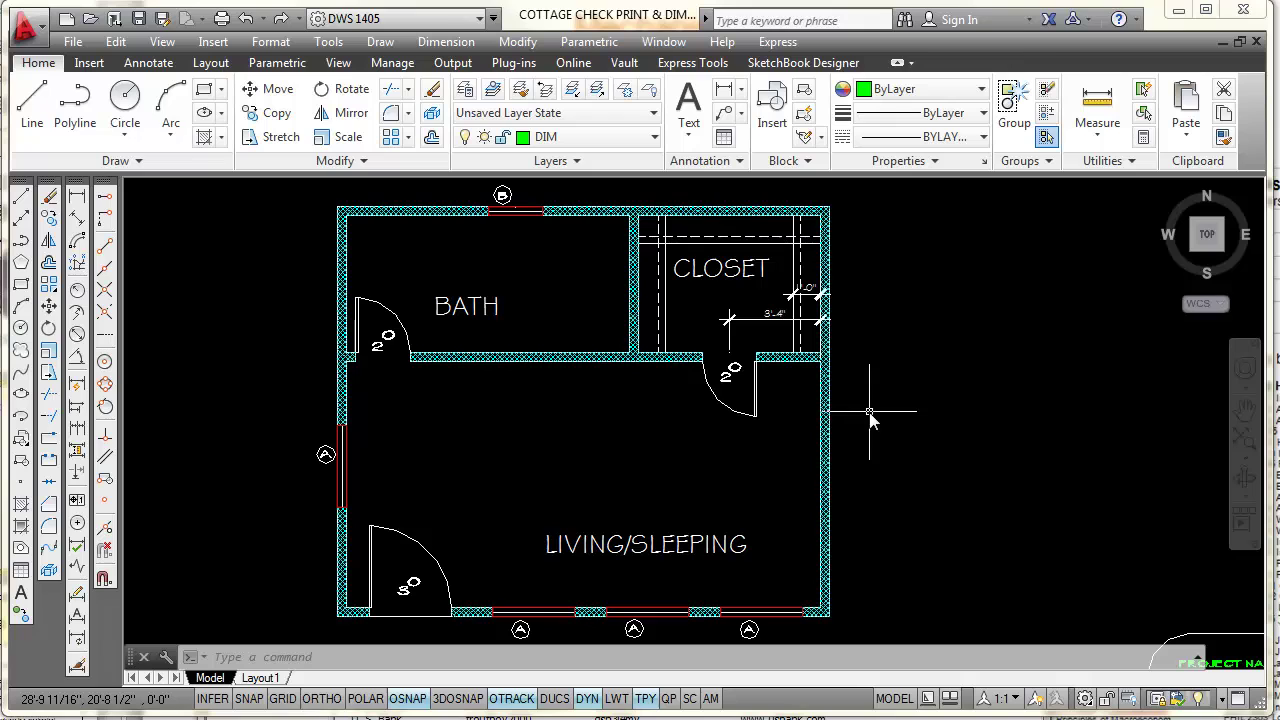
pyautogui.click(77, 667)
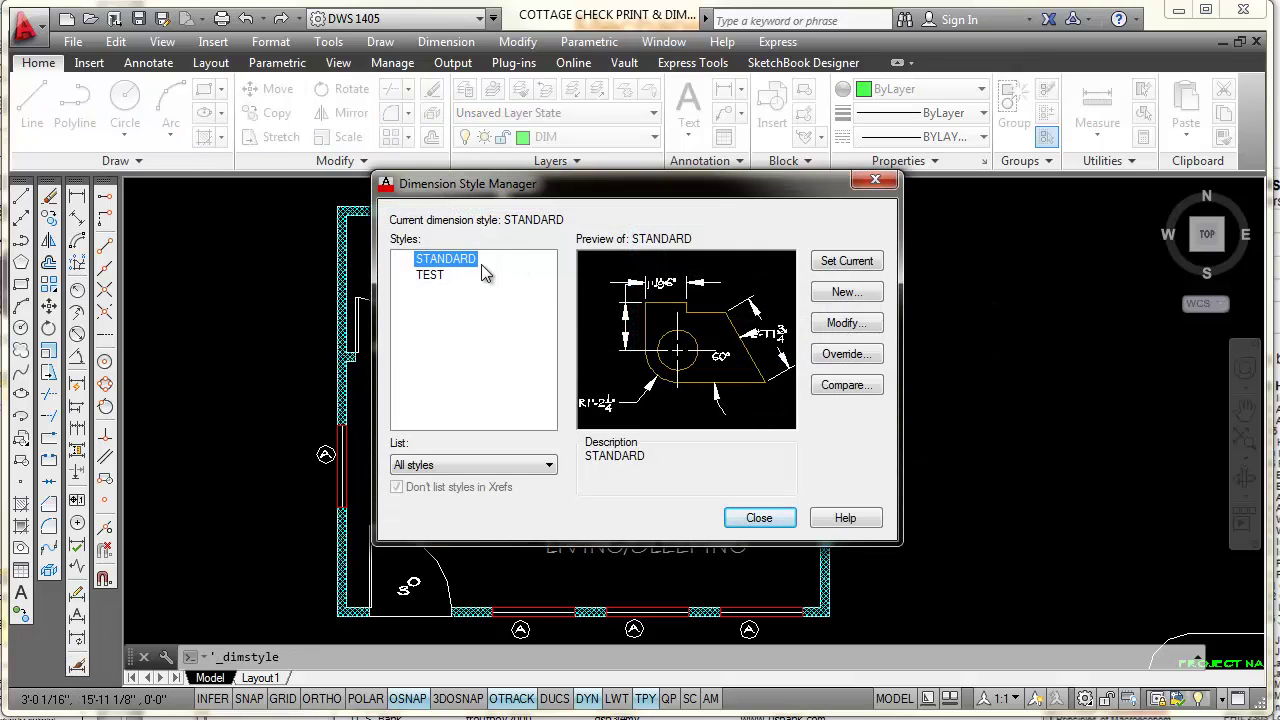
pyautogui.click(760, 519)
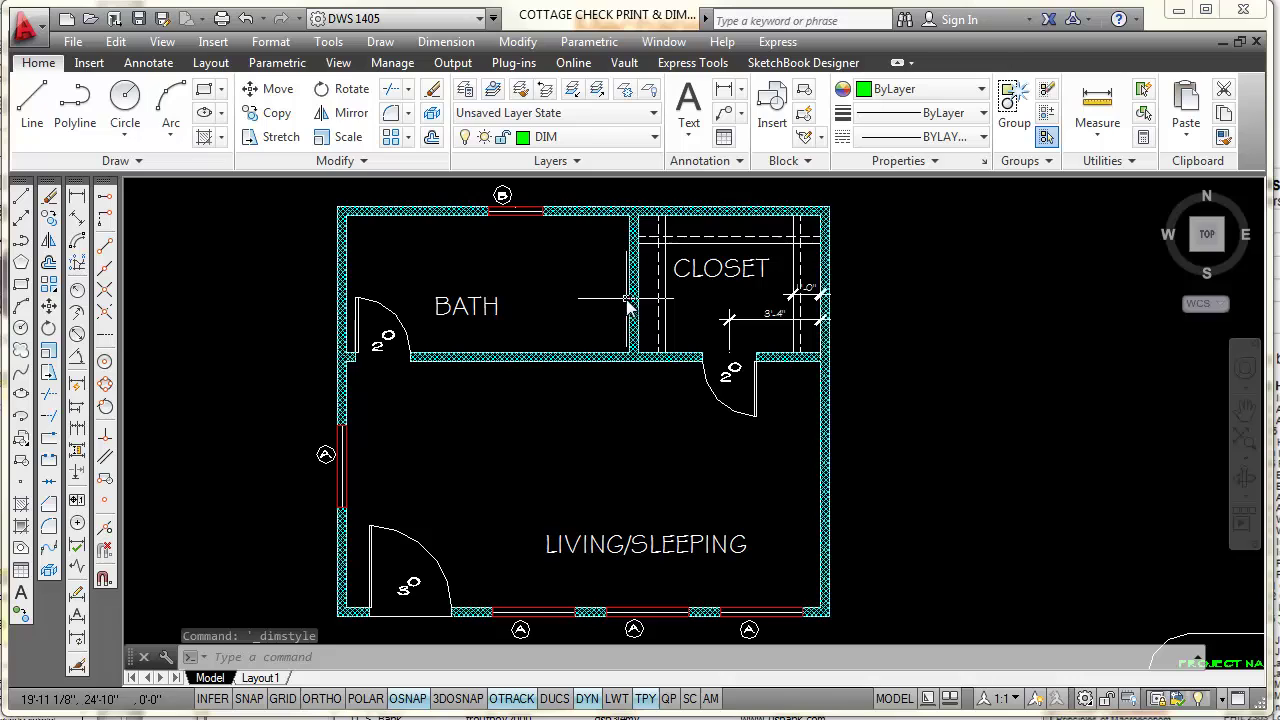
pyautogui.click(740, 162)
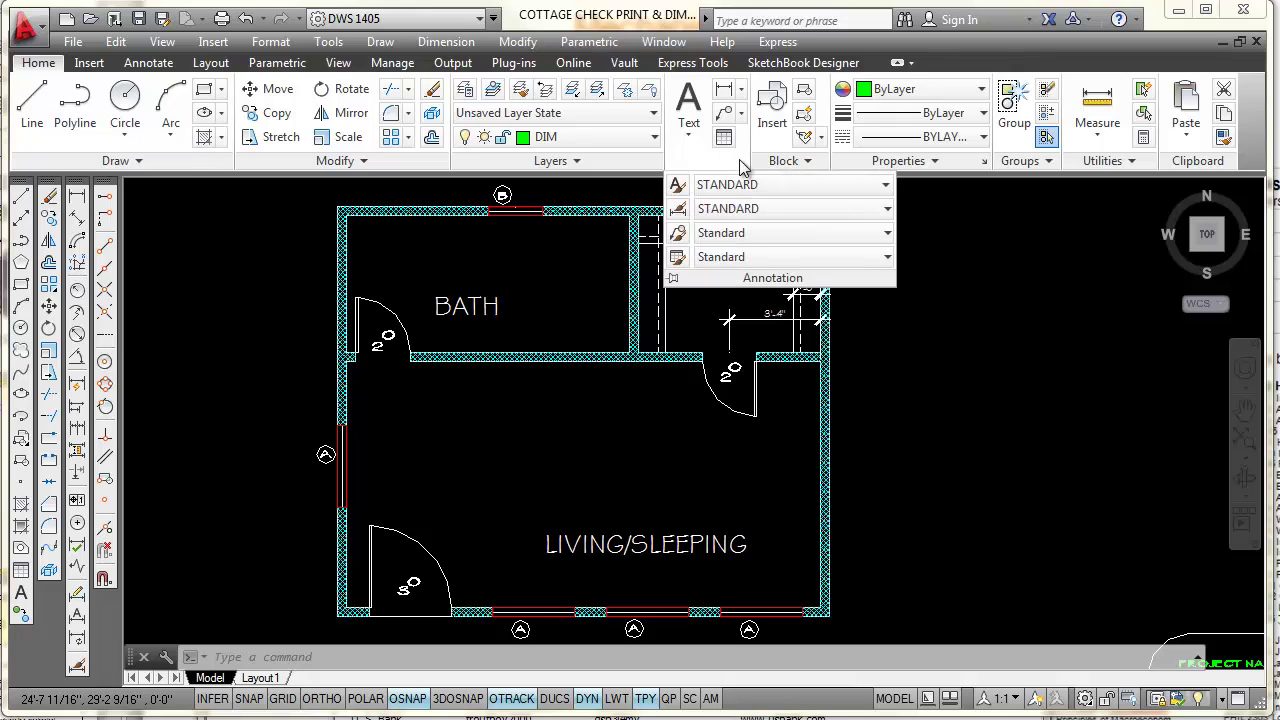
pyautogui.click(679, 212)
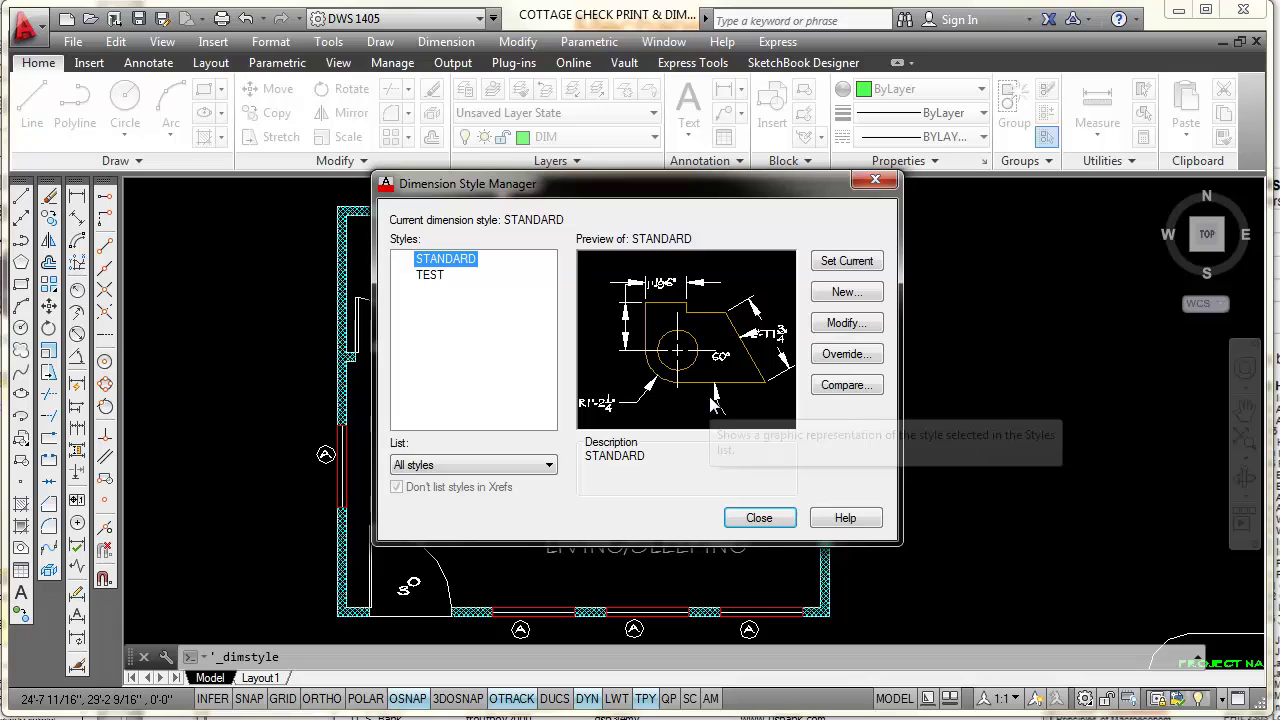
pyautogui.click(875, 180)
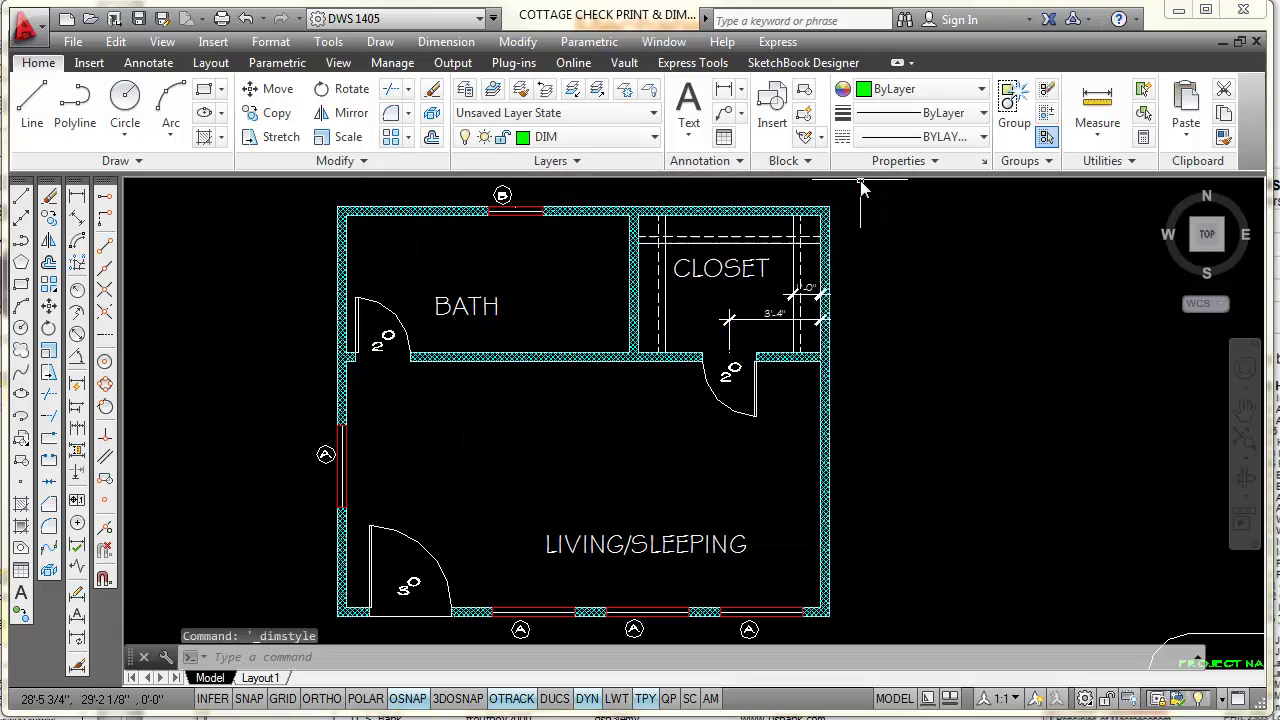
# Create a new dimension style named ARCH48 based on STANDARD and continue to its settings
pyautogui.click(148, 63)
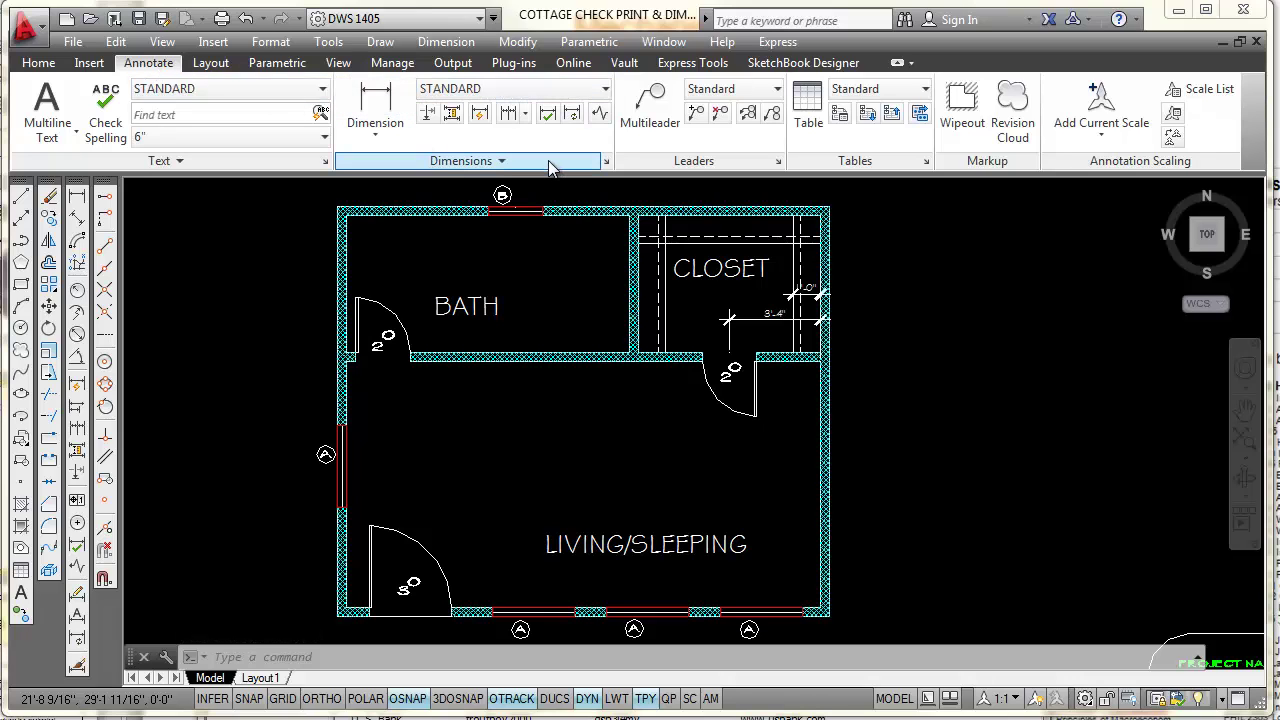
pyautogui.click(606, 163)
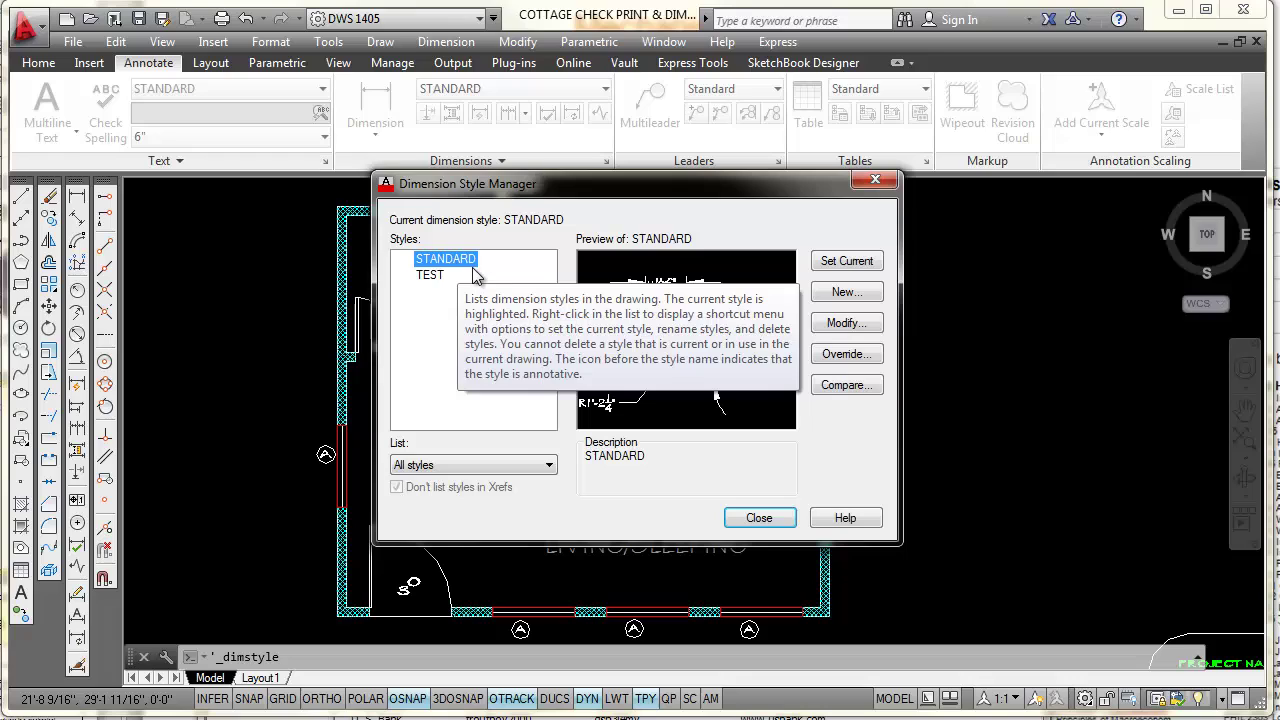
pyautogui.click(846, 293)
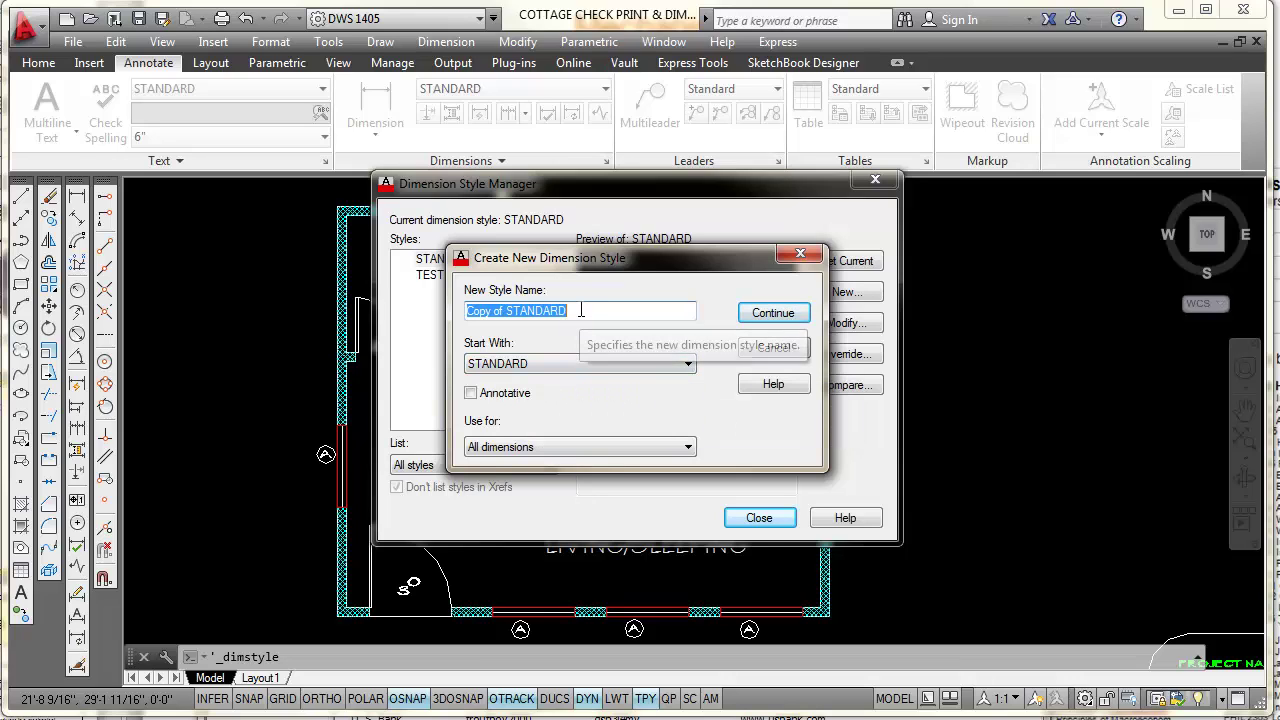
pyautogui.moveTo(580, 311); pyautogui.dragTo(464, 311)
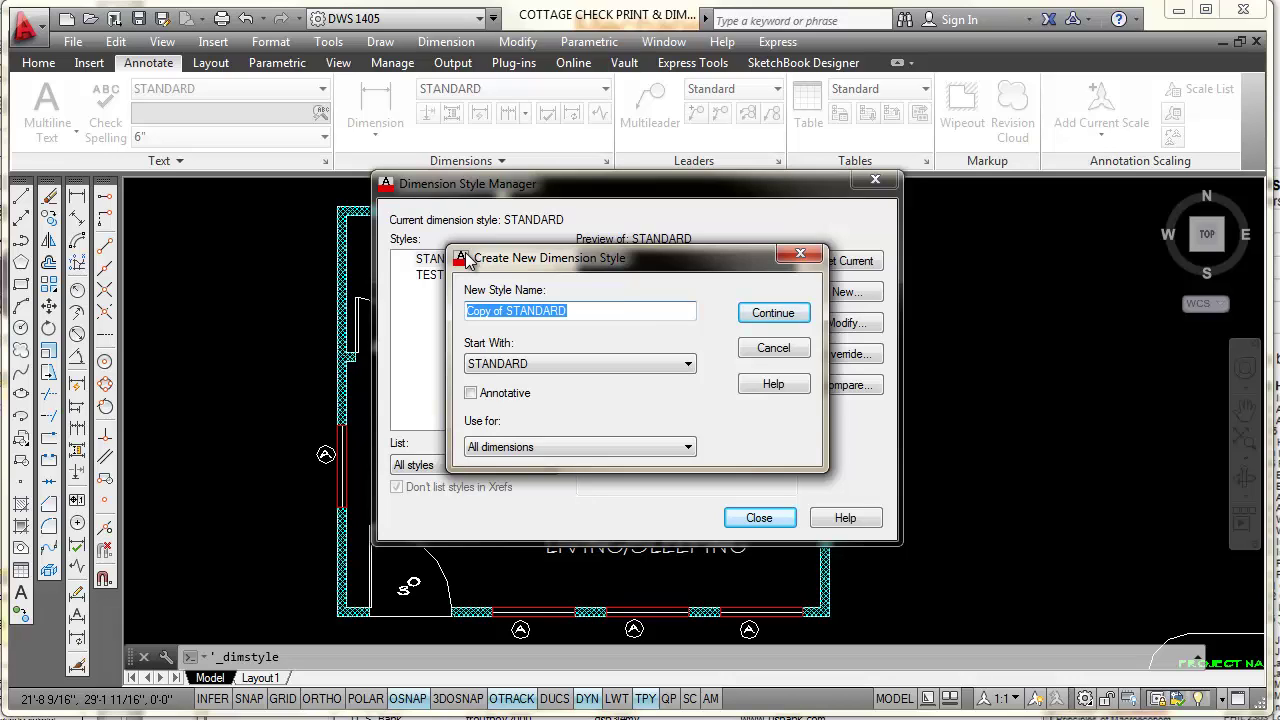
pyautogui.write('ARCH')
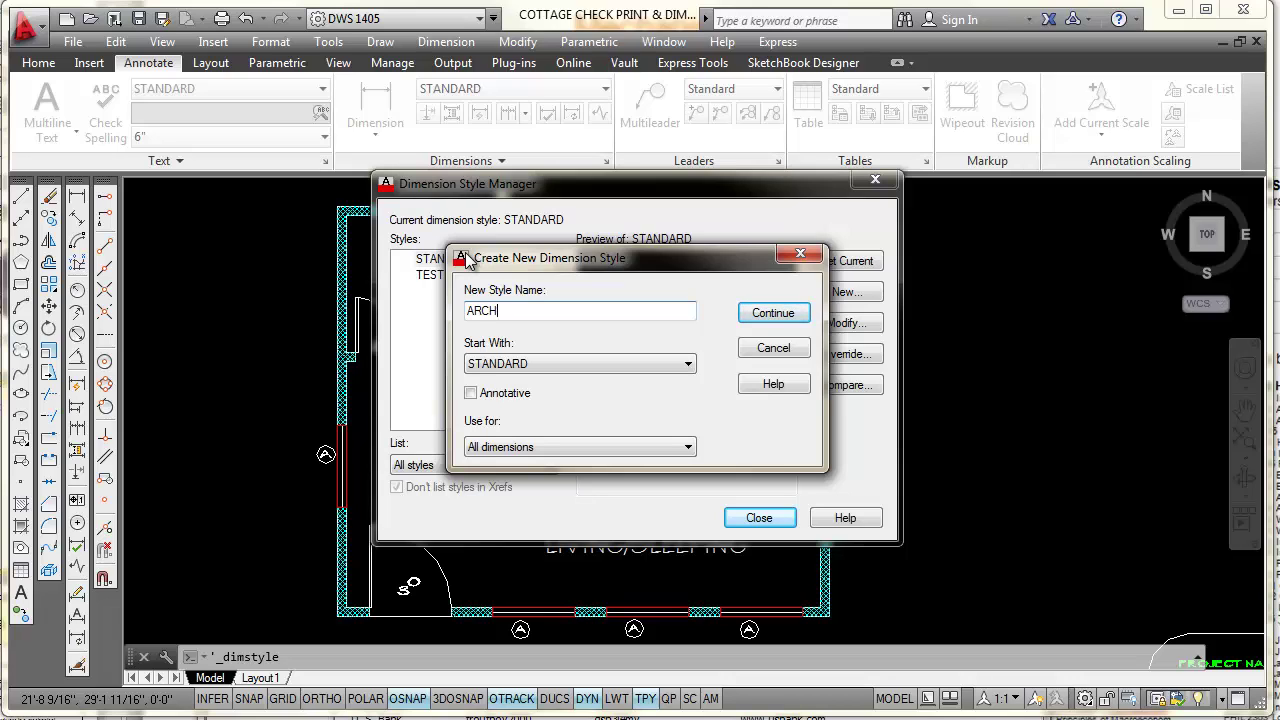
pyautogui.write('48')
pyautogui.click(773, 311)
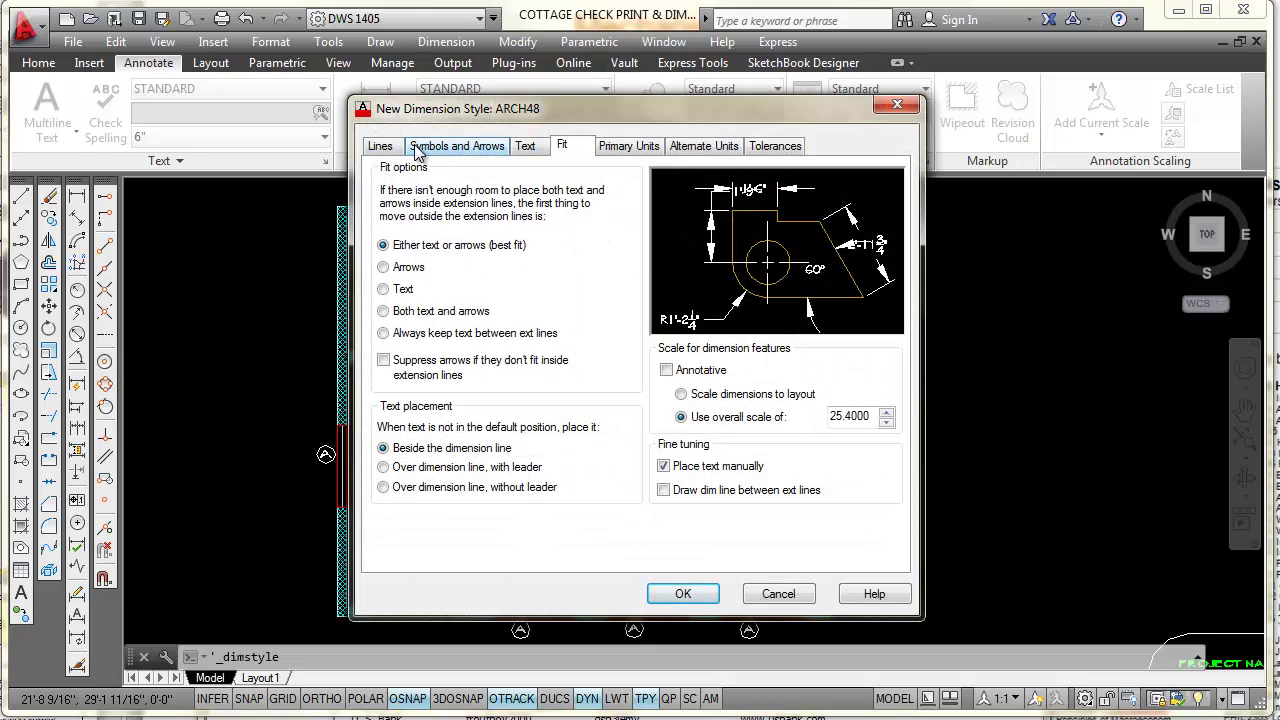
pyautogui.click(380, 146)
pyautogui.click(458, 145)
pyautogui.click(525, 146)
pyautogui.click(562, 146)
# Set the linear primary units of the new style to Architectural, with 0'-0 1/2" precision and Not Stacked fractions
pyautogui.click(629, 146)
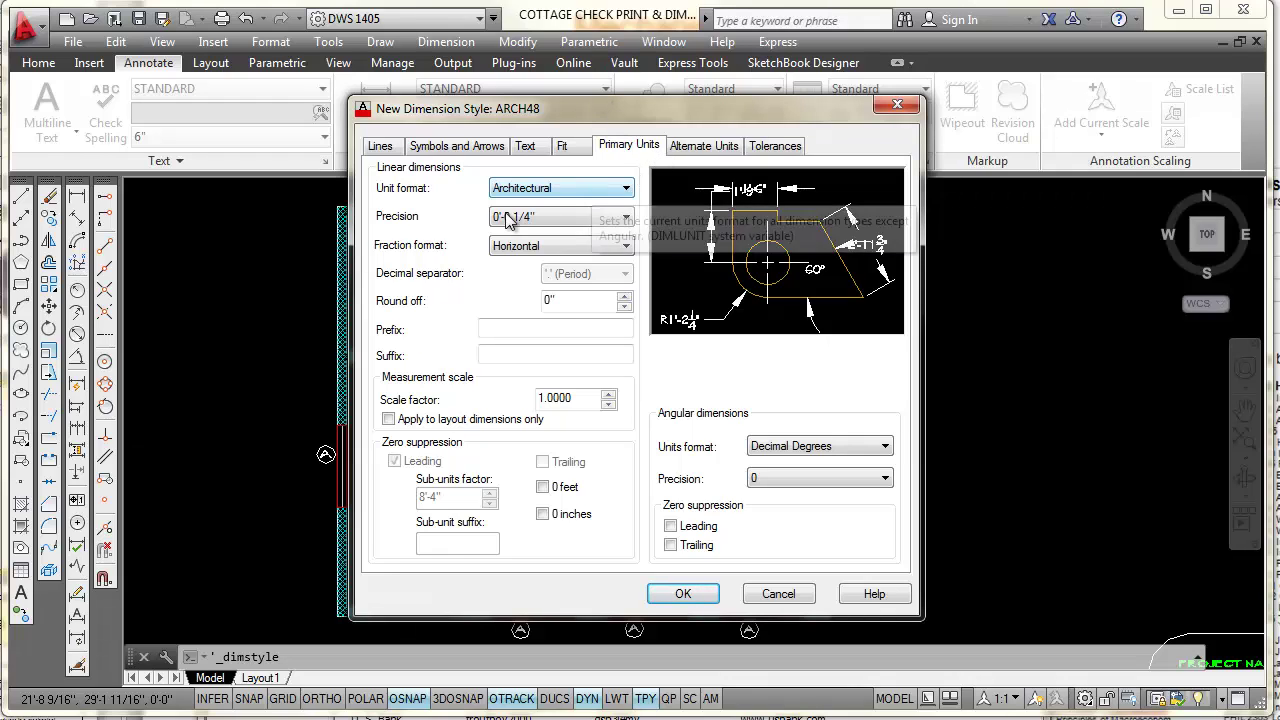
pyautogui.click(604, 192)
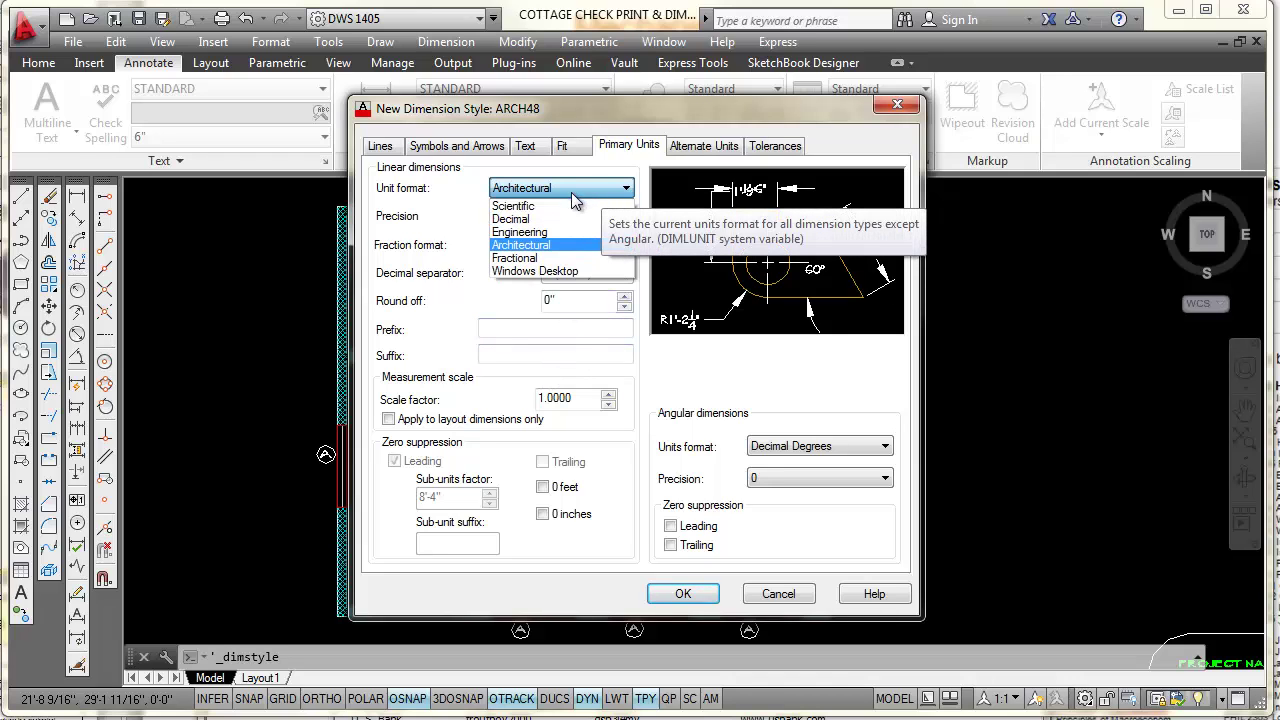
pyautogui.click(536, 247)
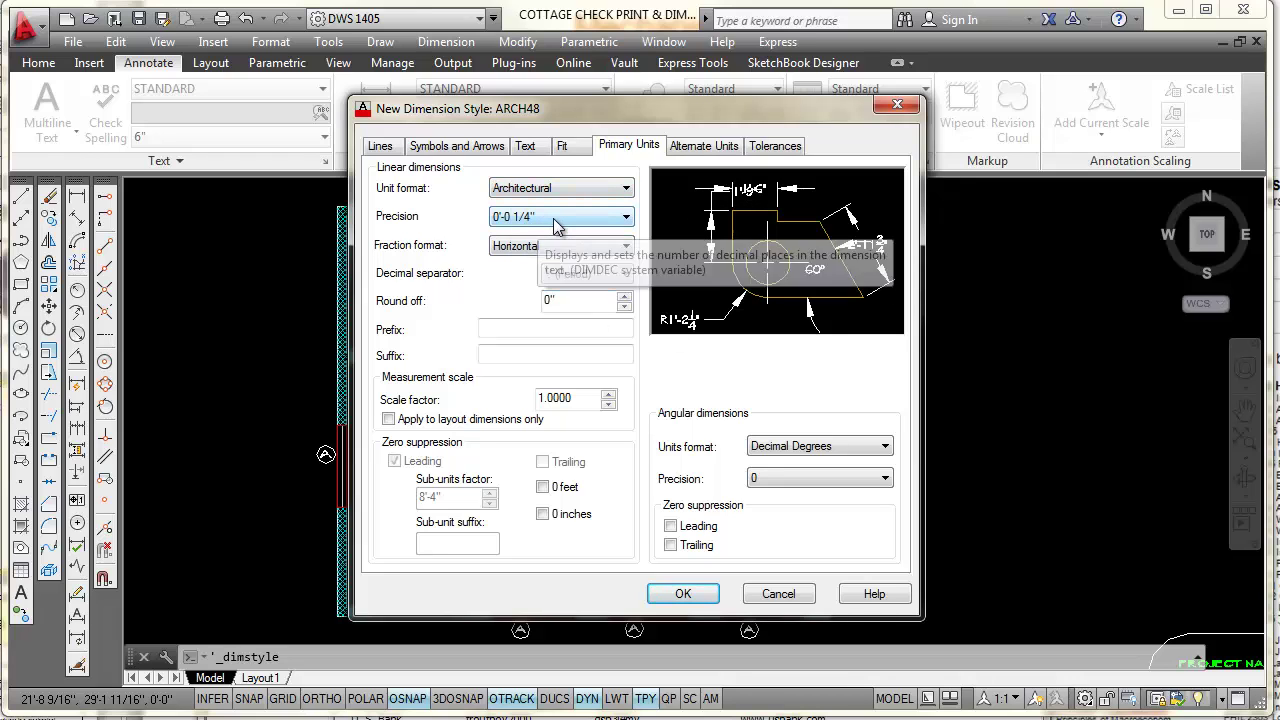
pyautogui.click(557, 218)
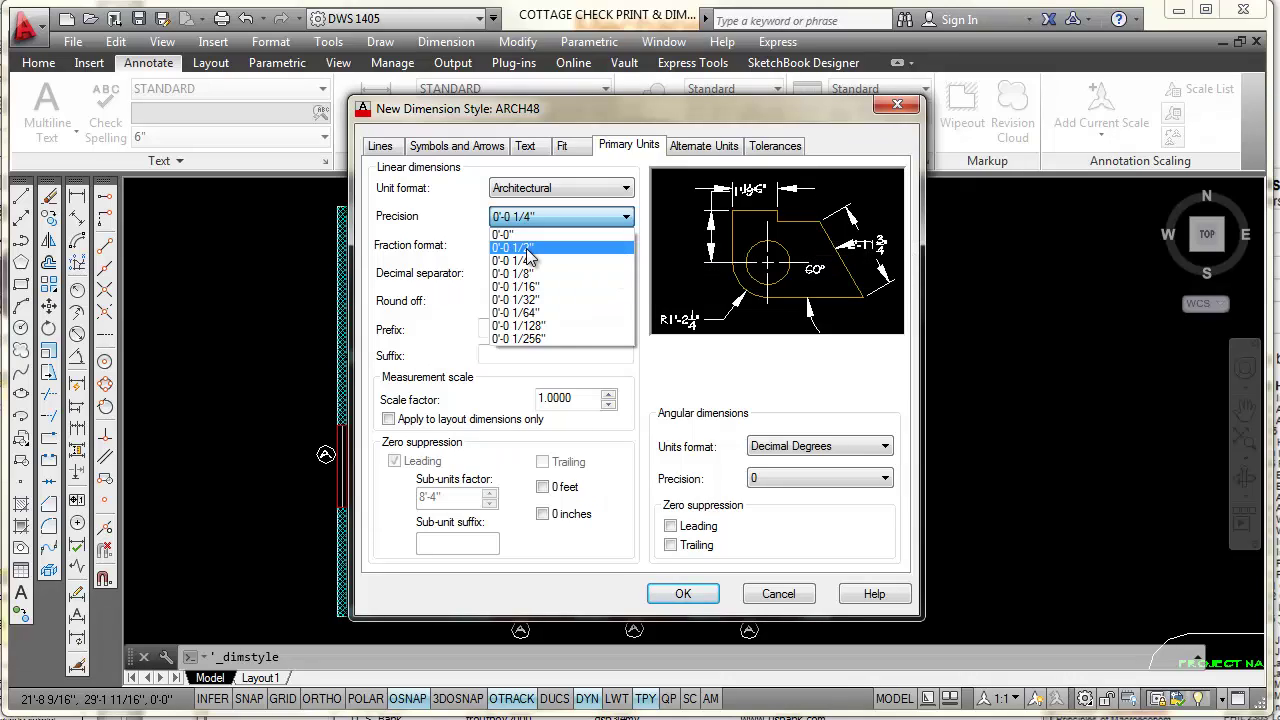
pyautogui.click(526, 249)
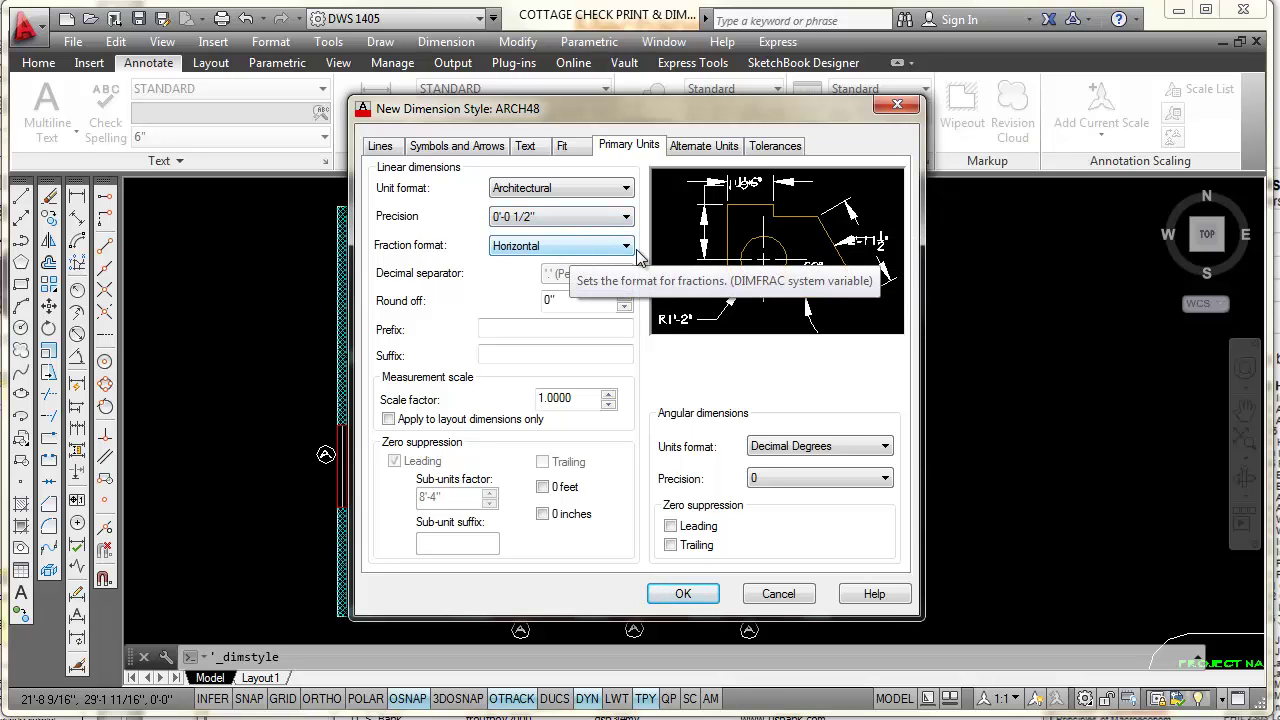
pyautogui.click(627, 247)
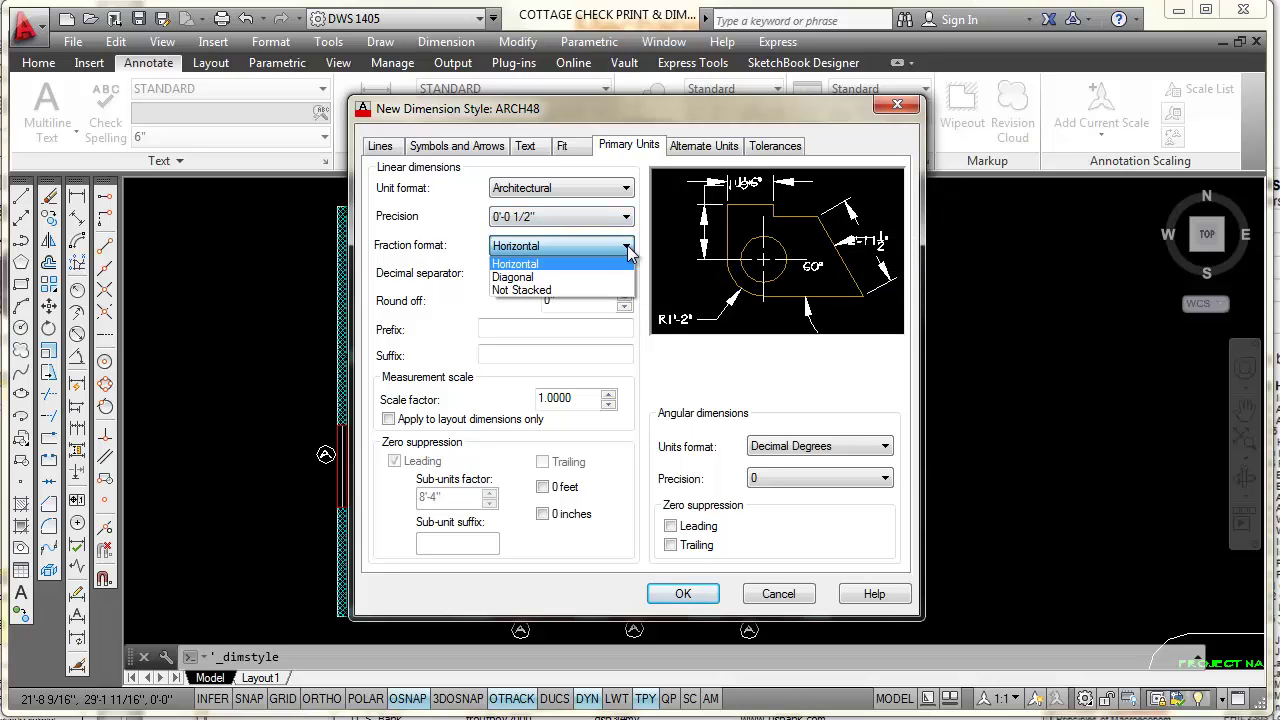
pyautogui.click(540, 289)
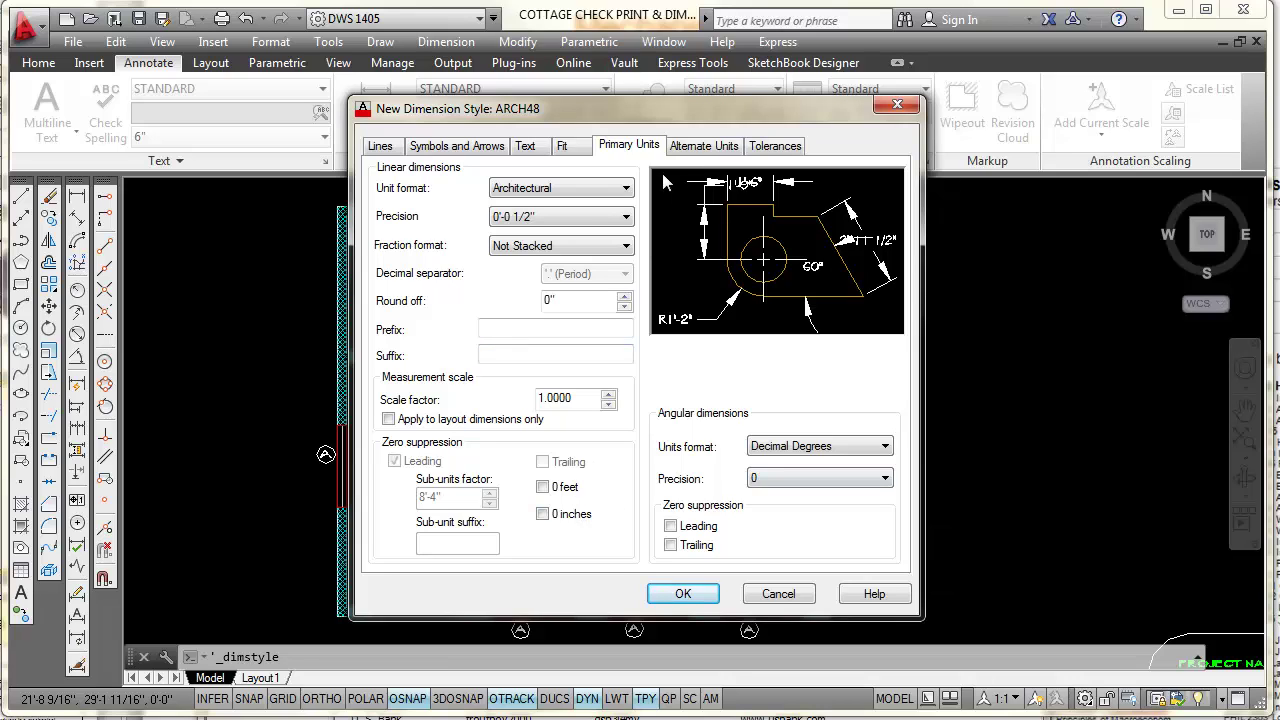
# Change the dimension arrowheads to Architectural tick and set the arrow size to 3/16"
pyautogui.click(437, 150)
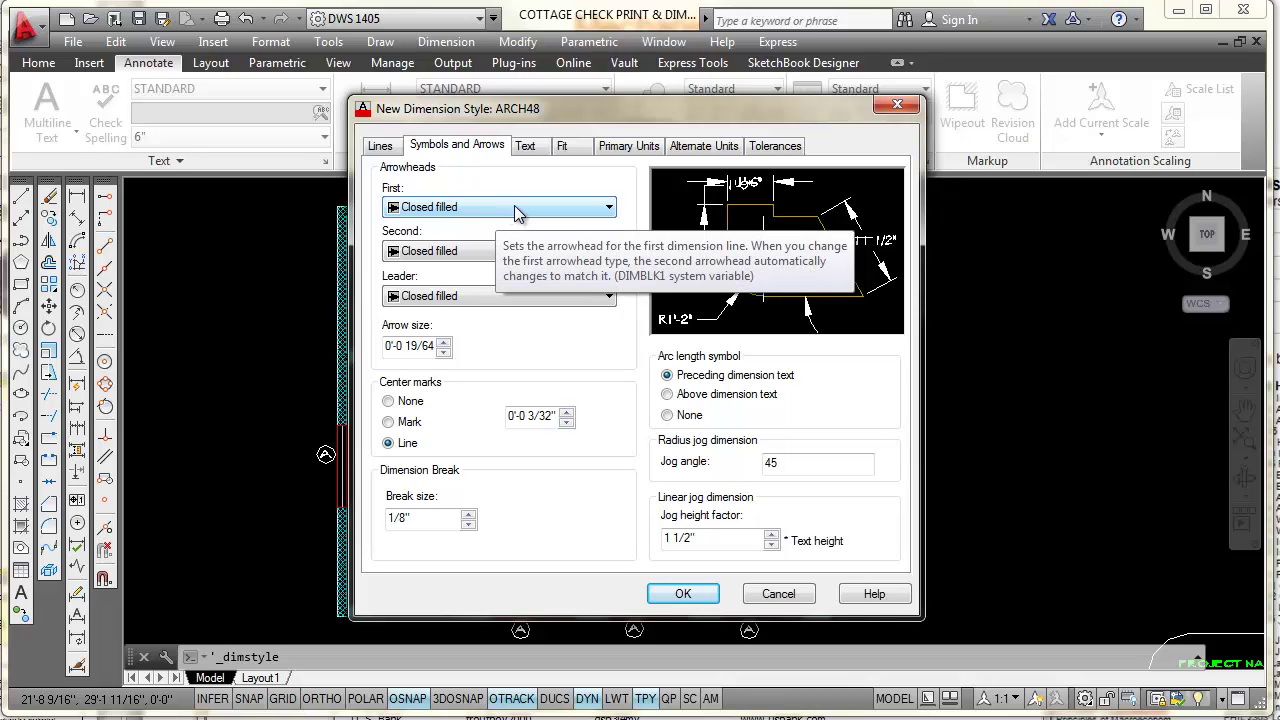
pyautogui.click(609, 207)
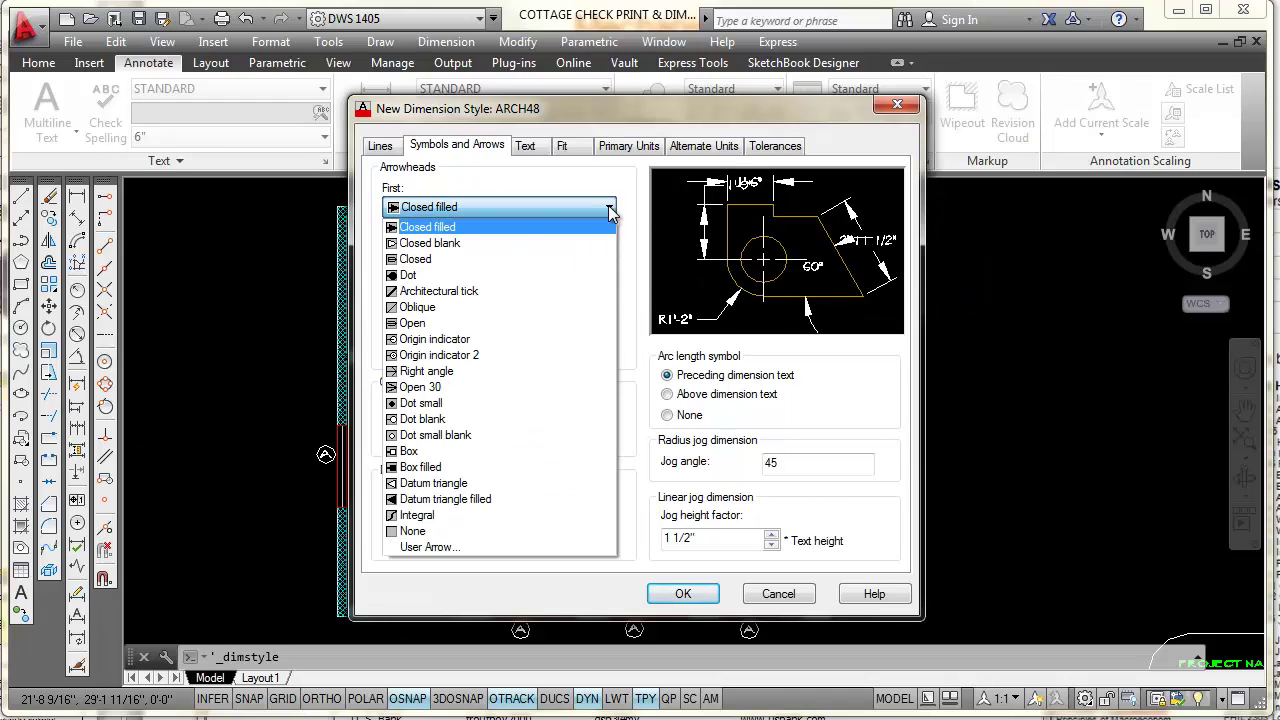
pyautogui.click(449, 292)
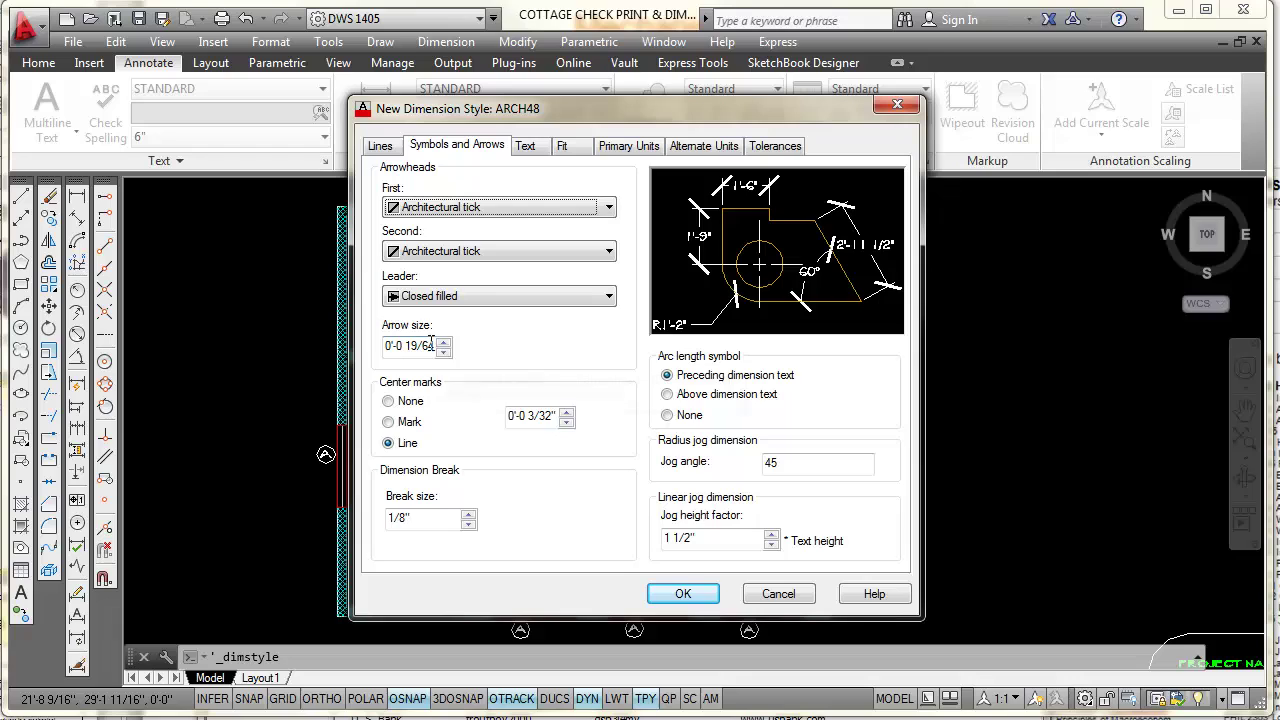
pyautogui.moveTo(433, 345); pyautogui.dragTo(352, 339)
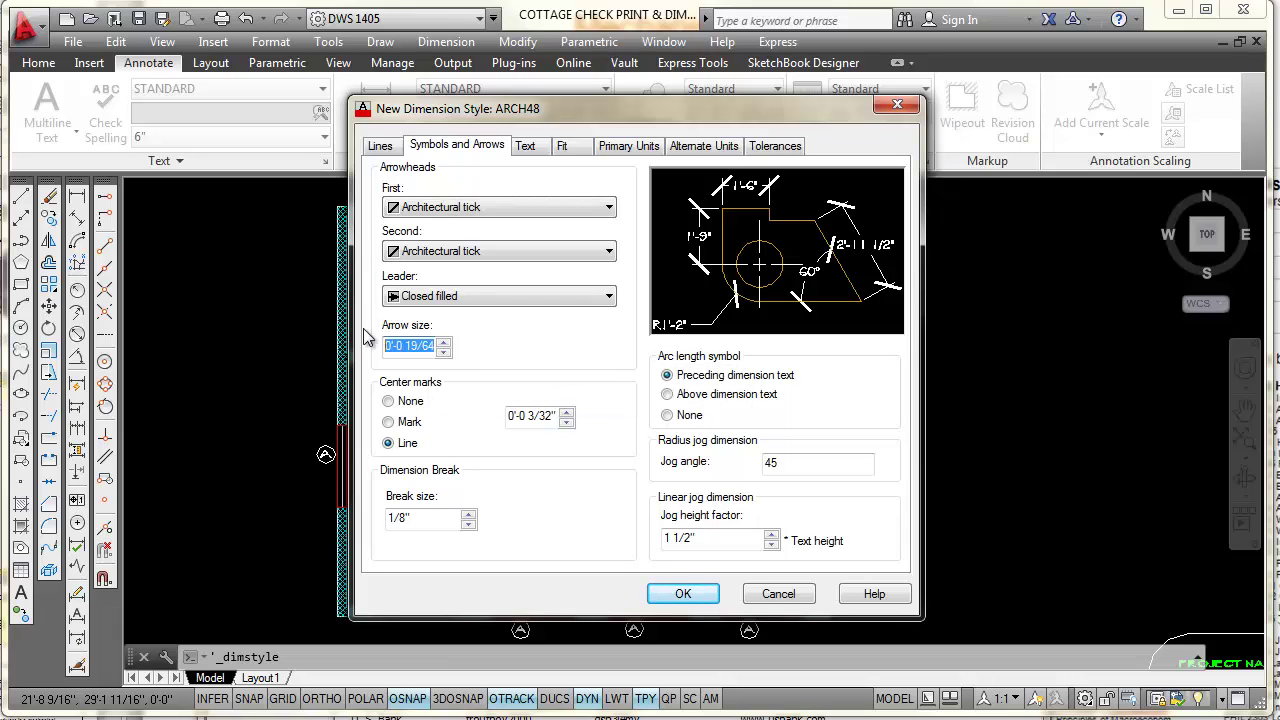
pyautogui.write('3/16')
# Extend the dimension lines 3/16" beyond the ticks and the extension lines 3/16" beyond the dimension lines
pyautogui.click(394, 145)
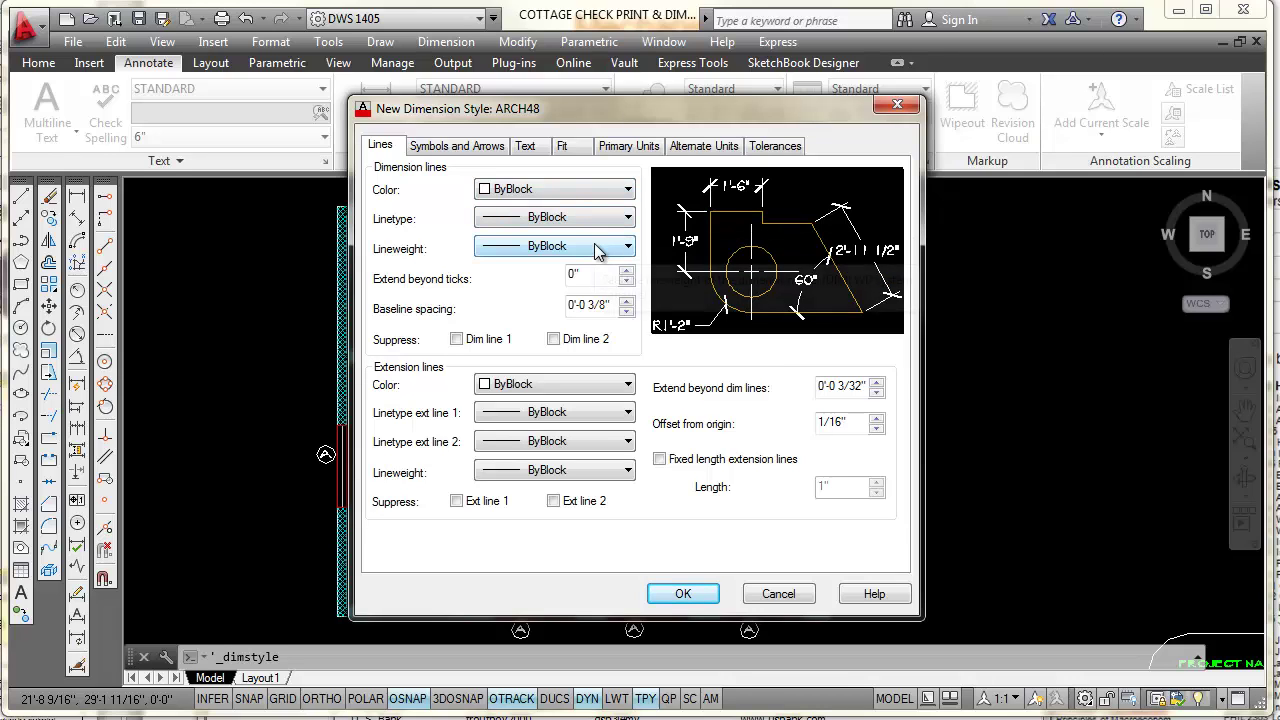
pyautogui.moveTo(589, 273); pyautogui.dragTo(489, 268)
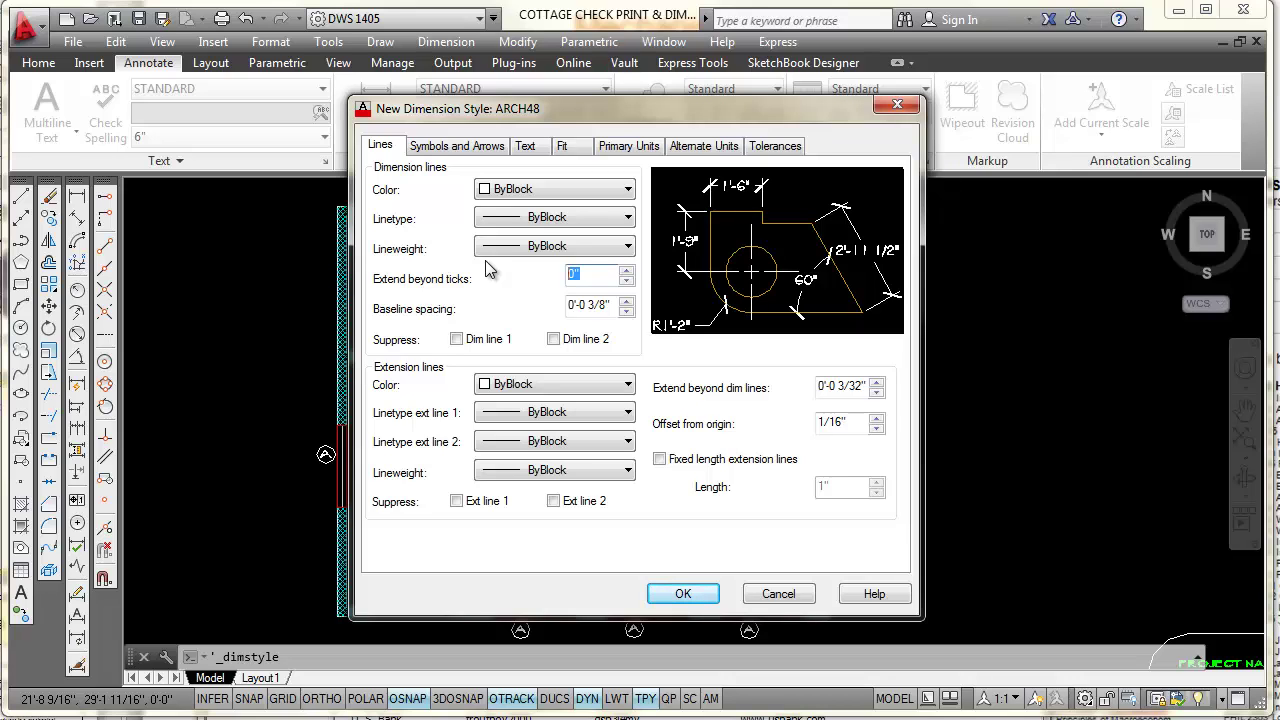
pyautogui.write('3/16')
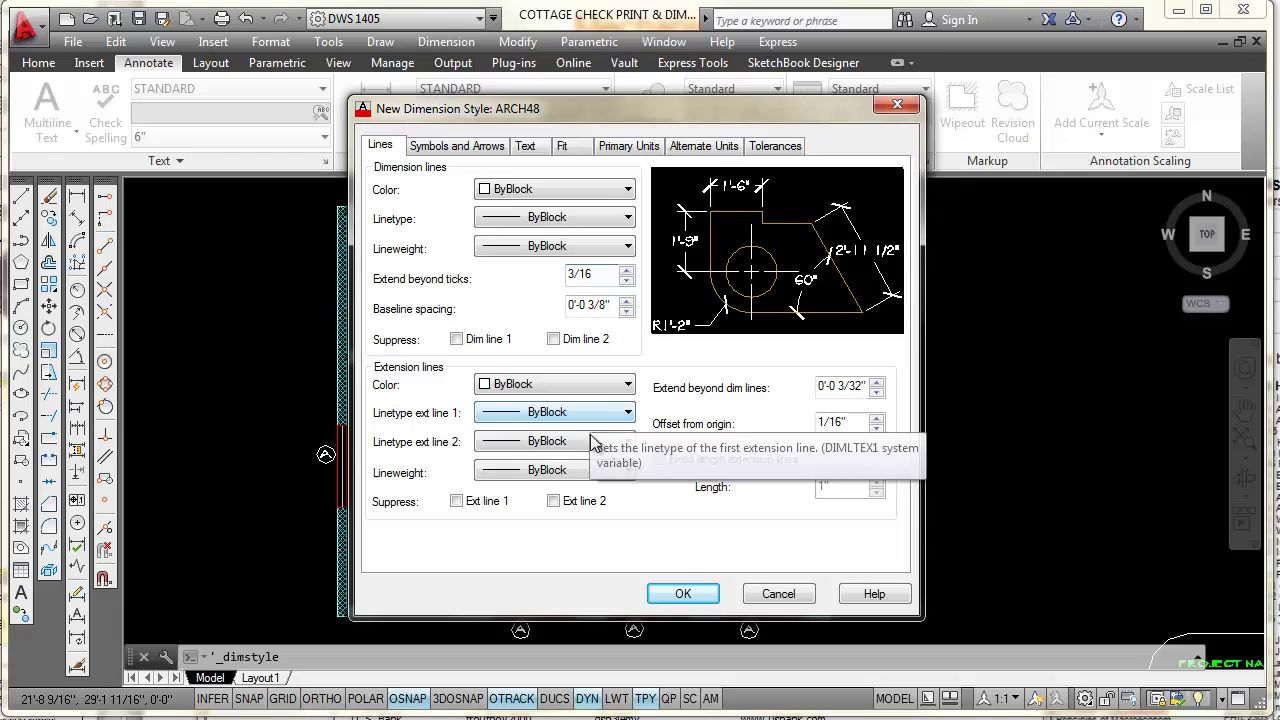
pyautogui.click(877, 391)
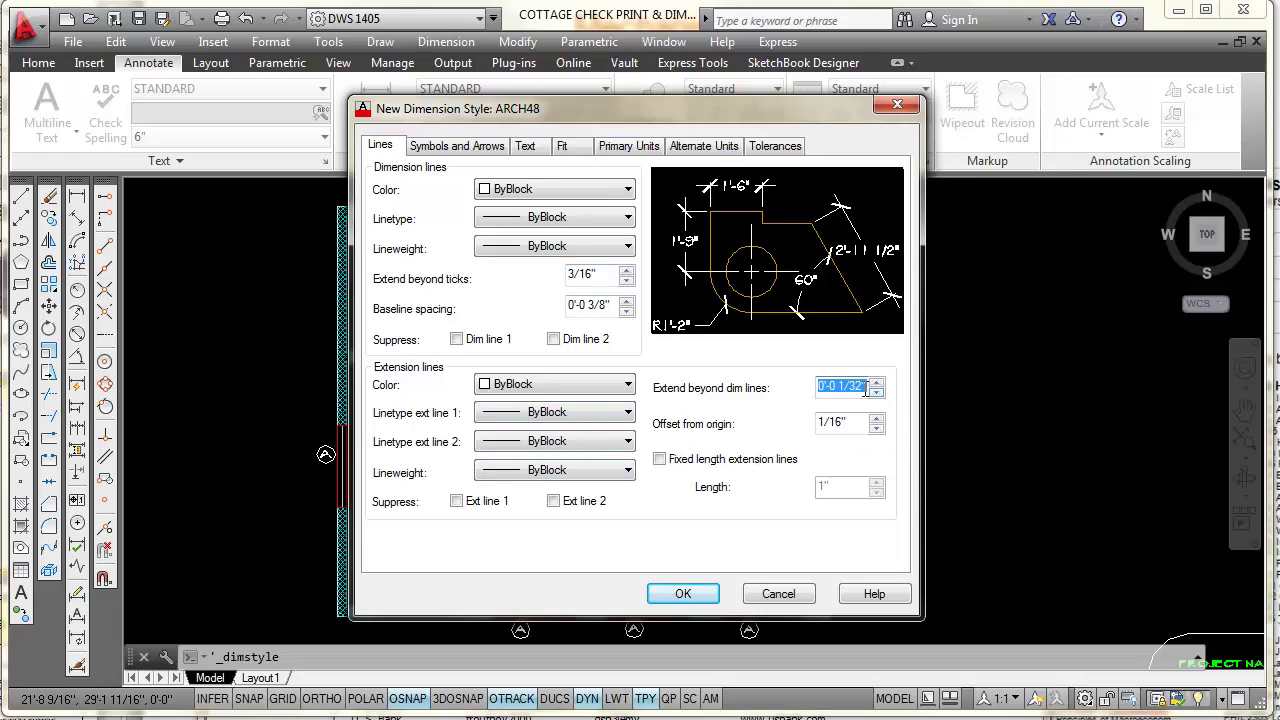
pyautogui.write('3/16')
# Set the dimension text's offset to 1/16", its alignment to Aligned with dimension line, and its vertical placement to Above
pyautogui.click(527, 146)
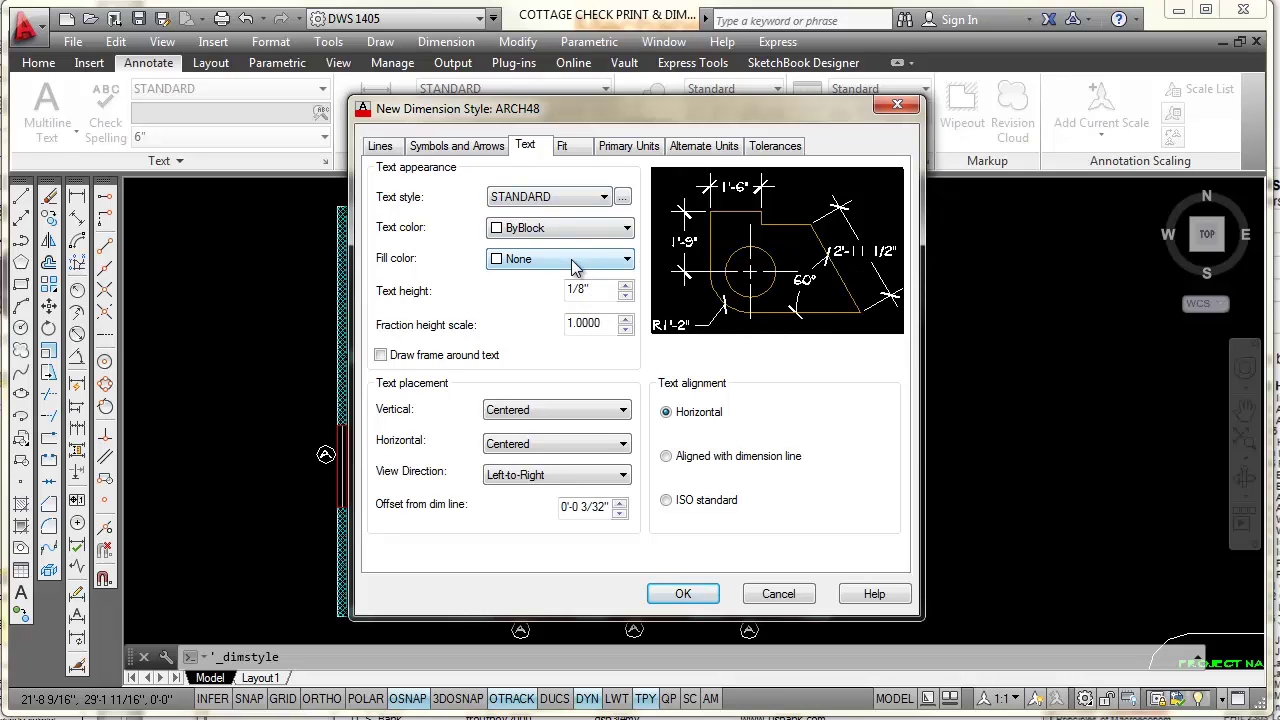
pyautogui.click(605, 290)
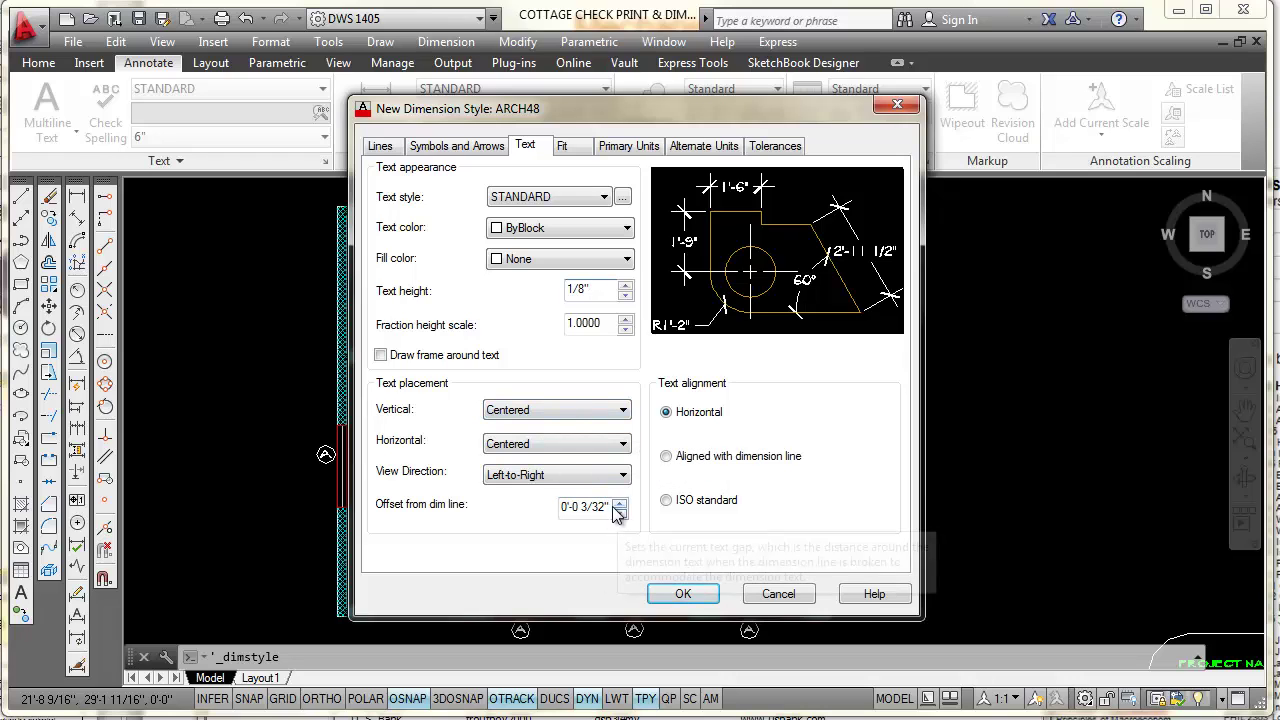
pyautogui.moveTo(608, 507); pyautogui.dragTo(424, 485)
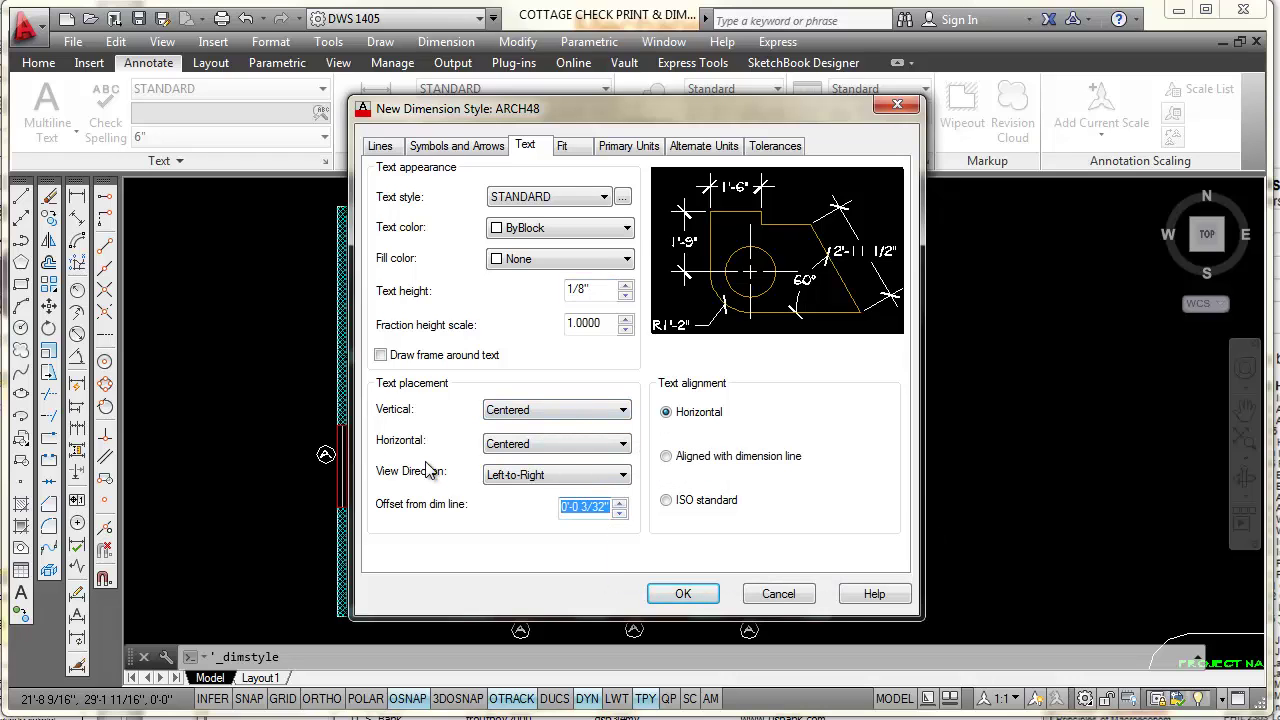
pyautogui.write('1/16')
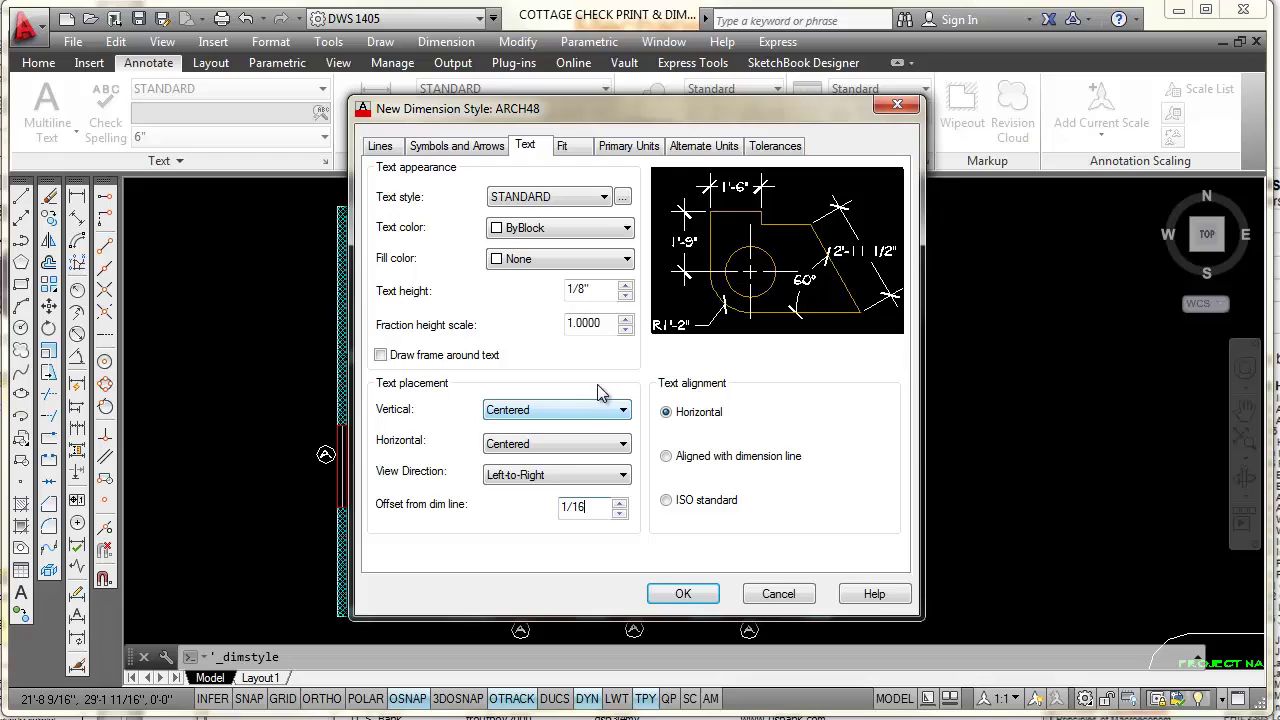
pyautogui.click(667, 456)
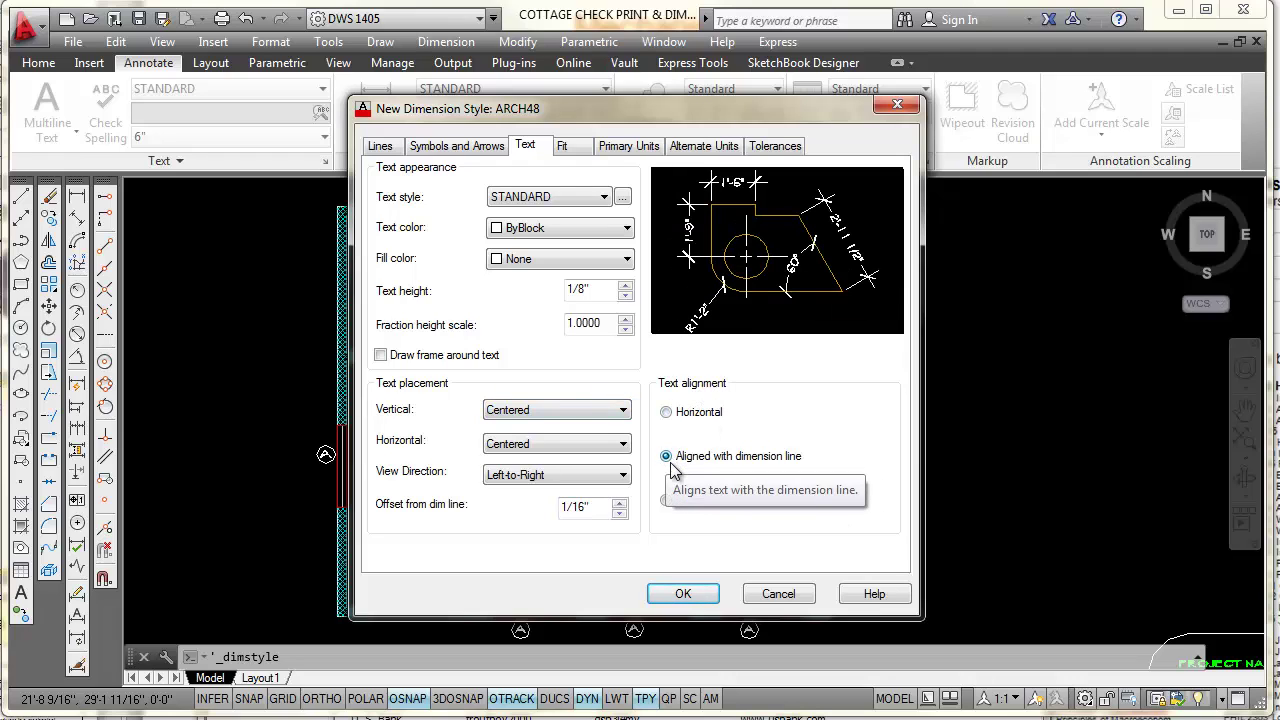
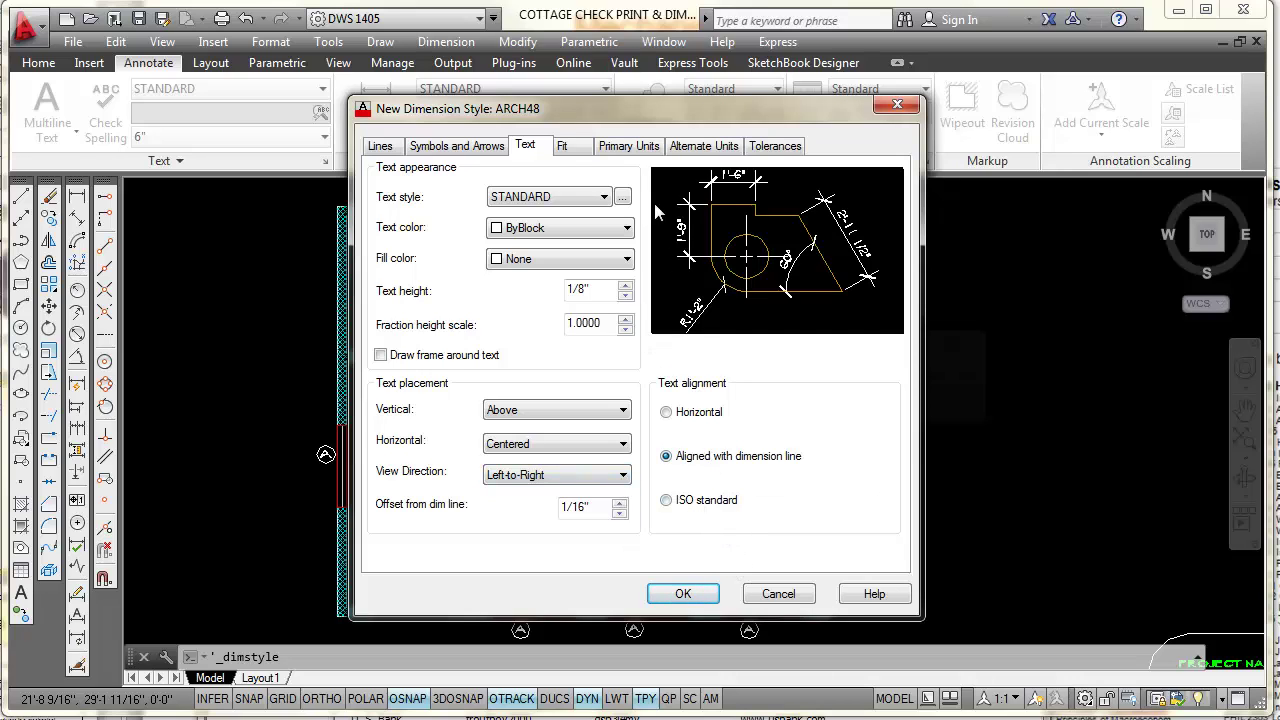
# Set the overall scale for dimension features to 24
pyautogui.click(581, 151)
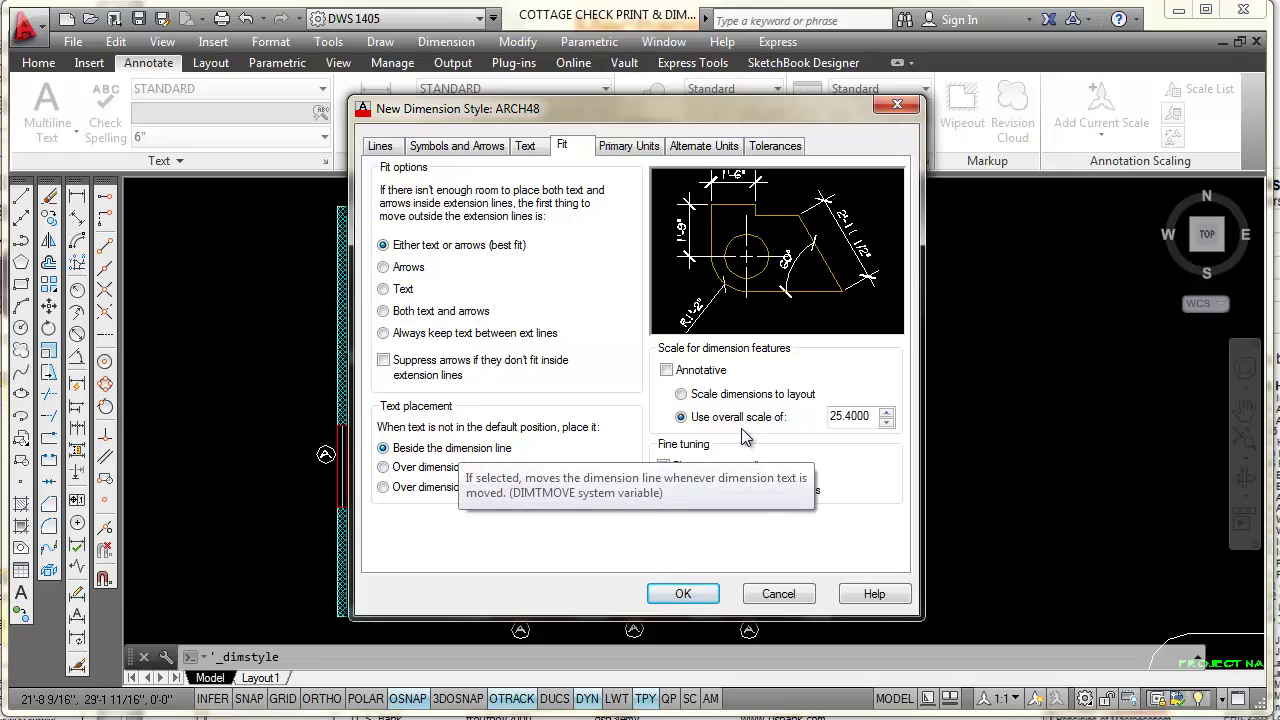
pyautogui.click(682, 419)
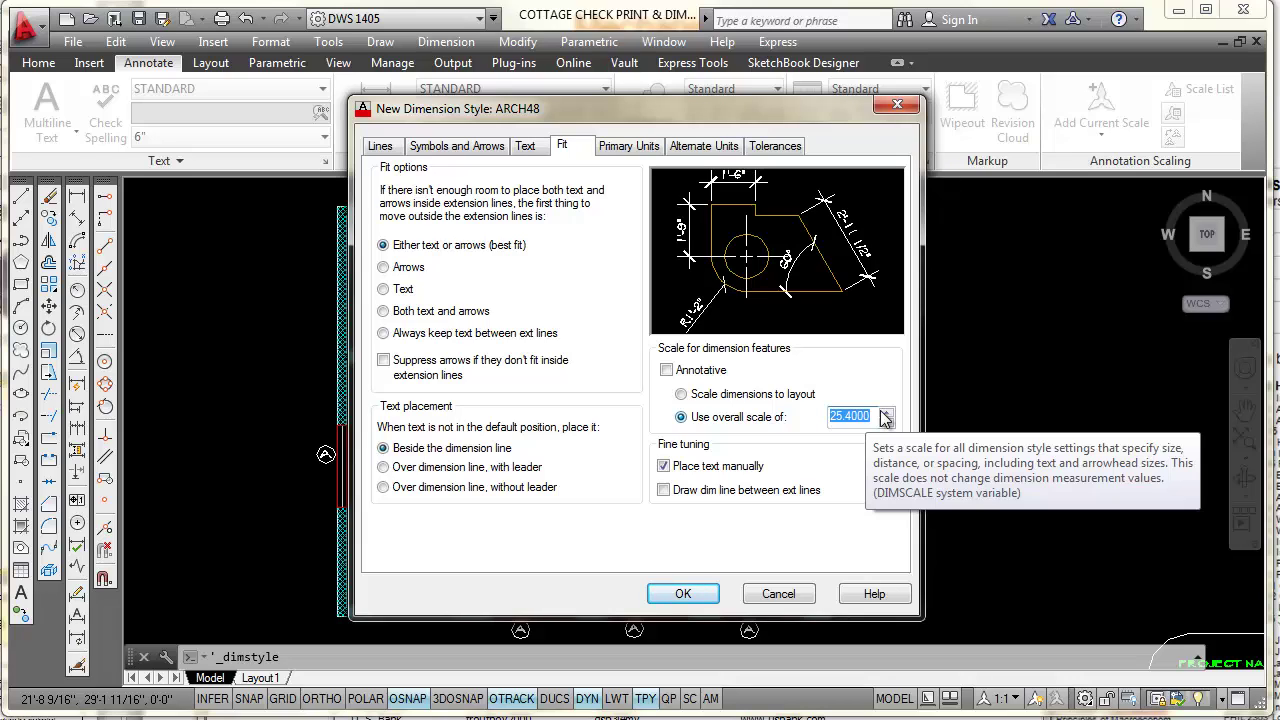
pyautogui.write('24')
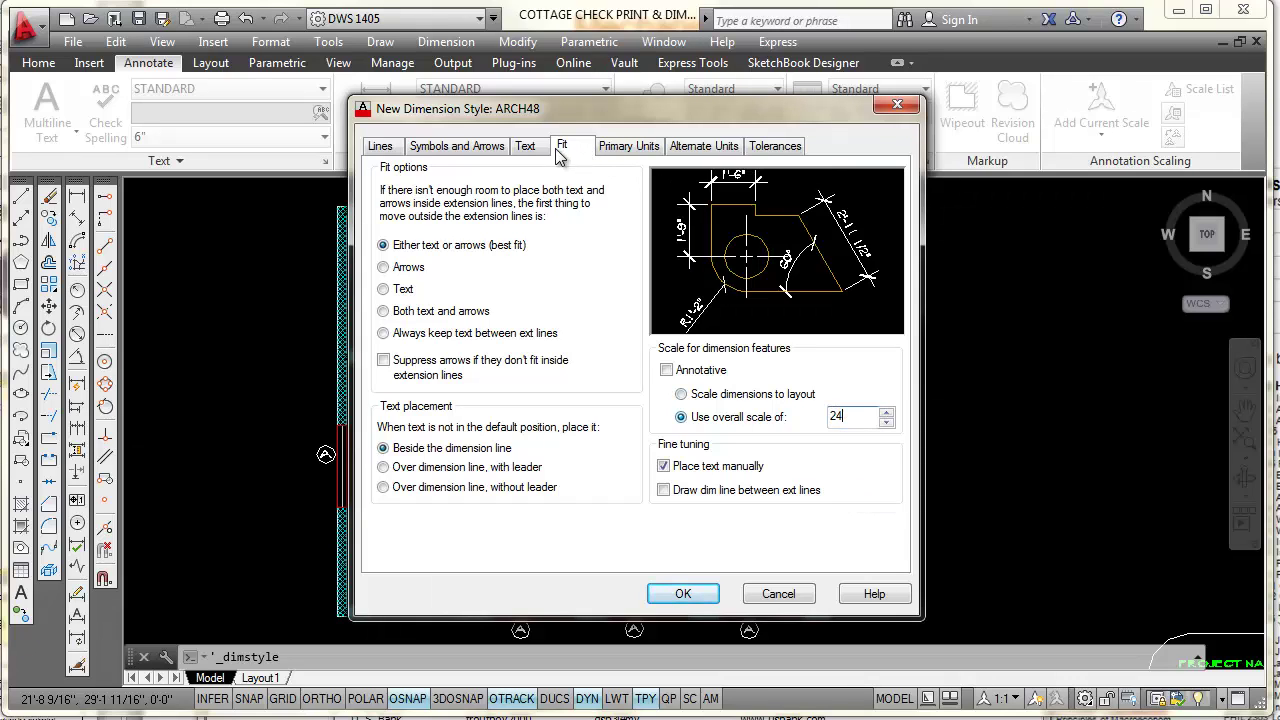
# Check the text, fit, alternate-units and tolerance settings of the ARCH48 dimension style and save the style
pyautogui.click(527, 147)
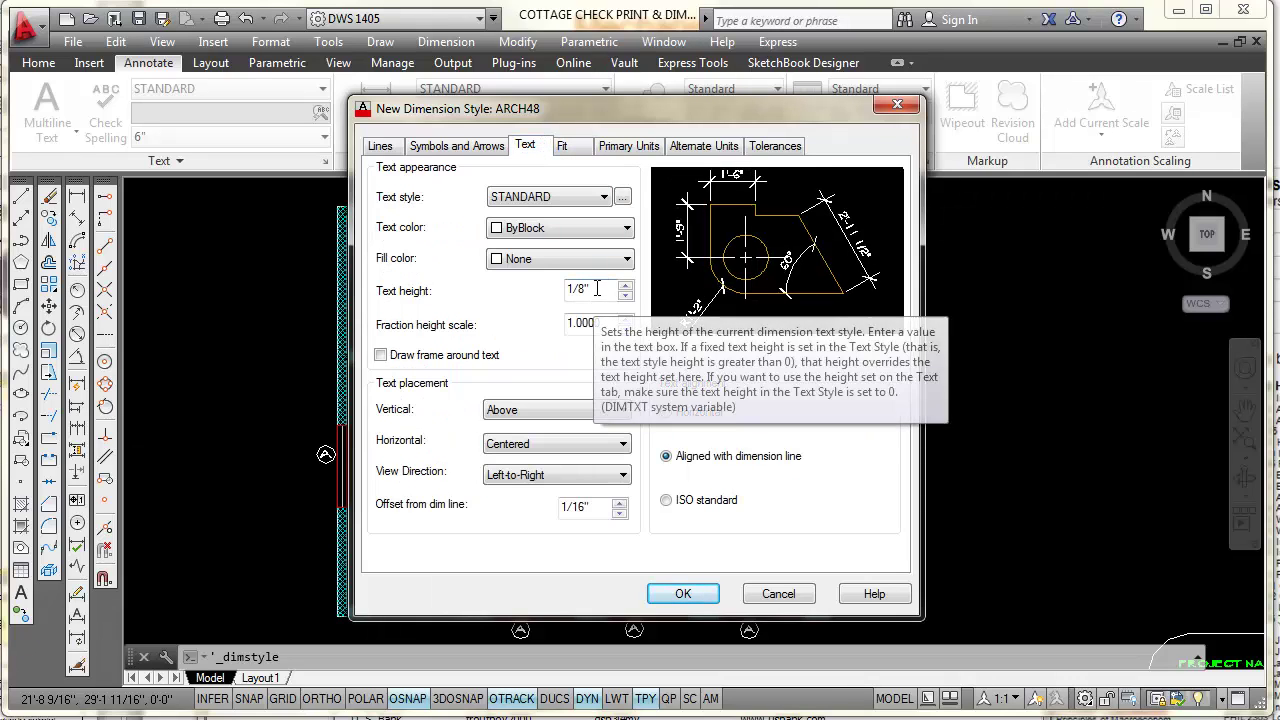
pyautogui.click(566, 146)
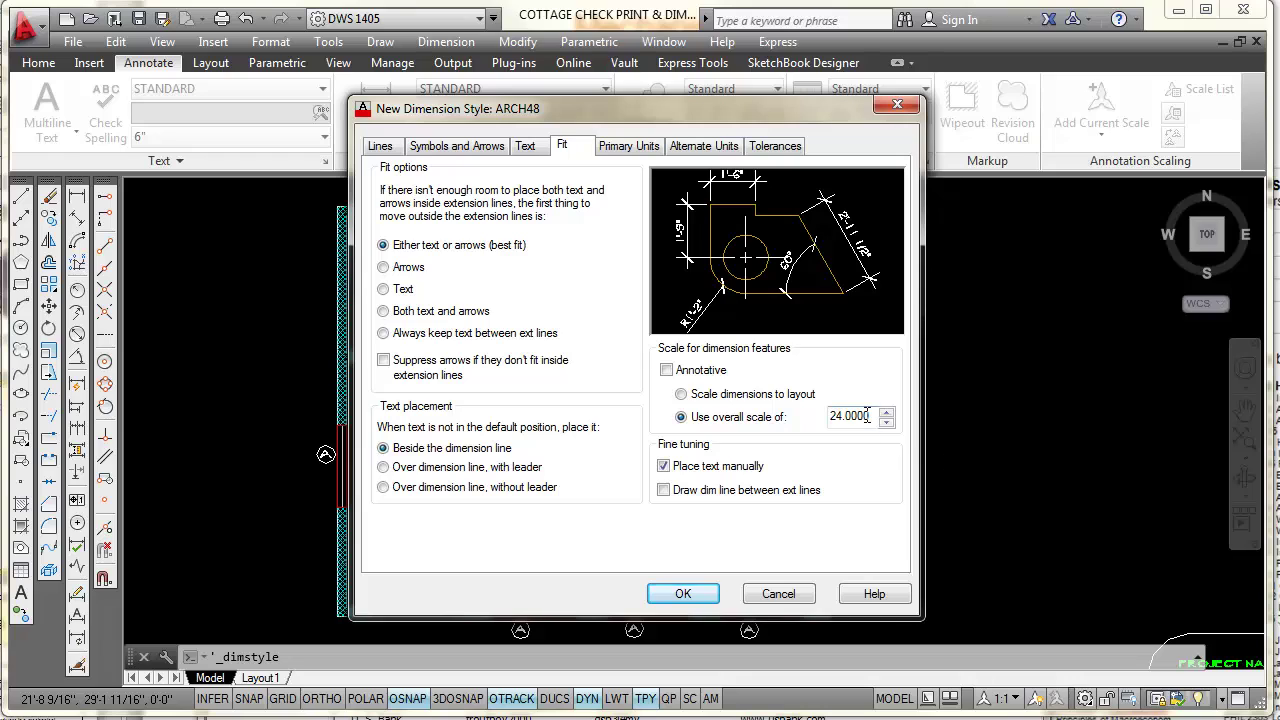
pyautogui.moveTo(862, 417)
pyautogui.moveTo(790, 110); pyautogui.dragTo(941, 91)
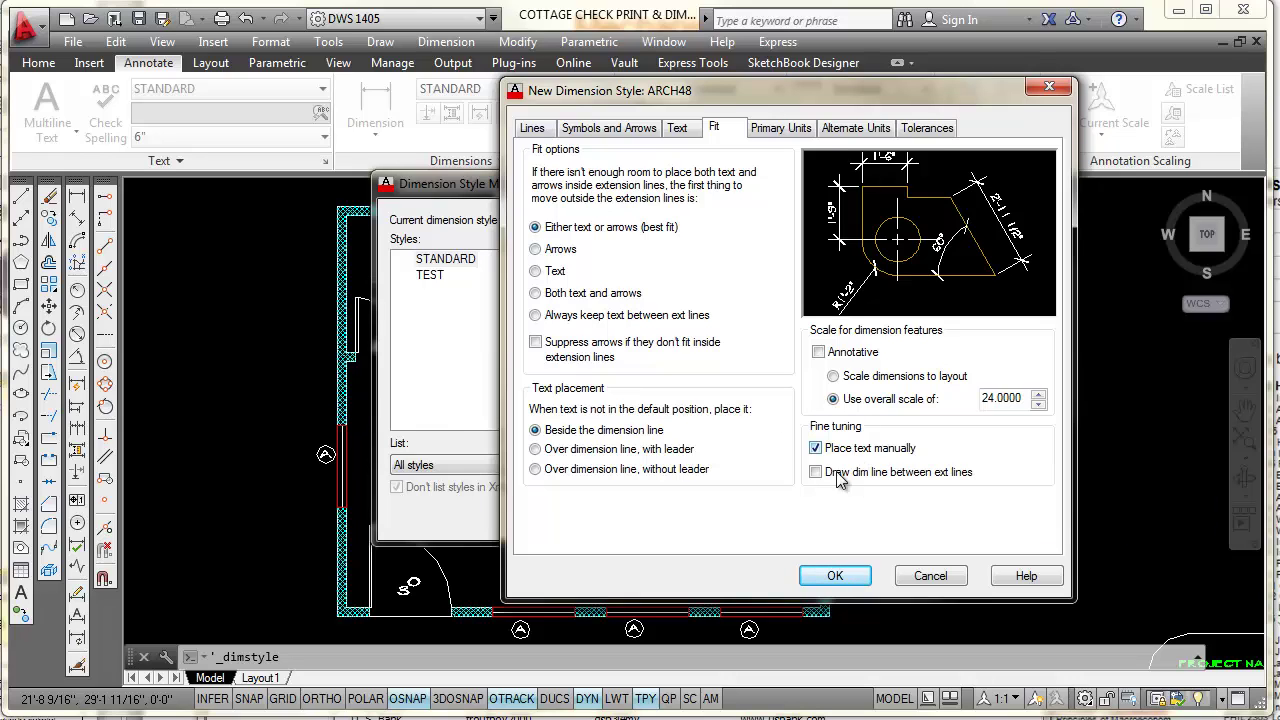
pyautogui.click(868, 130)
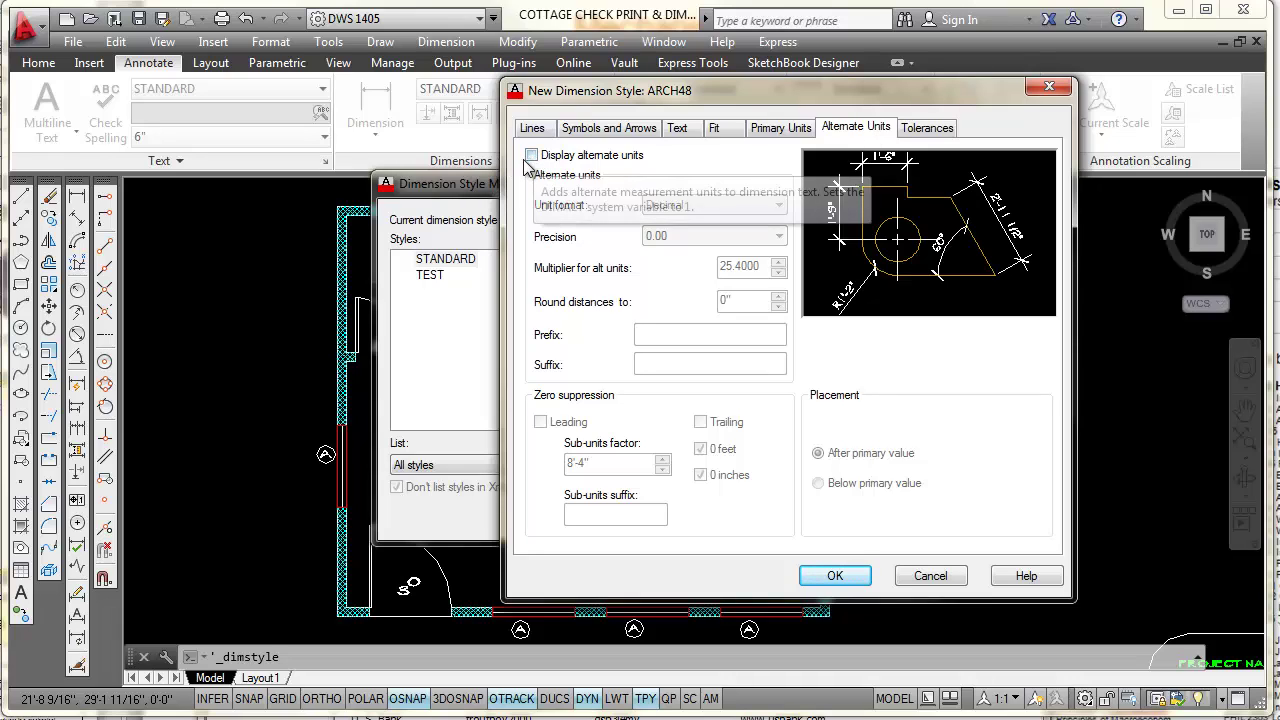
pyautogui.click(926, 132)
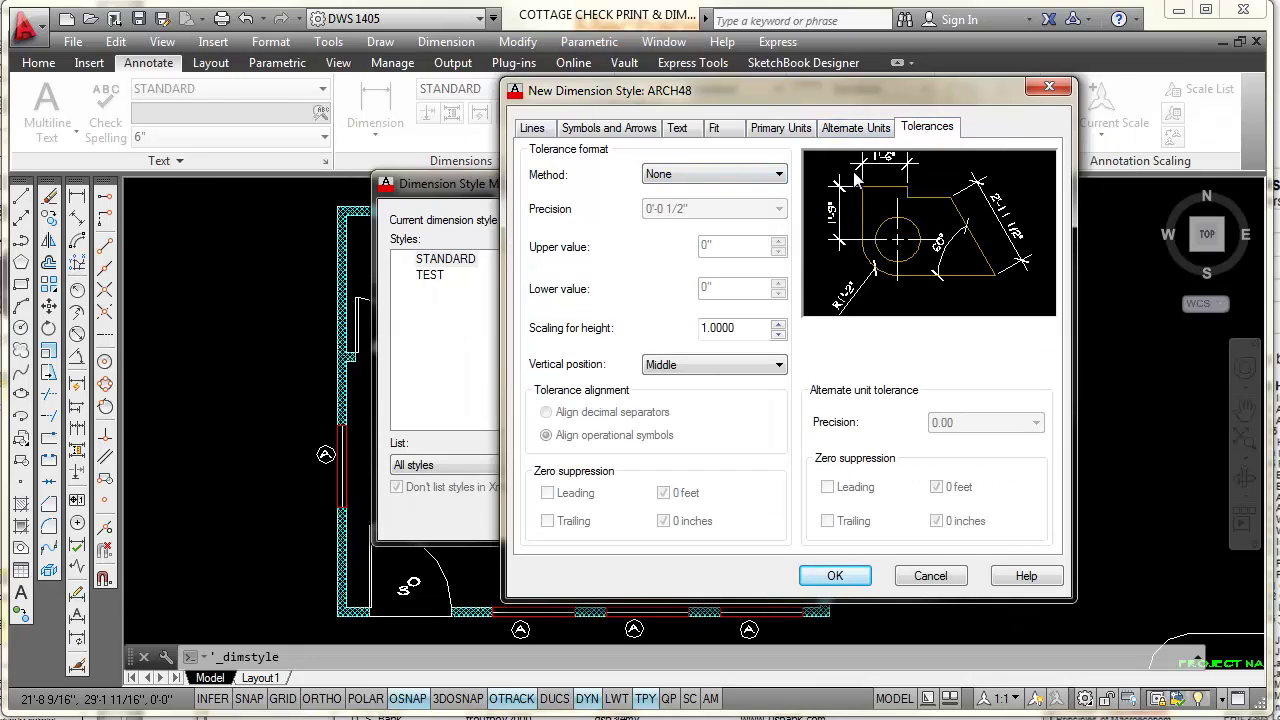
pyautogui.click(835, 577)
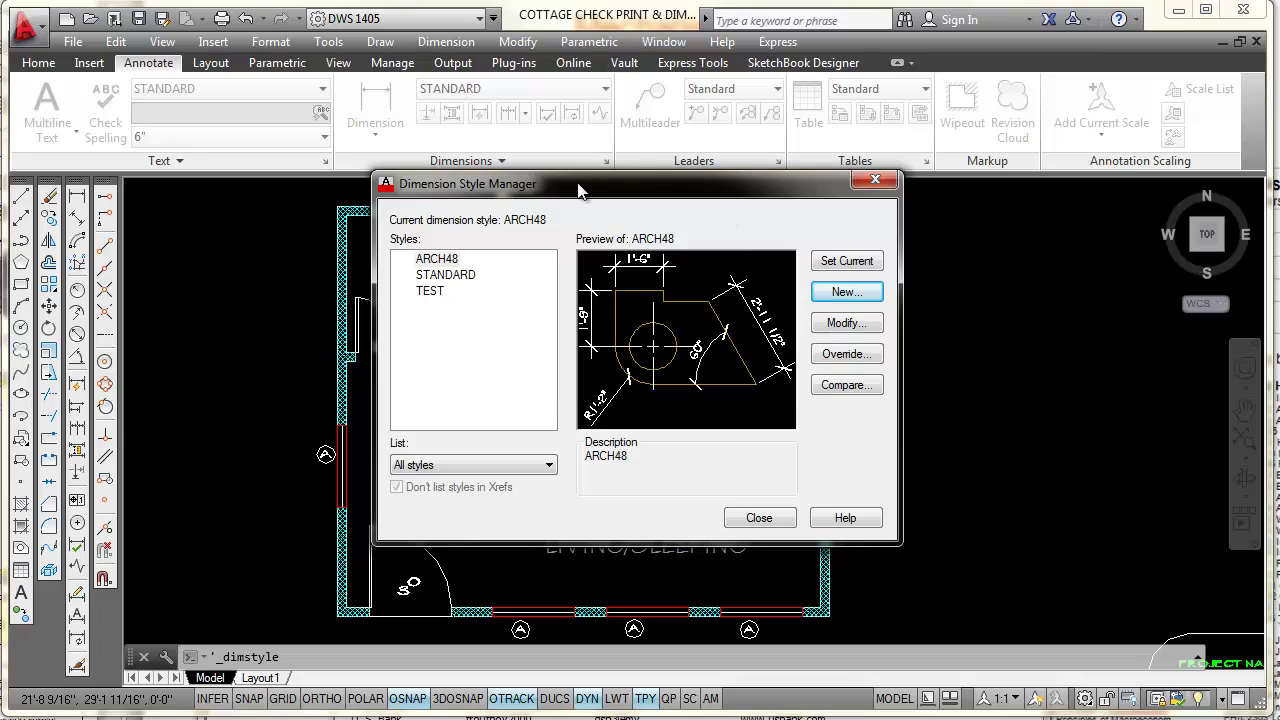
# Make ARCH48 the current dimension style and close the Dimension Style Manager
pyautogui.click(446, 260)
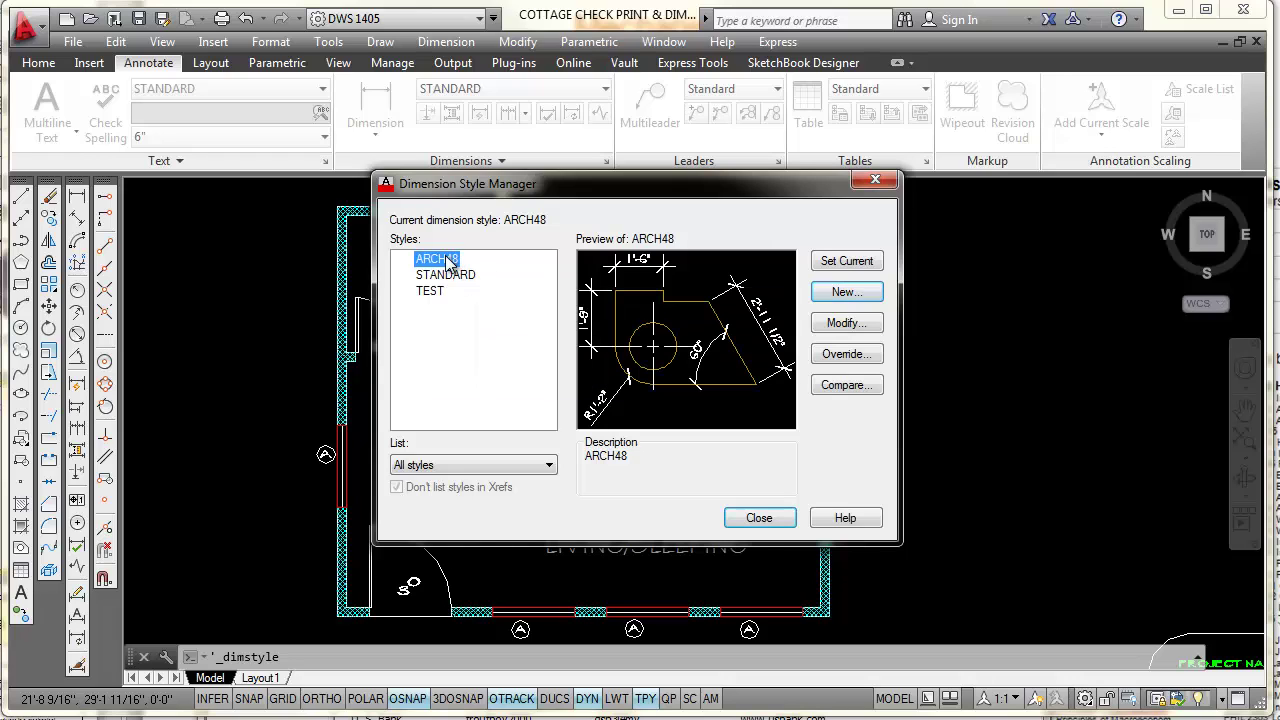
pyautogui.click(836, 266)
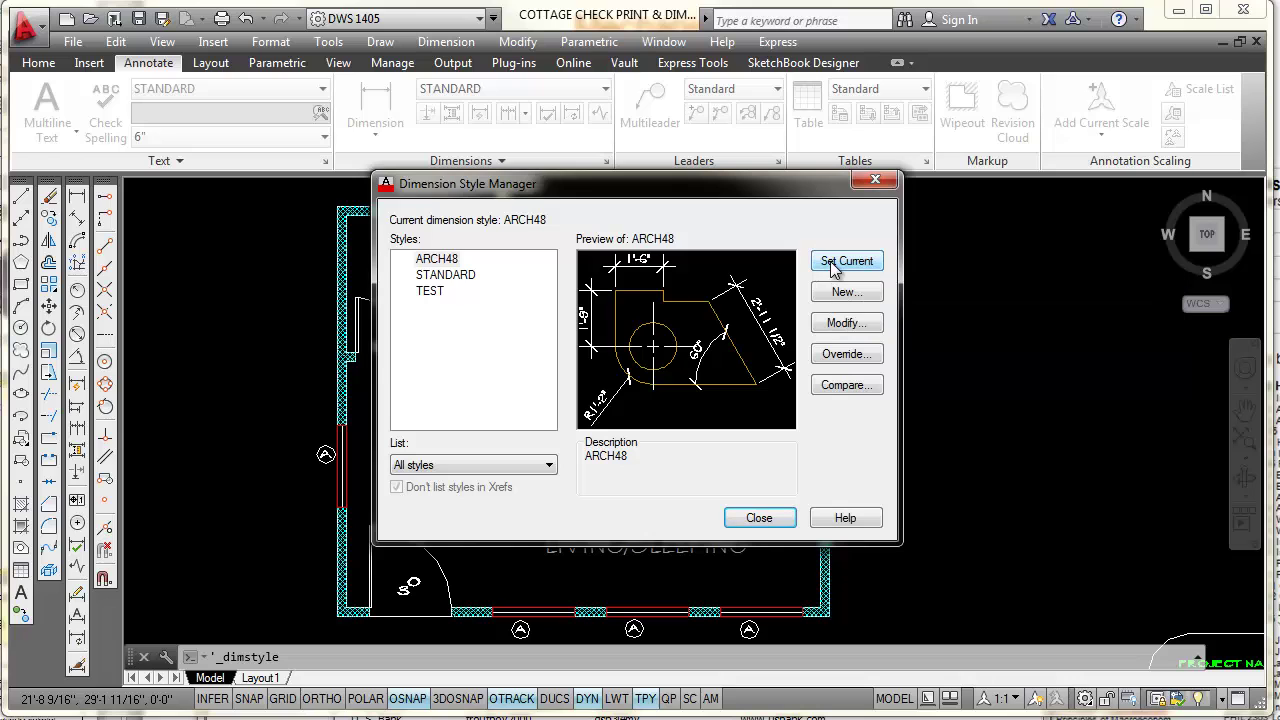
pyautogui.click(755, 517)
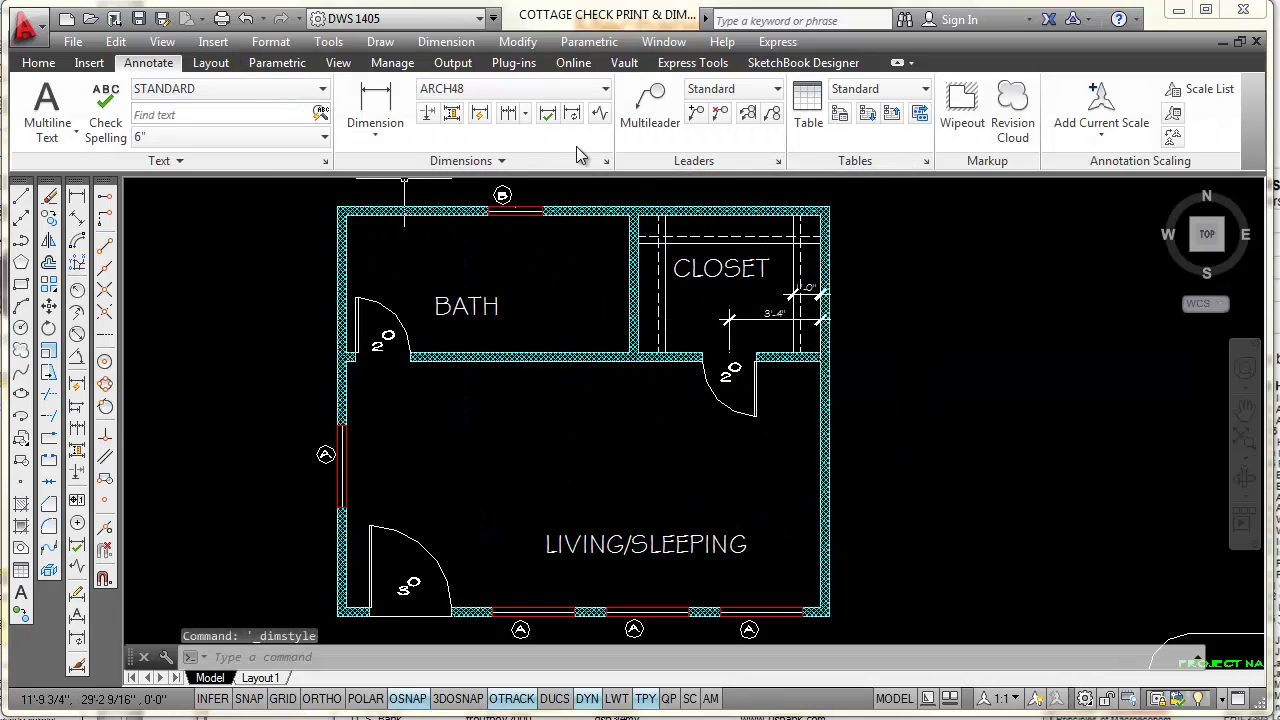
# Place a horizontal linear dimension below the plan from the lower-left exterior corner to the midpoint of the entry door opening
pyautogui.click(38, 62)
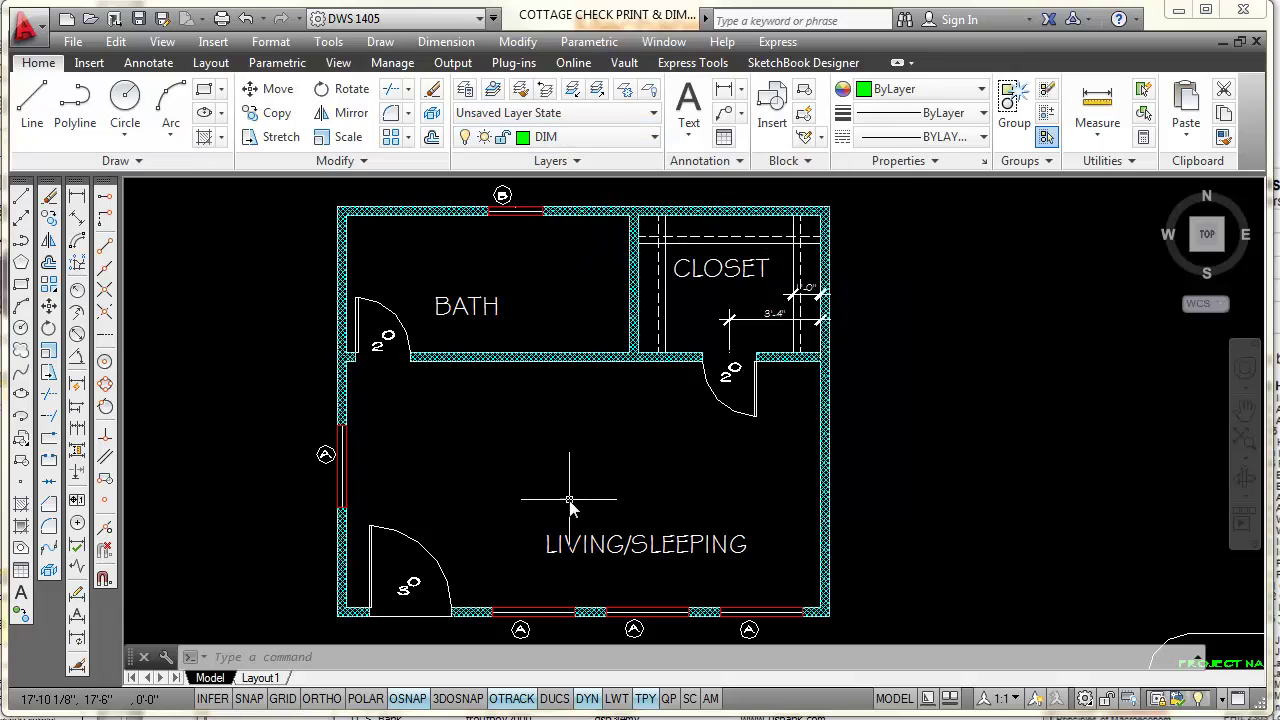
pyautogui.moveTo(571, 471)
pyautogui.mouseDown(button='middle')
pyautogui.moveTo(586, 329)
pyautogui.moveTo(600, 309)
pyautogui.moveTo(573, 389)
pyautogui.moveTo(660, 371)
pyautogui.mouseUp(button='middle')
pyautogui.scroll(2, 571, 391)
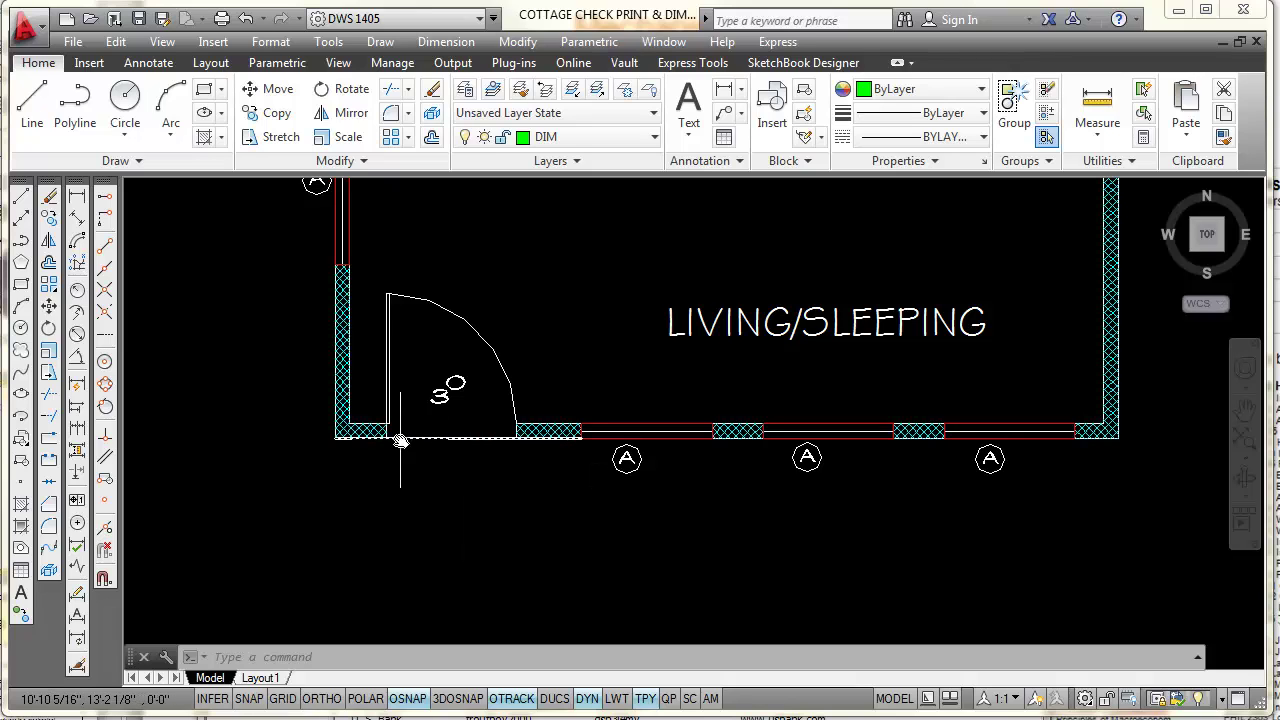
pyautogui.moveTo(450, 440)
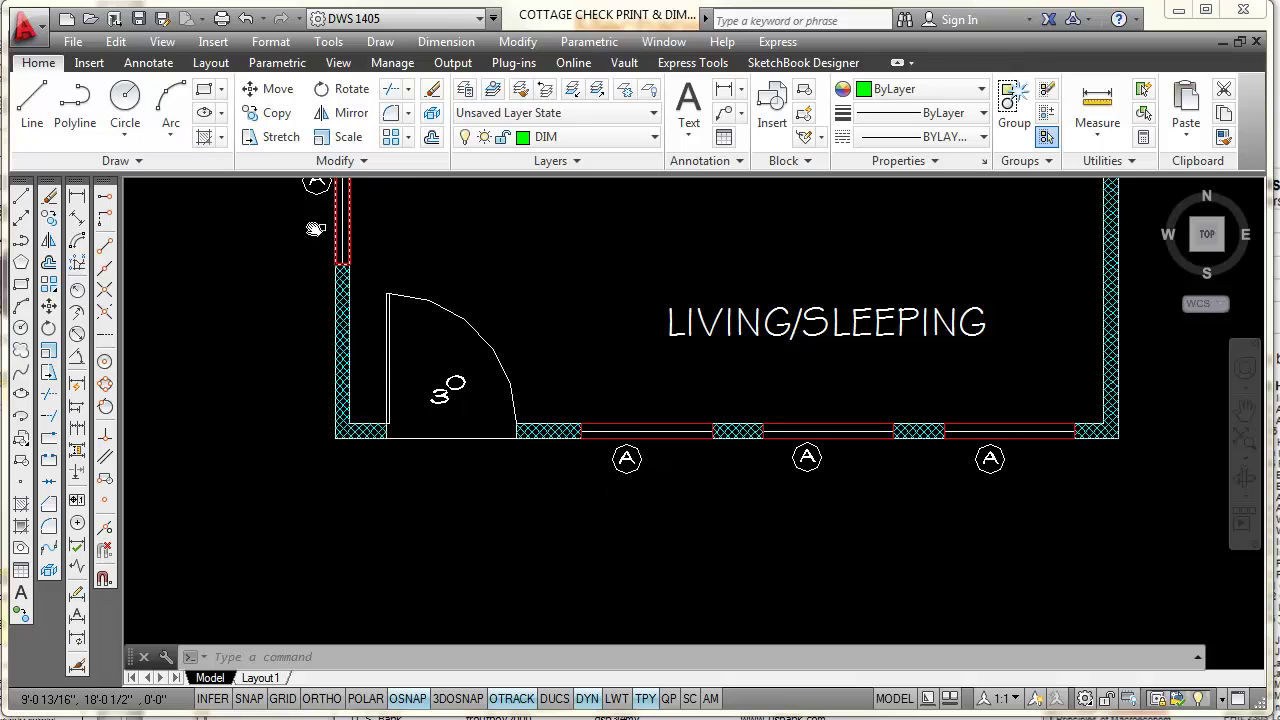
pyautogui.click(82, 204)
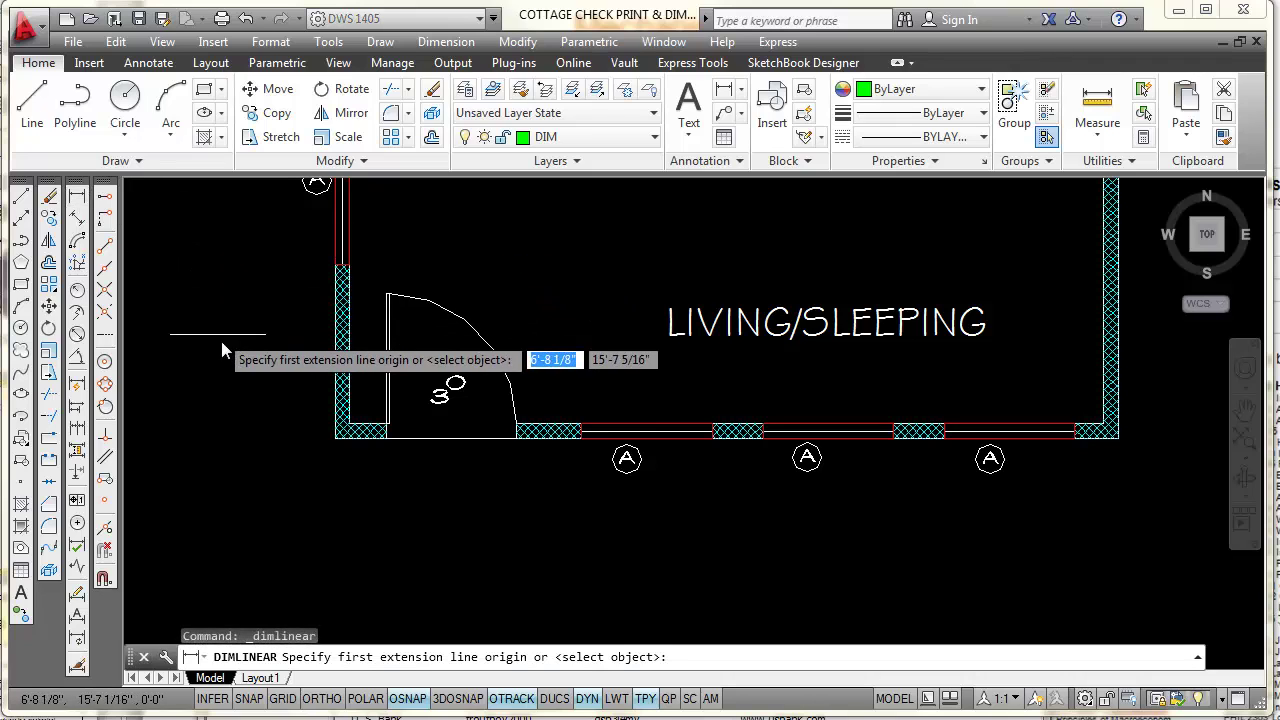
pyautogui.click(335, 438)
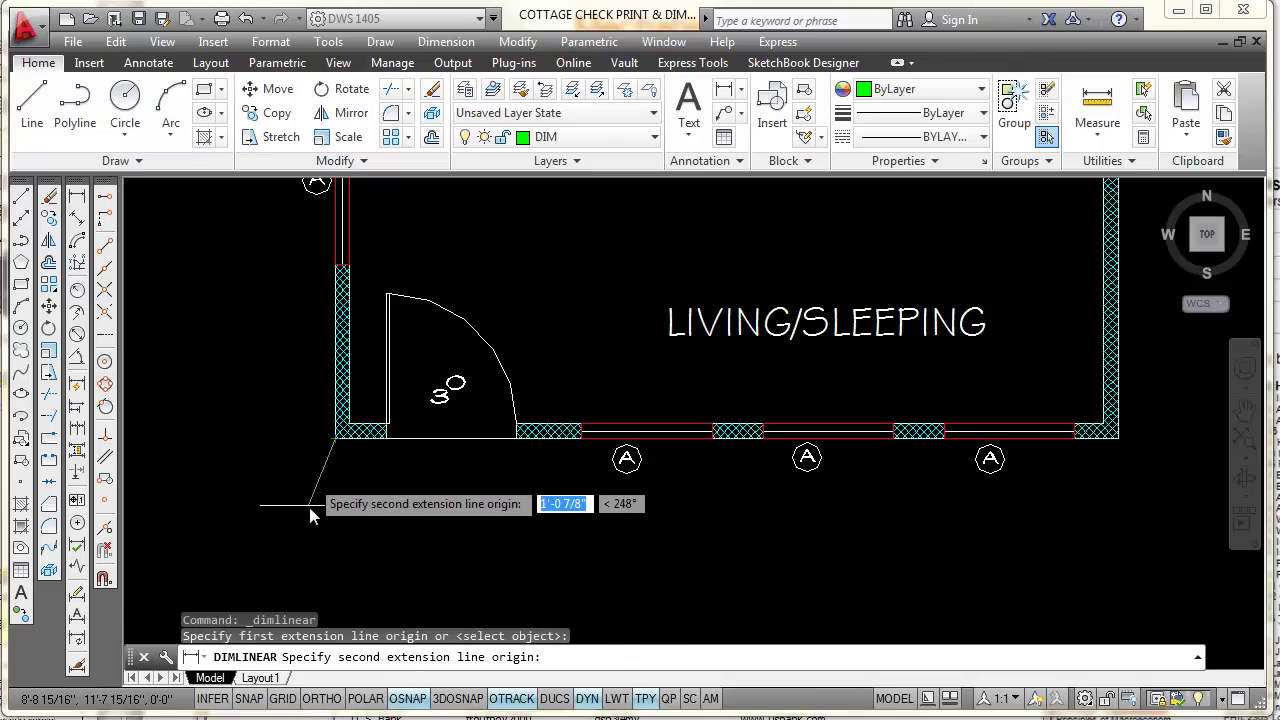
pyautogui.press('F8')
pyautogui.keyDown('shift'); pyautogui.rightClick(441, 484); pyautogui.keyUp('shift')
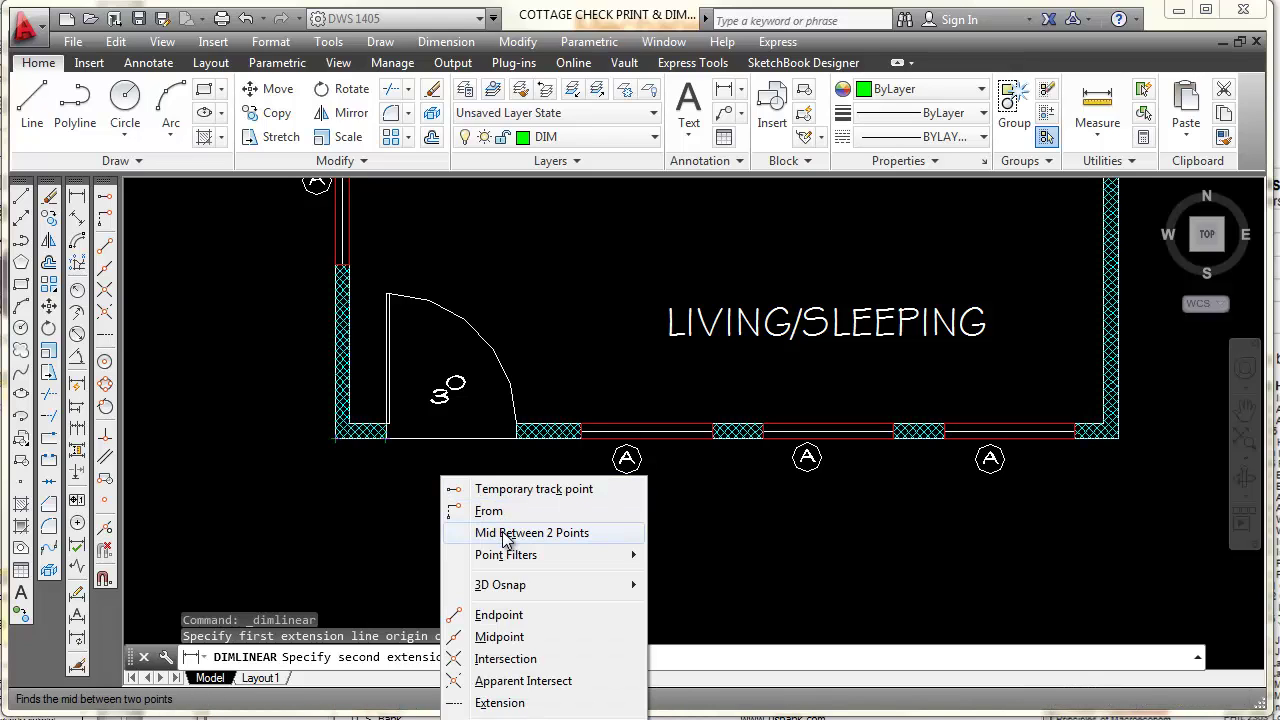
pyautogui.click(591, 532)
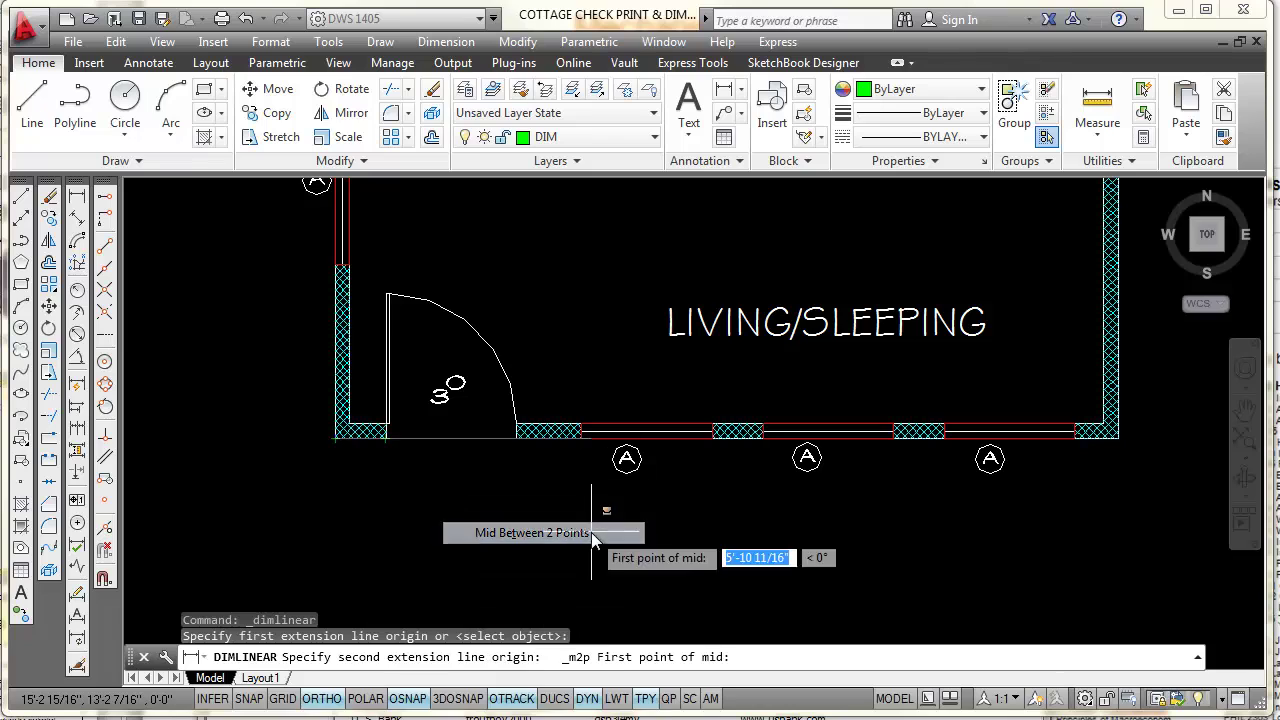
pyautogui.click(386, 440)
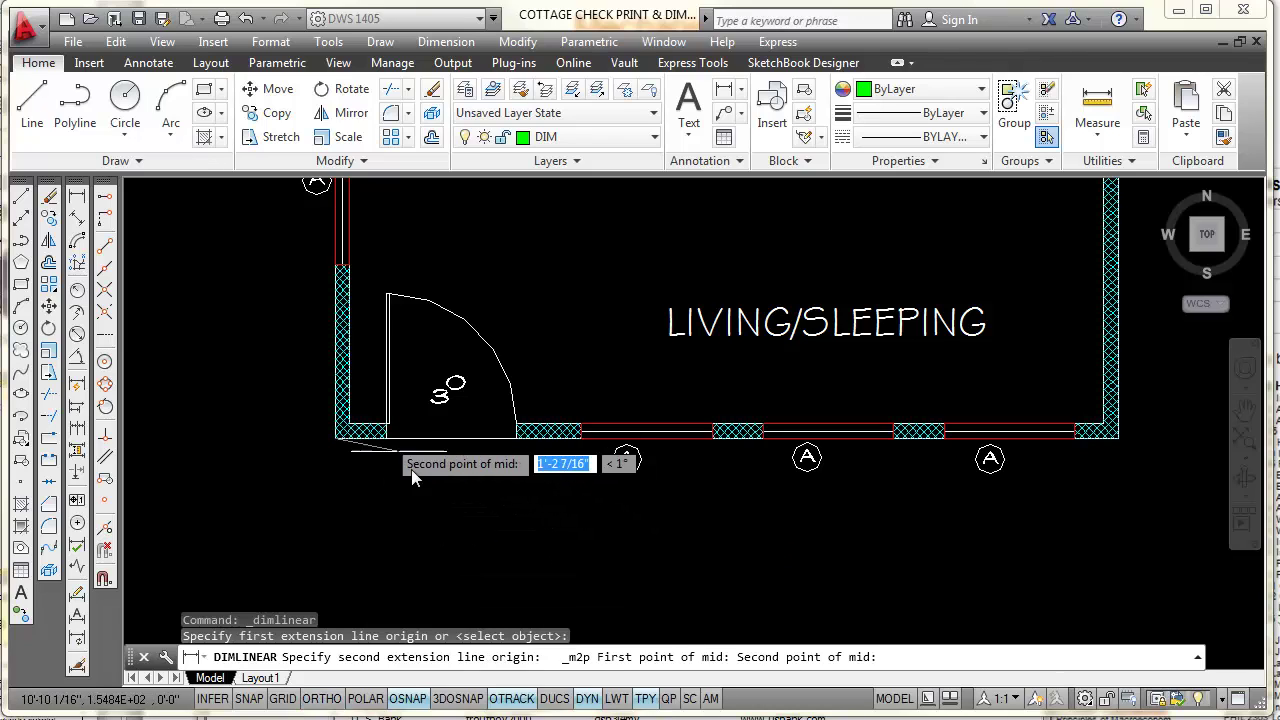
pyautogui.click(517, 443)
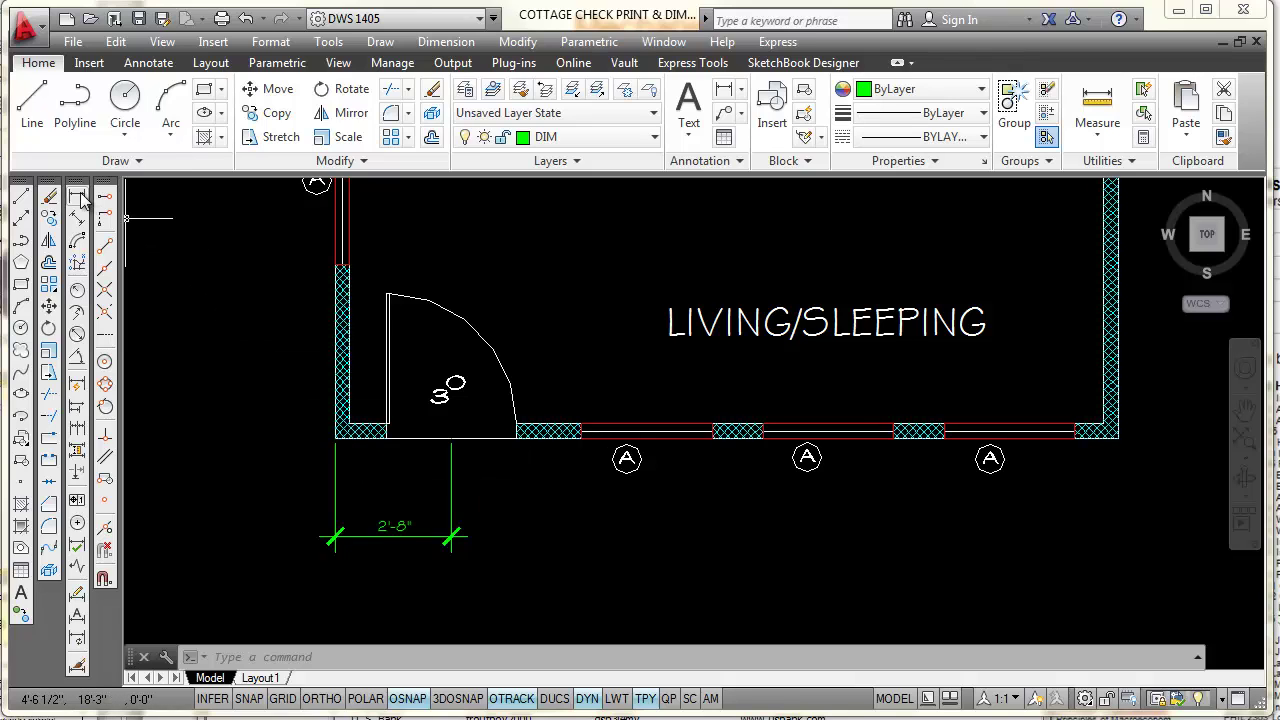
# Continue the dimension chain along the bottom wall to the centers of the three A windows and the lower-right exterior corner
pyautogui.click(78, 437)
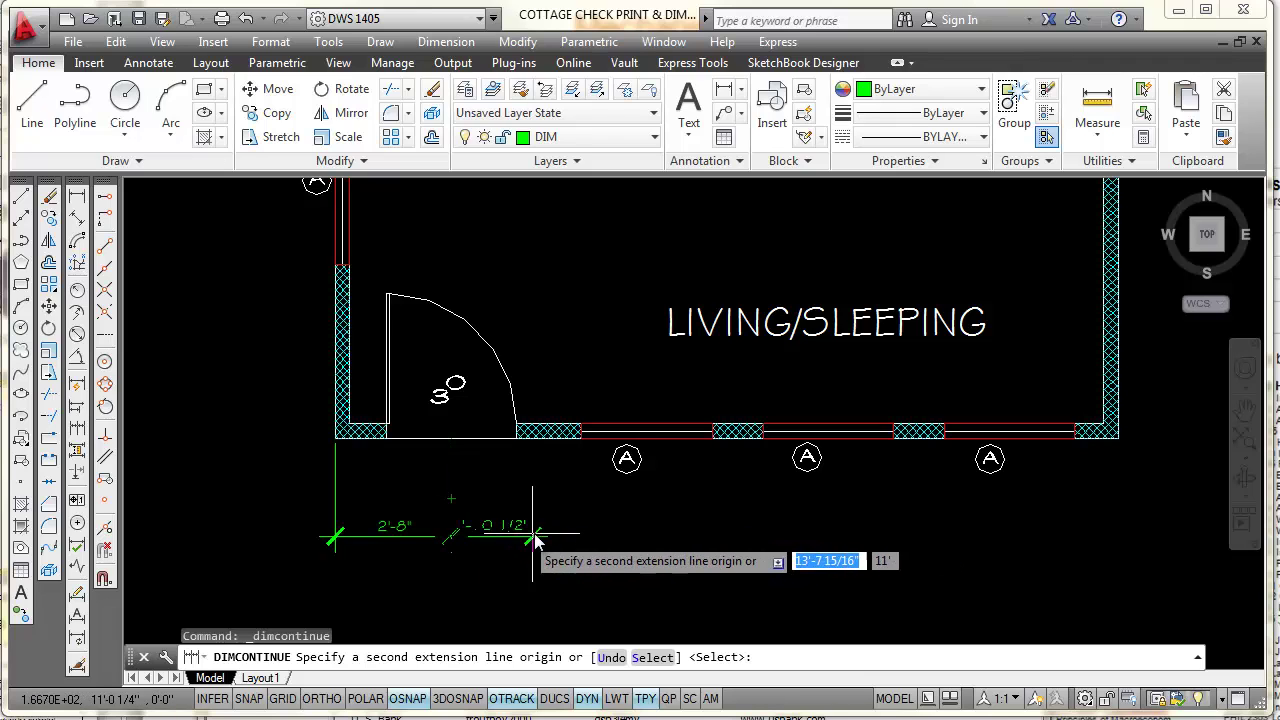
pyautogui.click(651, 443)
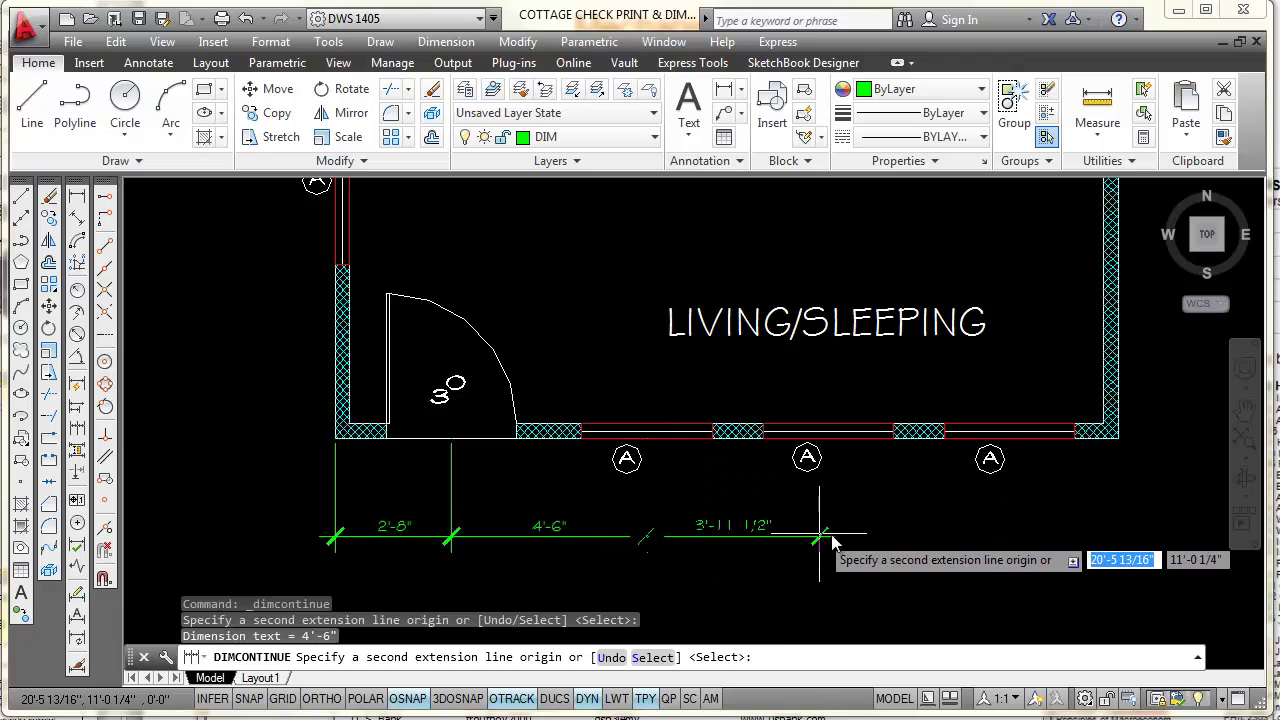
pyautogui.click(828, 447)
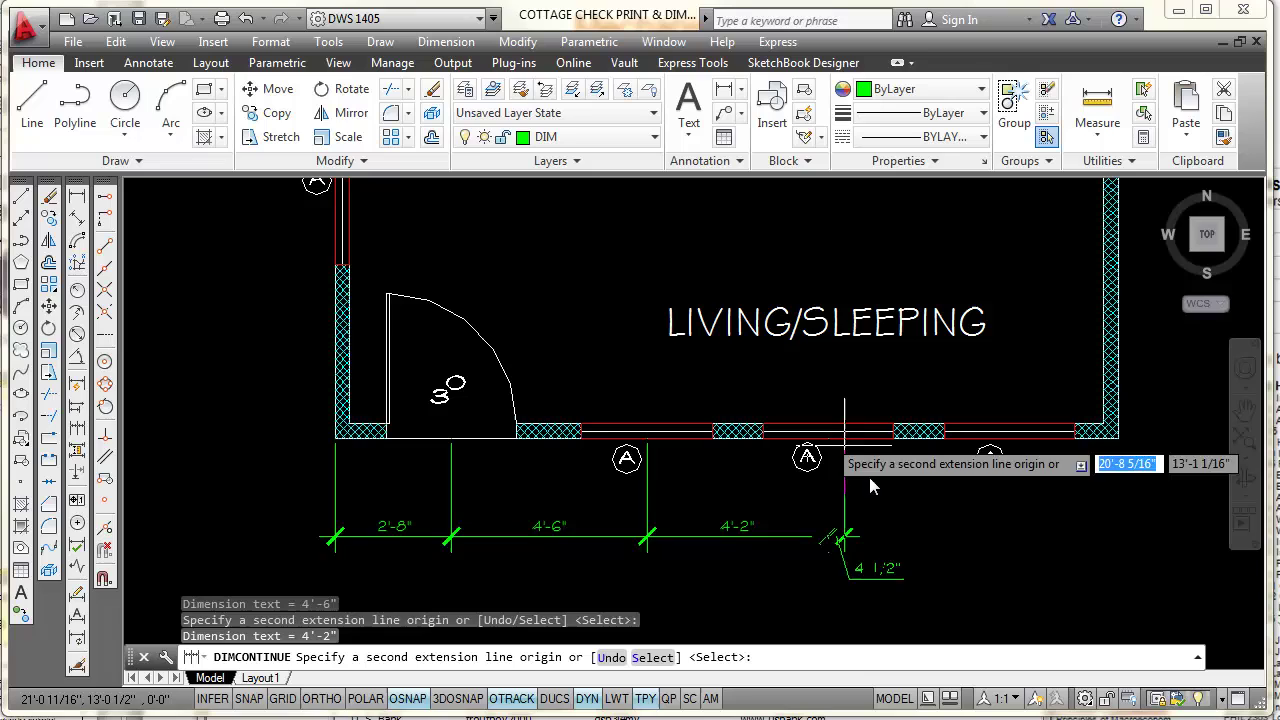
pyautogui.click(1005, 446)
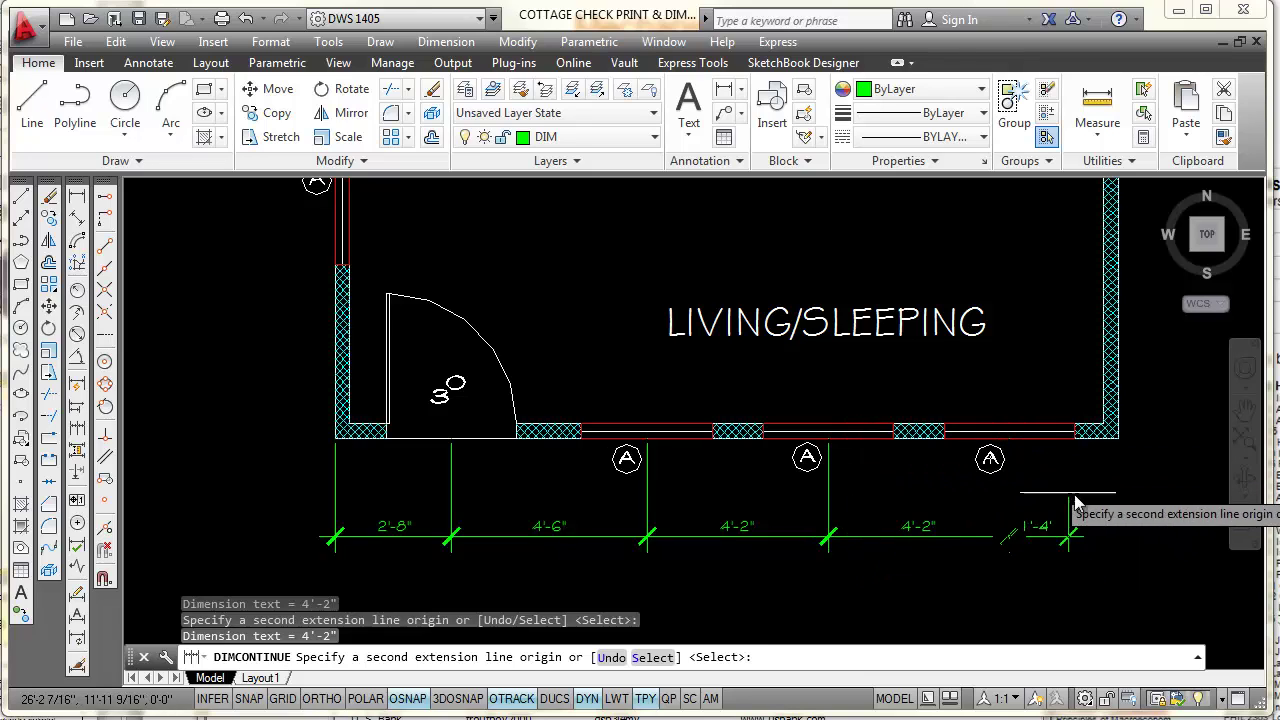
pyautogui.click(1119, 450)
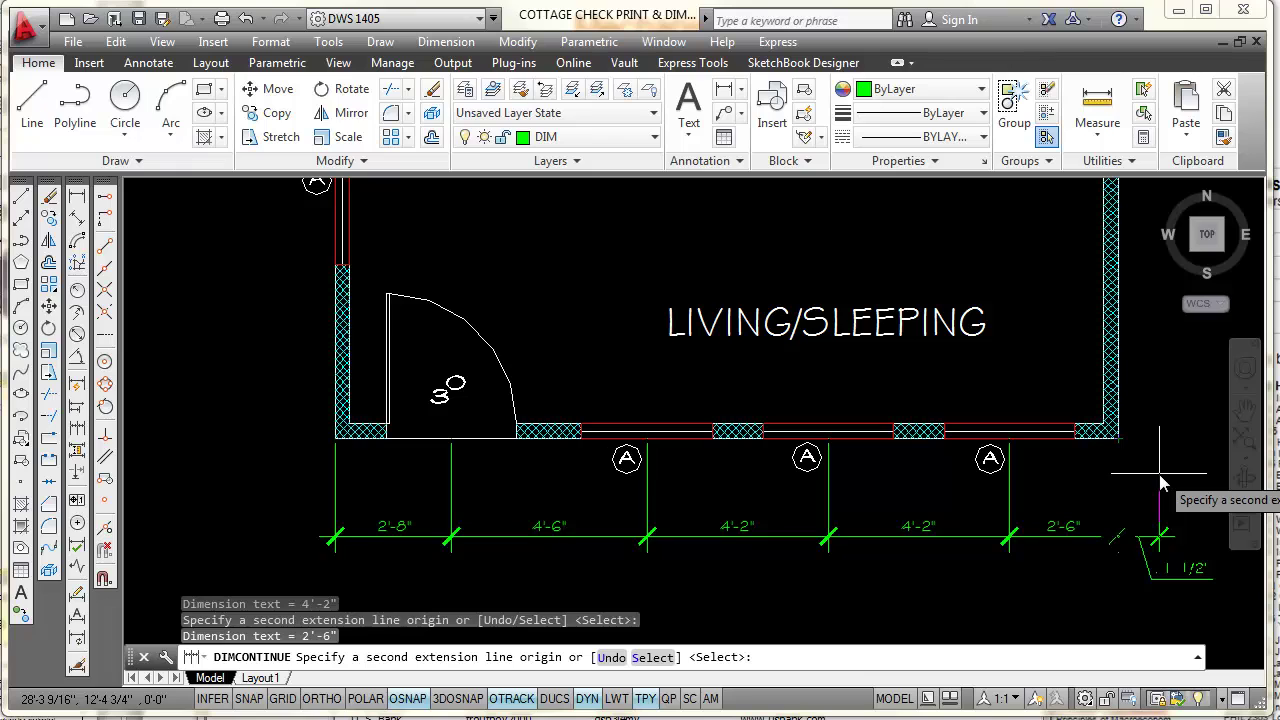
pyautogui.press('Escape')
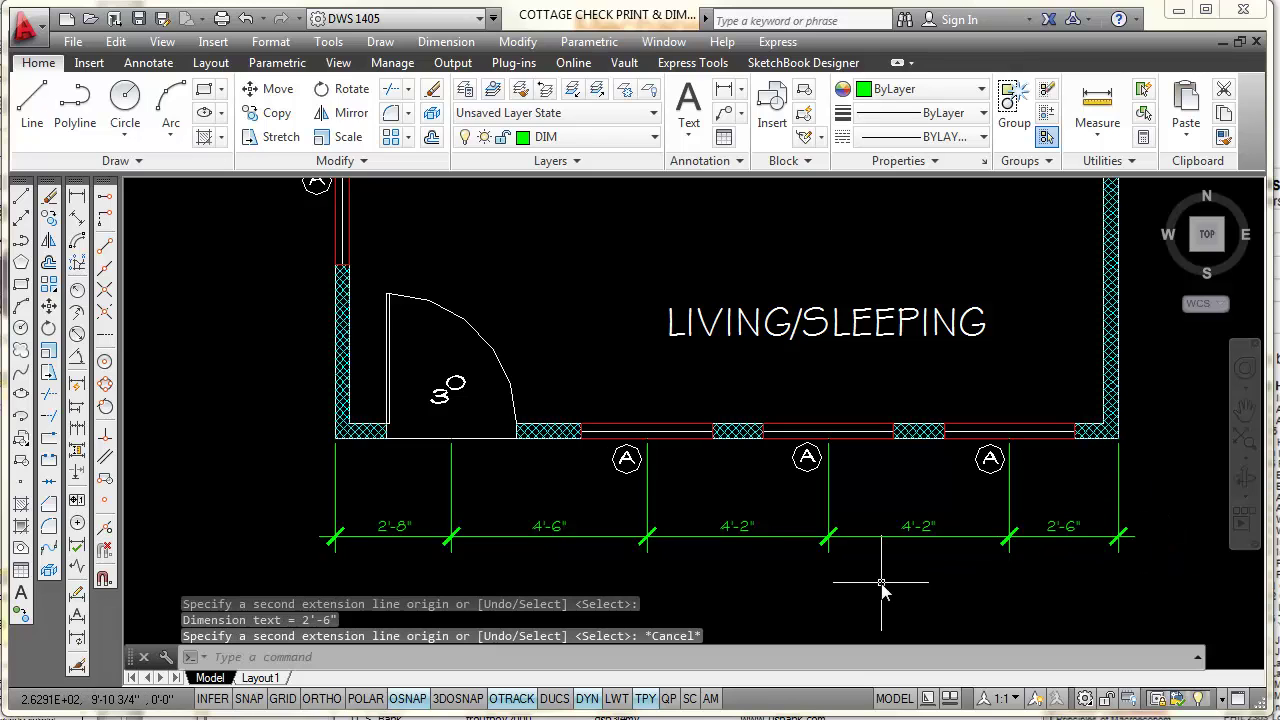
# Add an overall linear dimension below the chain, spanning the full width of the bottom wall
pyautogui.moveTo(877, 584); pyautogui.dragTo(866, 517, button='middle')
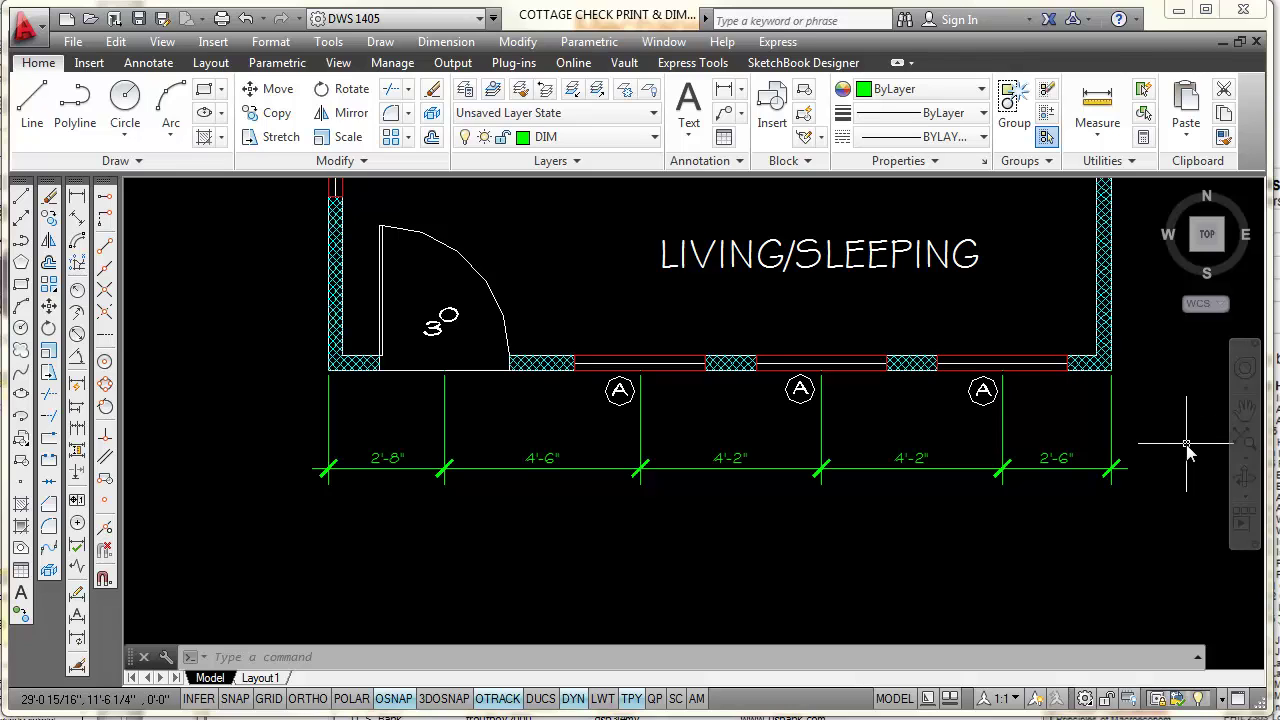
pyautogui.click(77, 198)
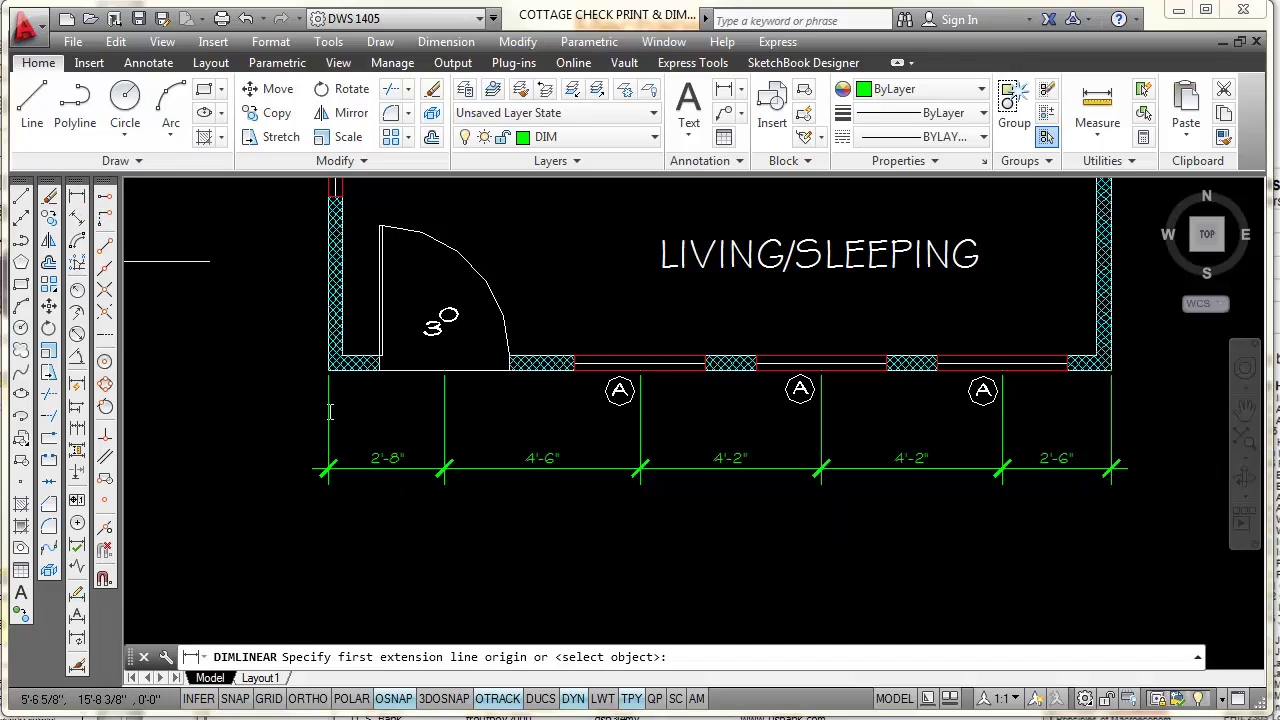
pyautogui.click(329, 470)
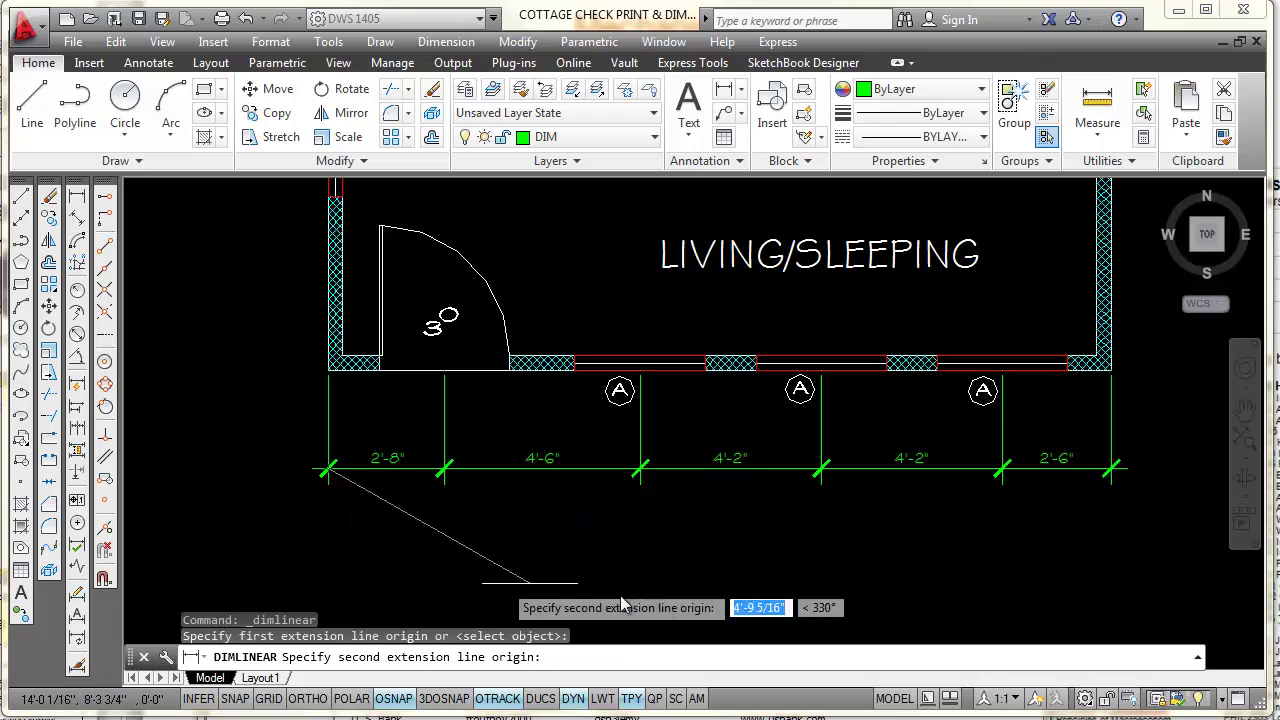
pyautogui.click(1116, 478)
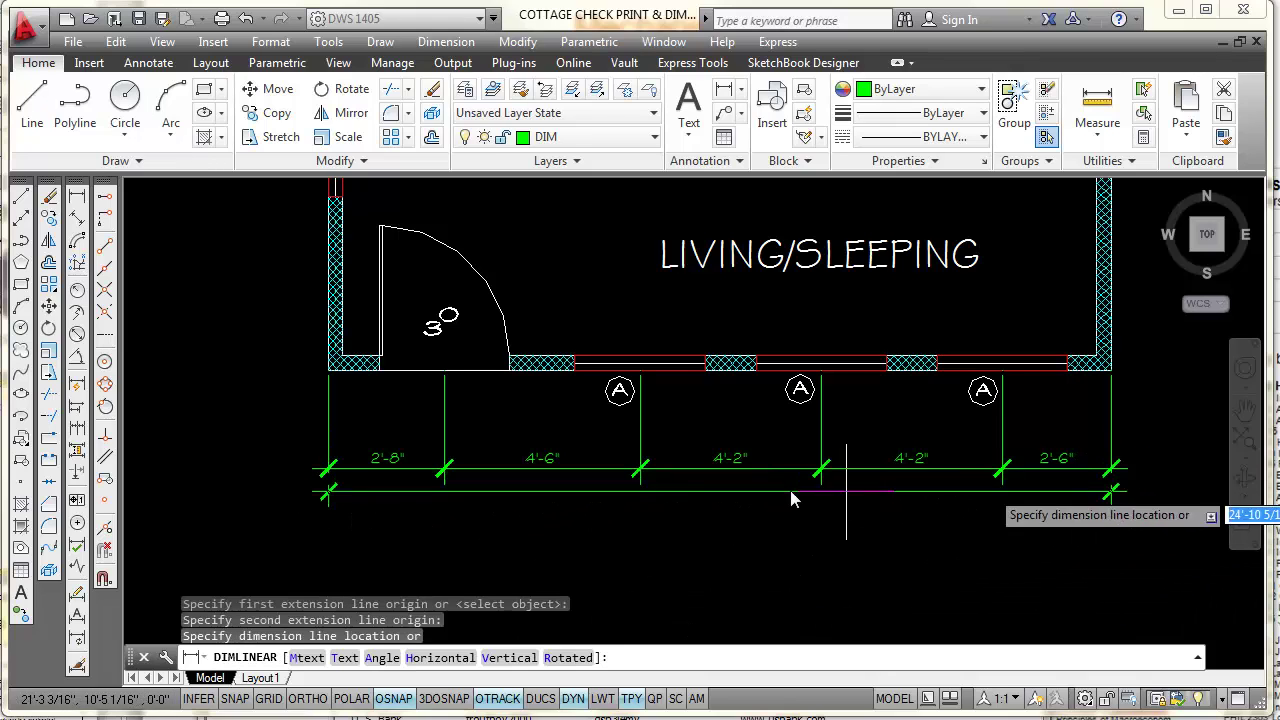
pyautogui.click(712, 531)
# Set the DIMZIN system variable to 7
pyautogui.scroll(2, 775, 522)
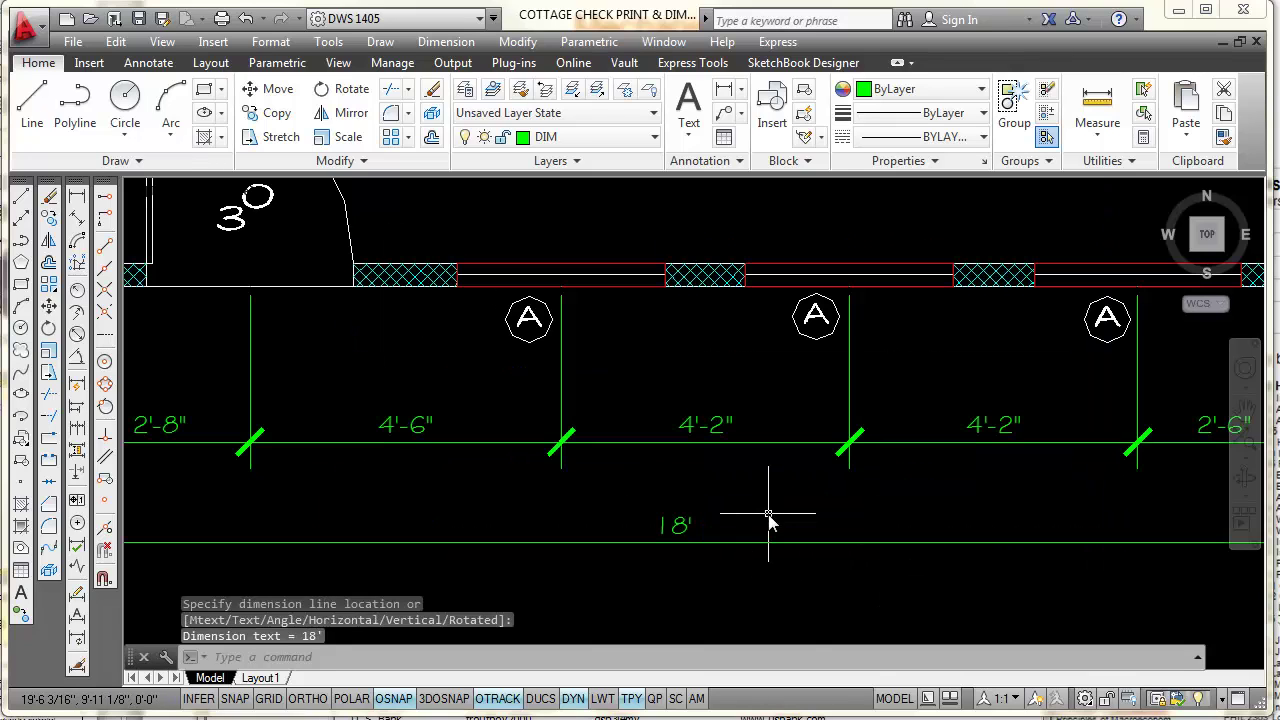
pyautogui.moveTo(767, 504); pyautogui.dragTo(700, 480, button='middle')
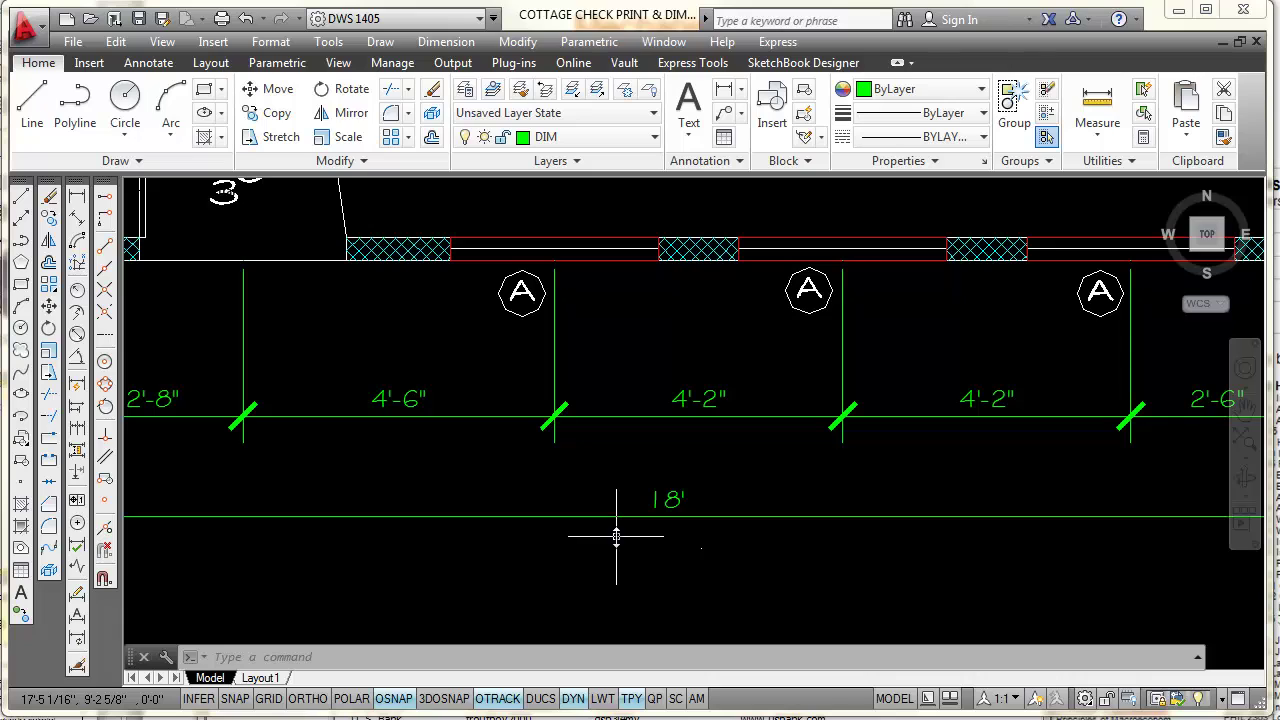
pyautogui.write('DIMZ')
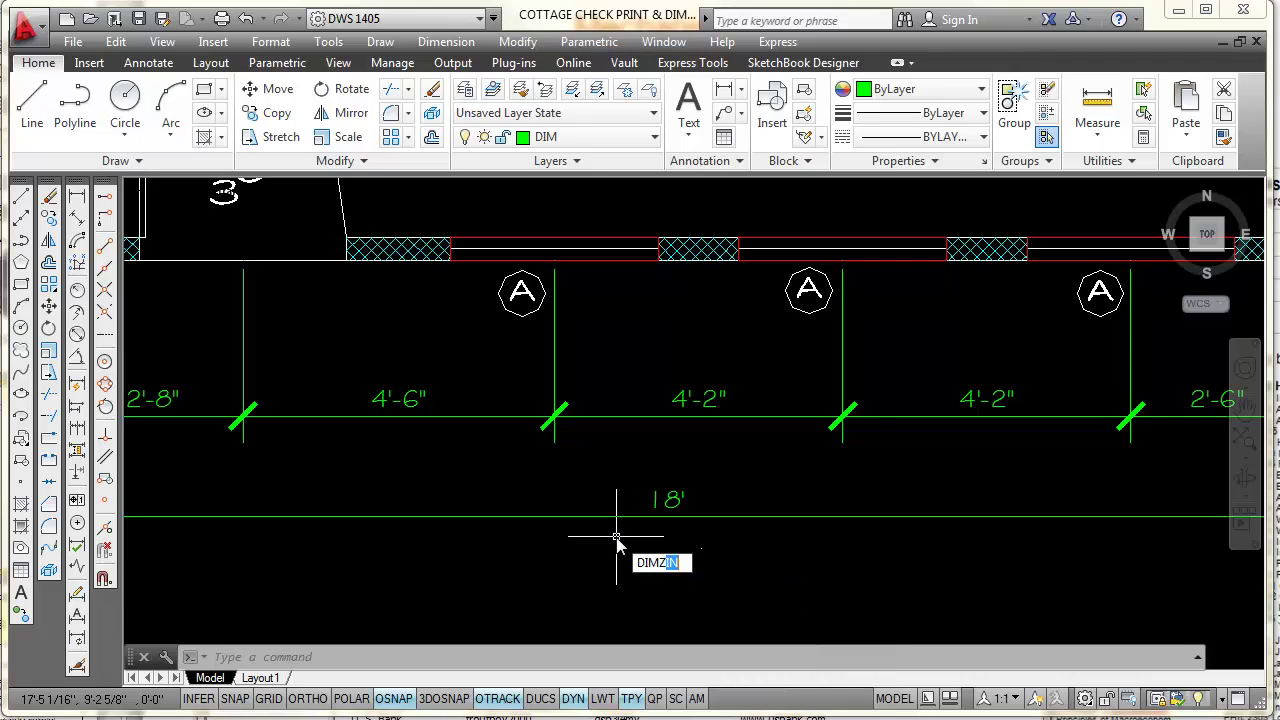
pyautogui.write('IN')
pyautogui.press('Return')
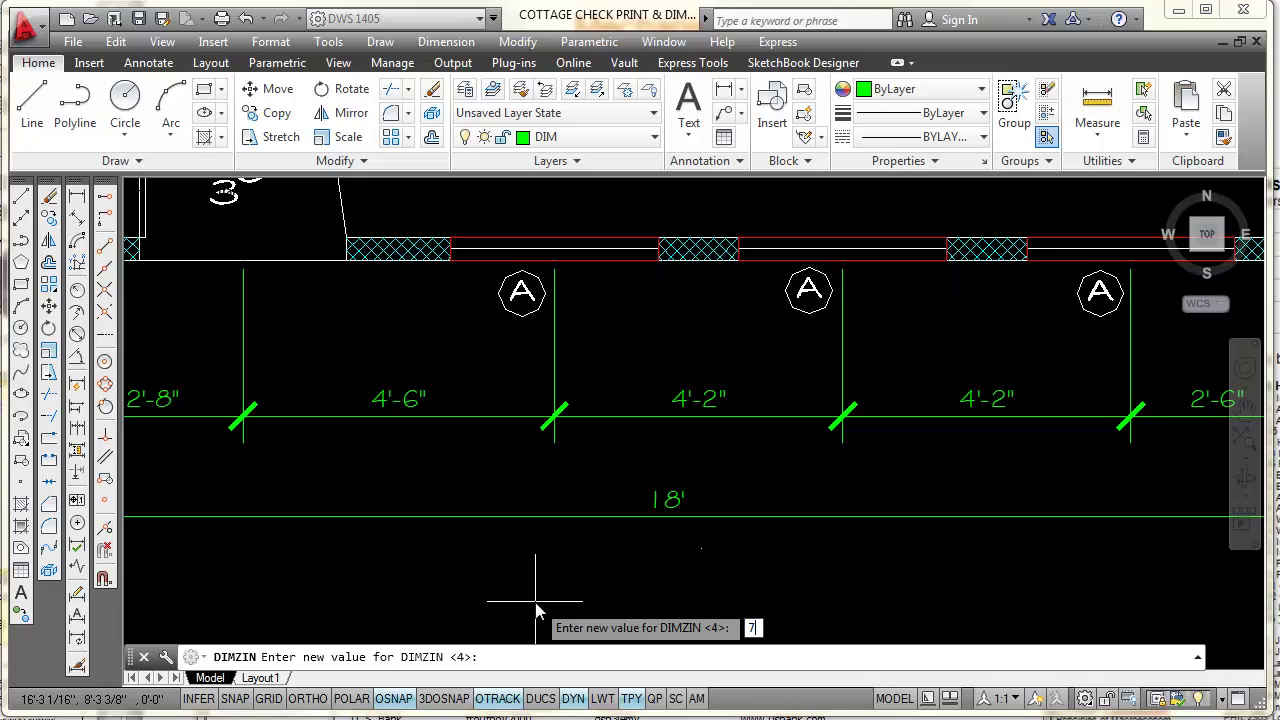
pyautogui.press('Return')
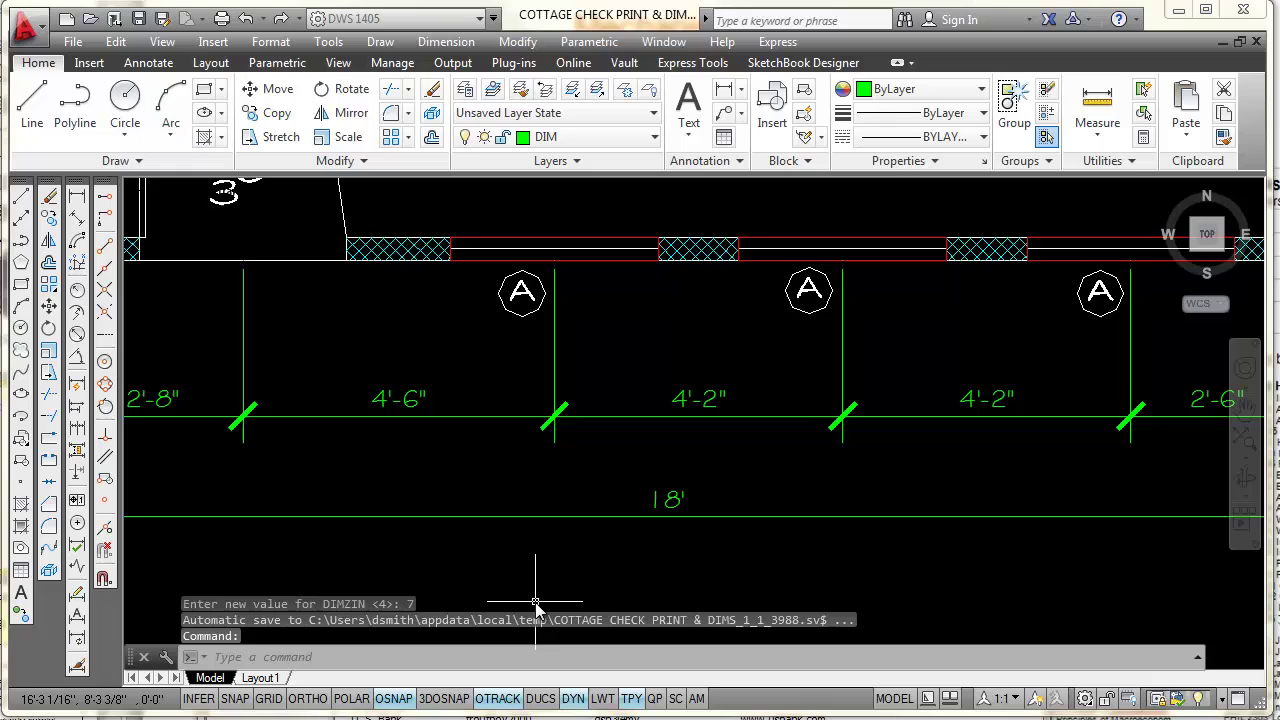
# Update the overall width dimension to apply the current dimension settings
pyautogui.click(77, 640)
pyautogui.click(667, 505)
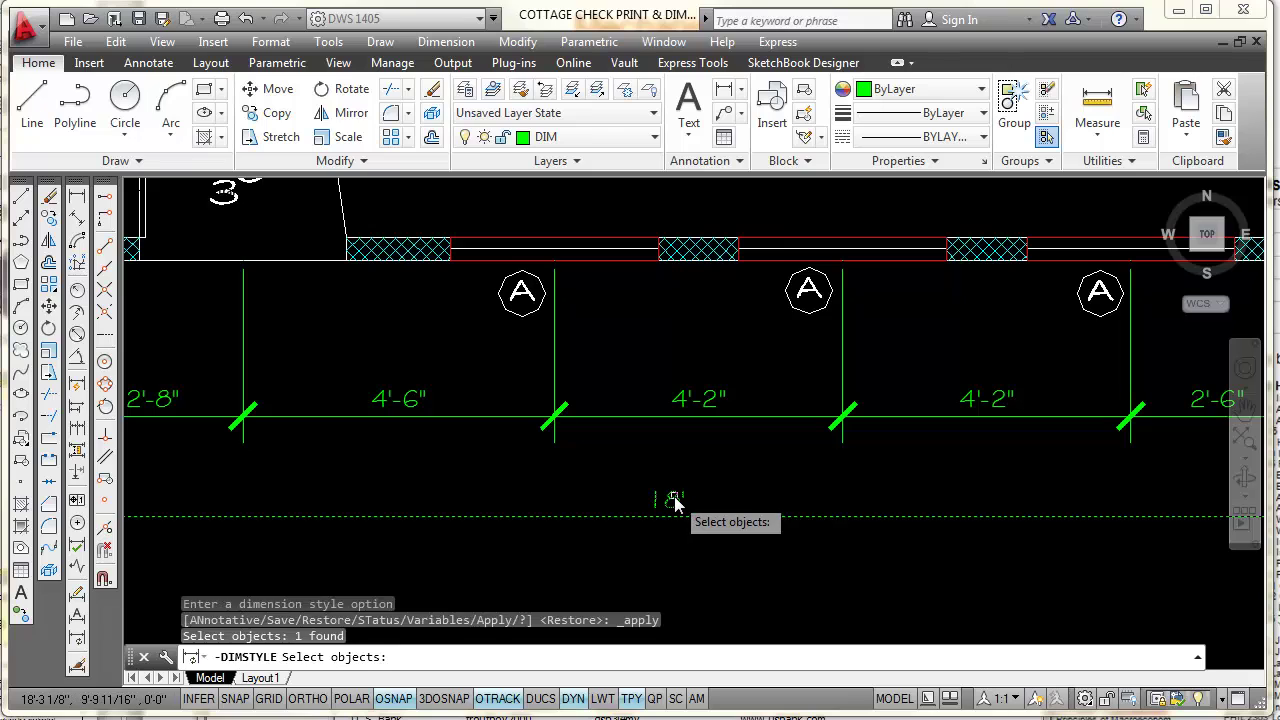
pyautogui.press('Return')
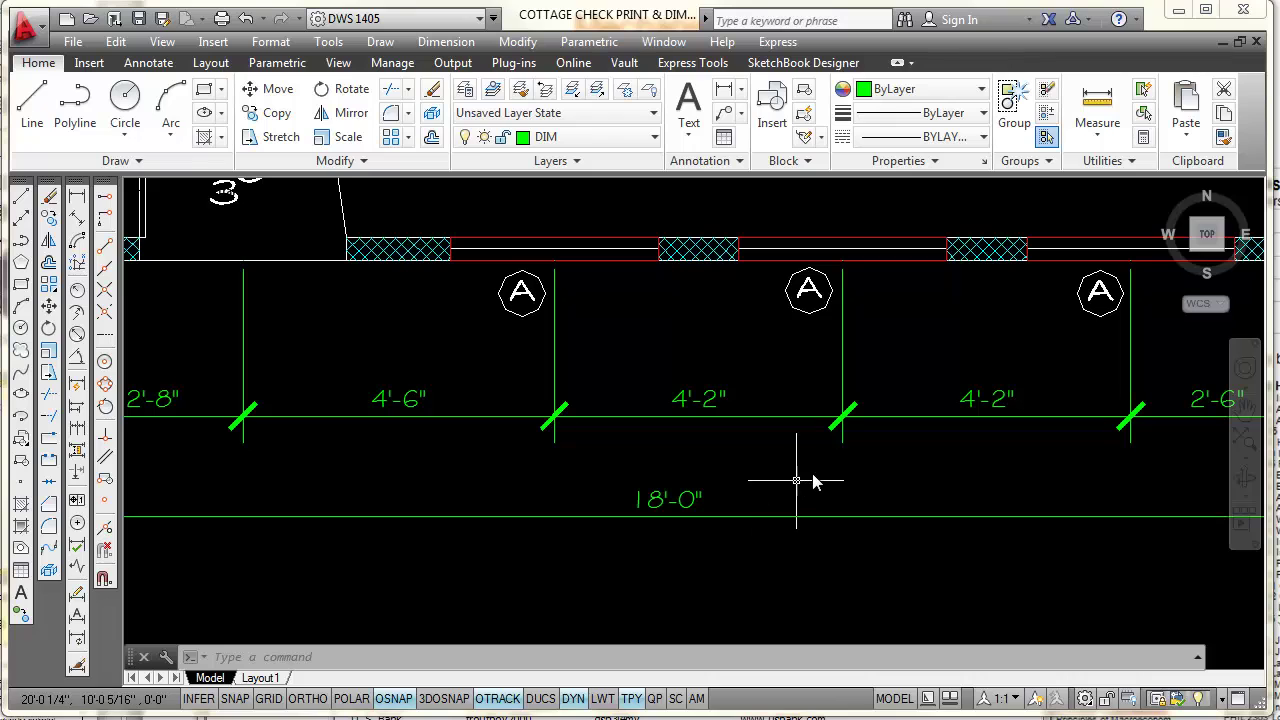
# Add a vertical linear dimension outside the left wall, from the lower-left exterior corner to the center of the A window
pyautogui.scroll(-2, 812, 478)
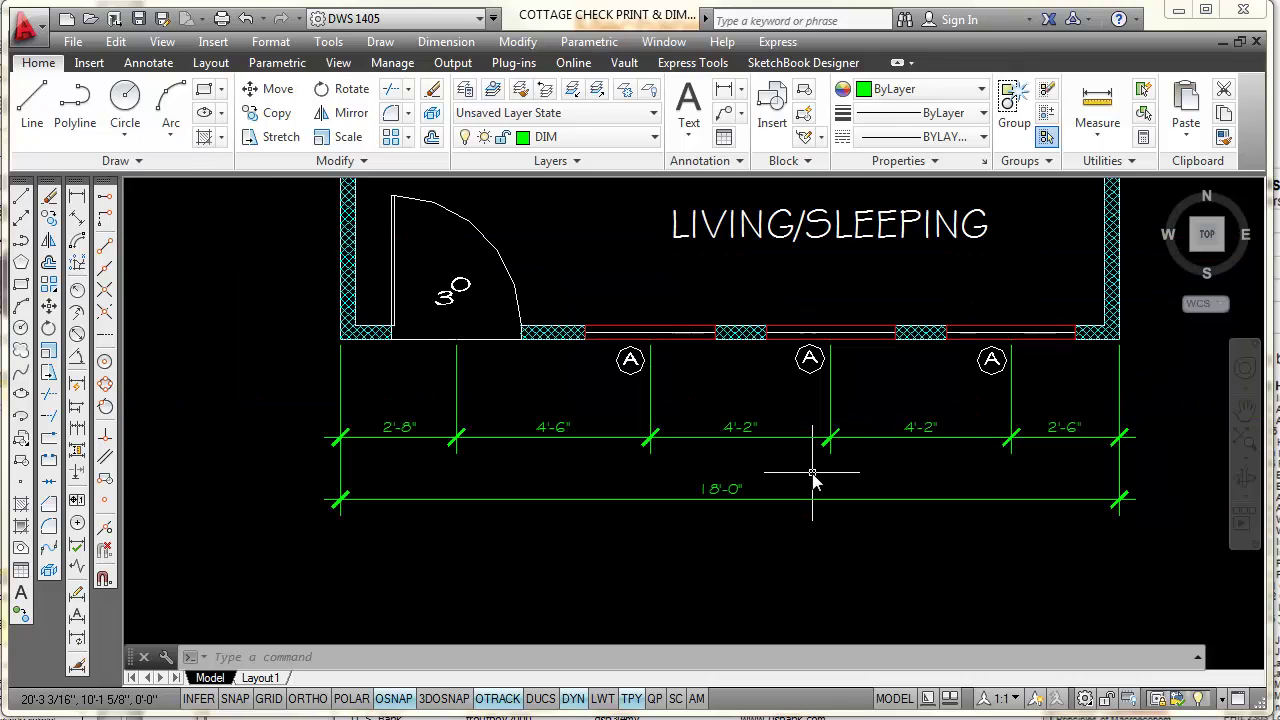
pyautogui.moveTo(814, 480); pyautogui.dragTo(749, 551, button='middle')
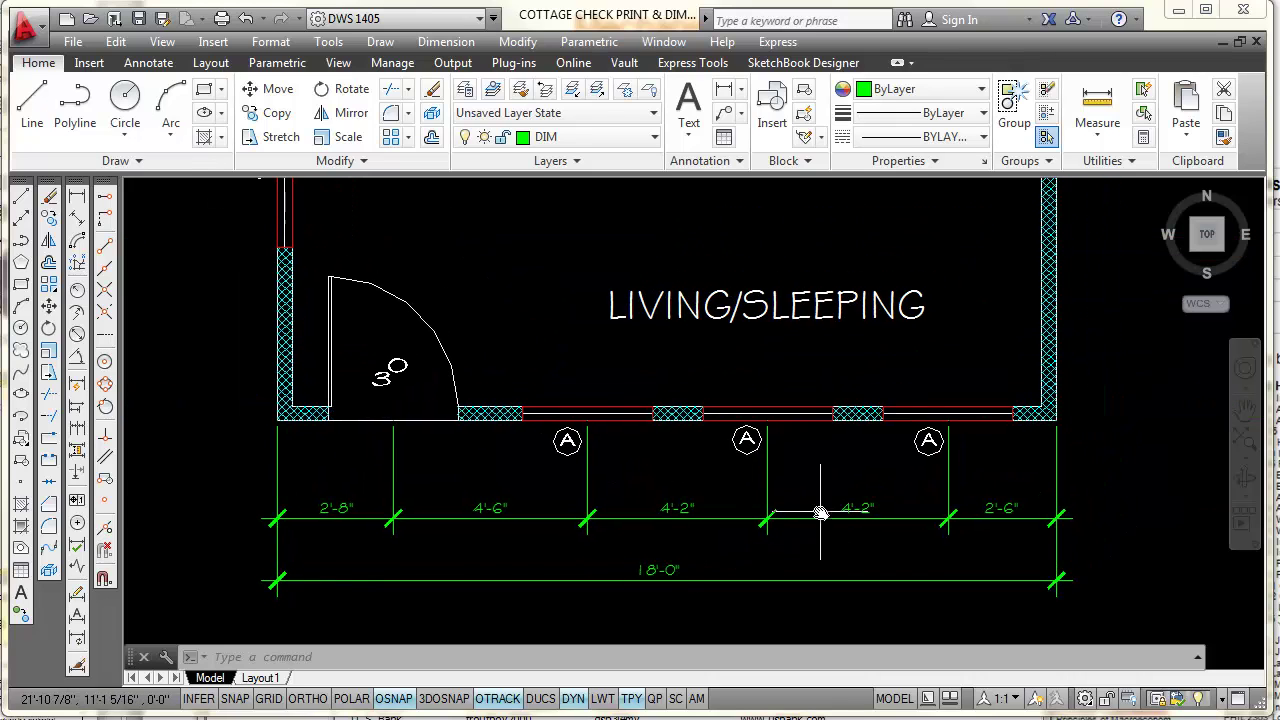
pyautogui.scroll(-2, 718, 412)
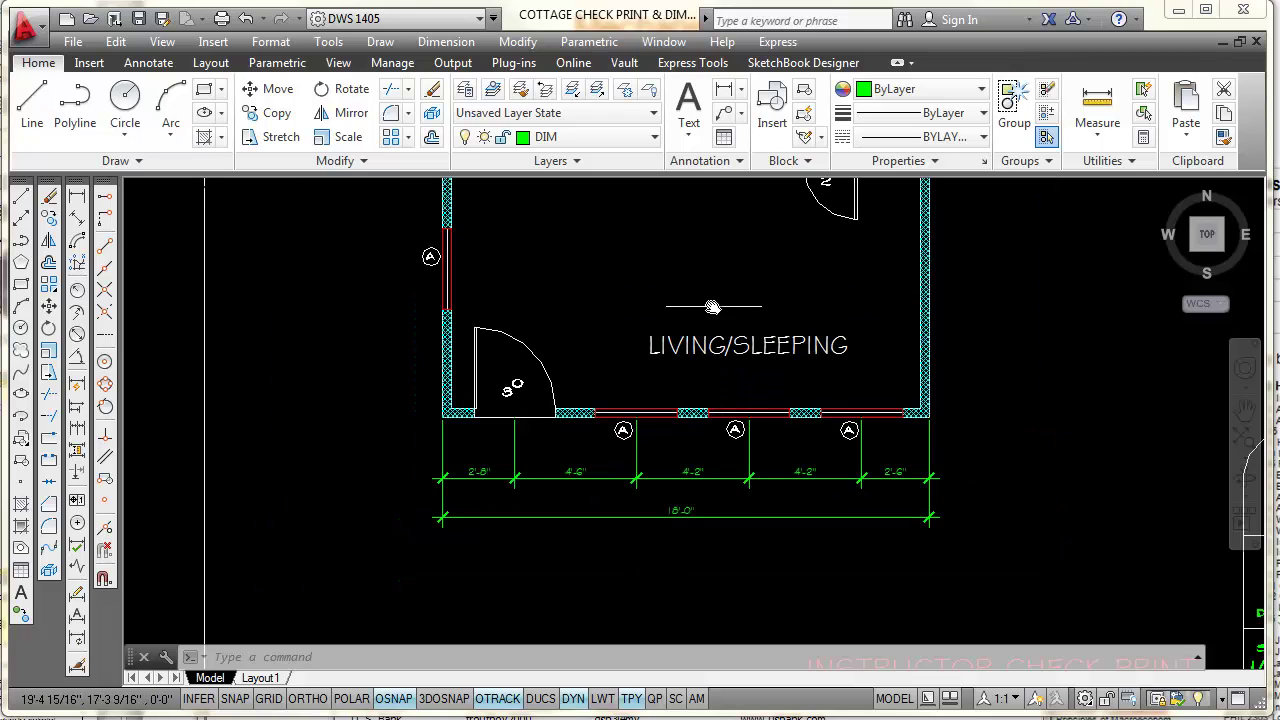
pyautogui.moveTo(643, 280)
pyautogui.mouseDown(button='middle')
pyautogui.moveTo(698, 349)
pyautogui.moveTo(758, 465)
pyautogui.mouseUp(button='middle')
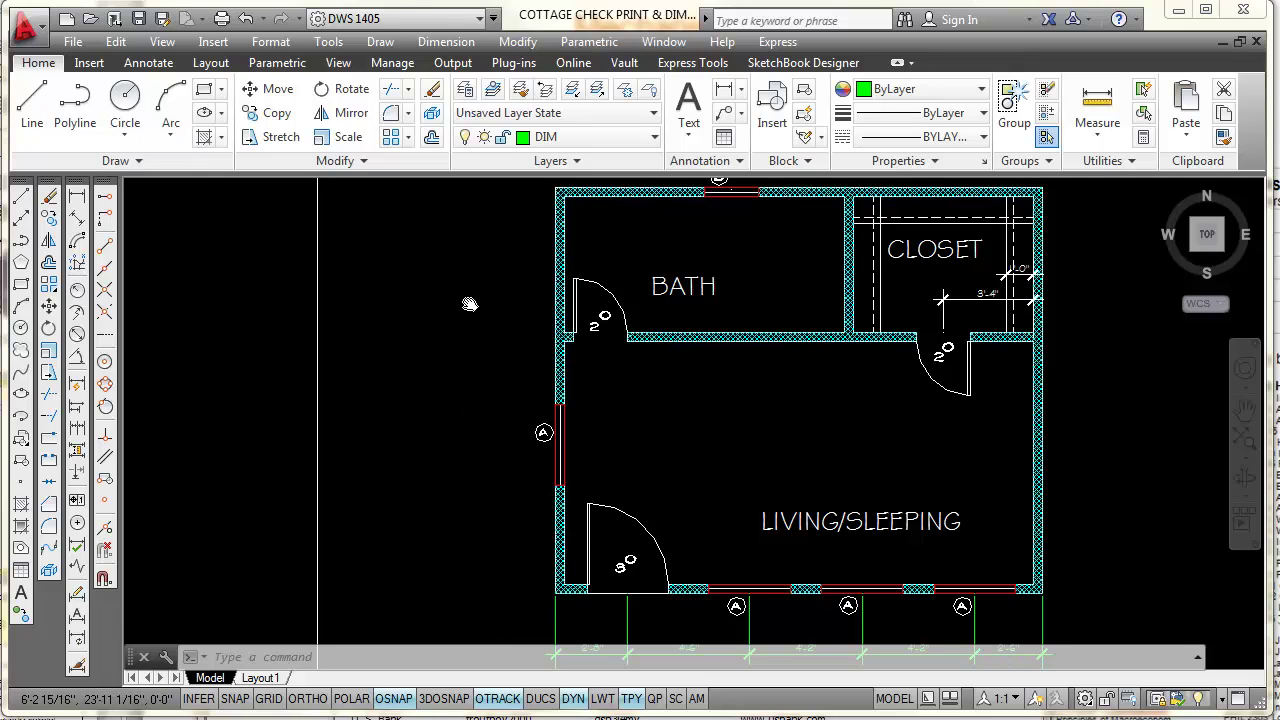
pyautogui.click(77, 199)
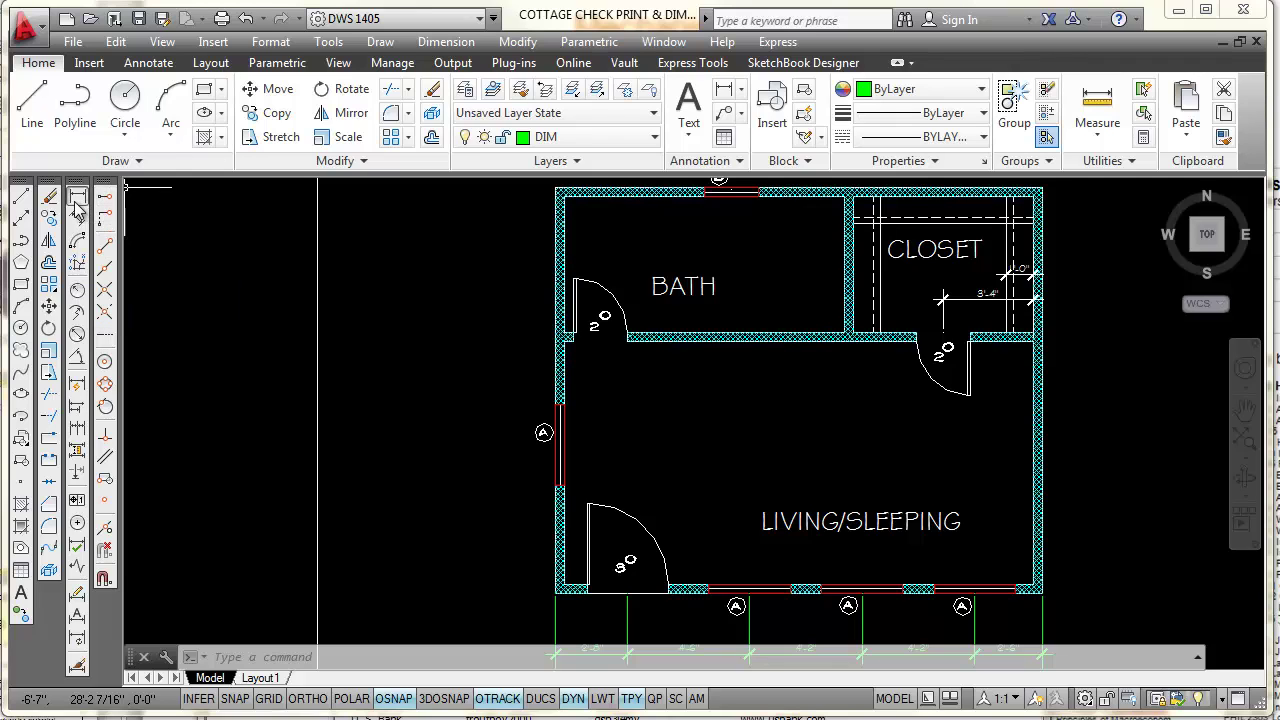
pyautogui.click(557, 599)
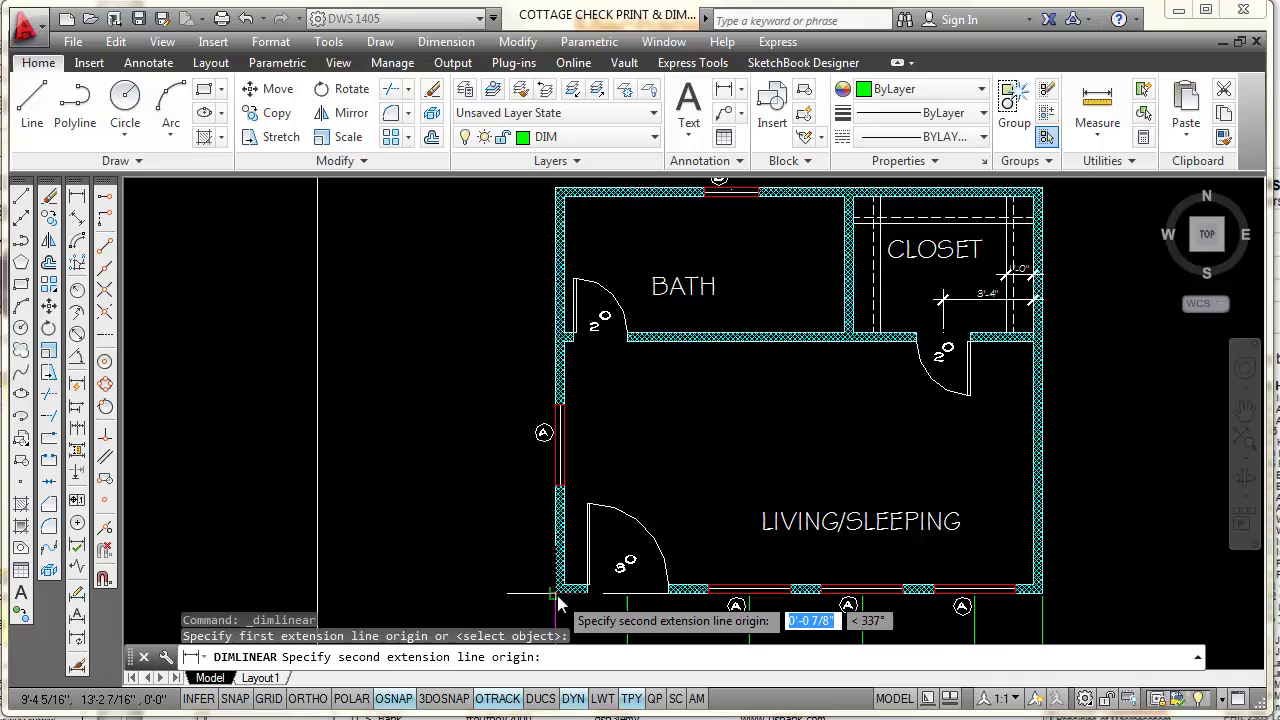
pyautogui.click(557, 455)
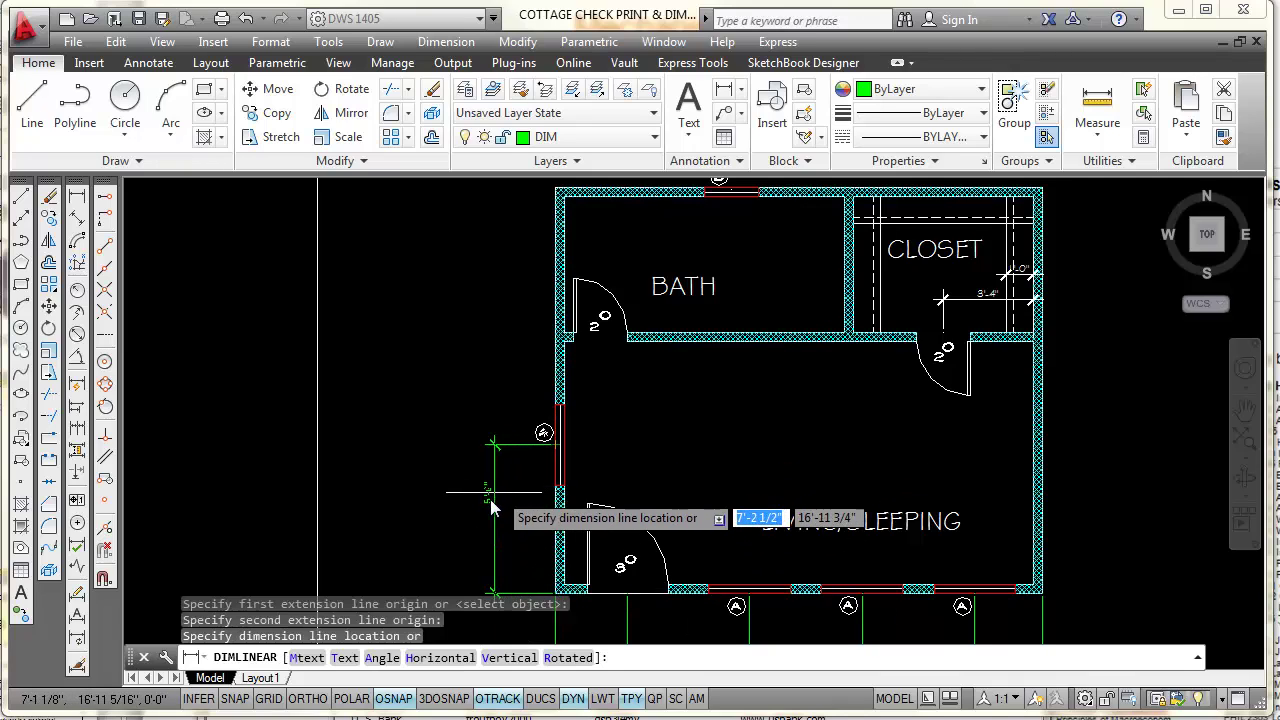
pyautogui.moveTo(503, 517); pyautogui.dragTo(491, 446, button='middle')
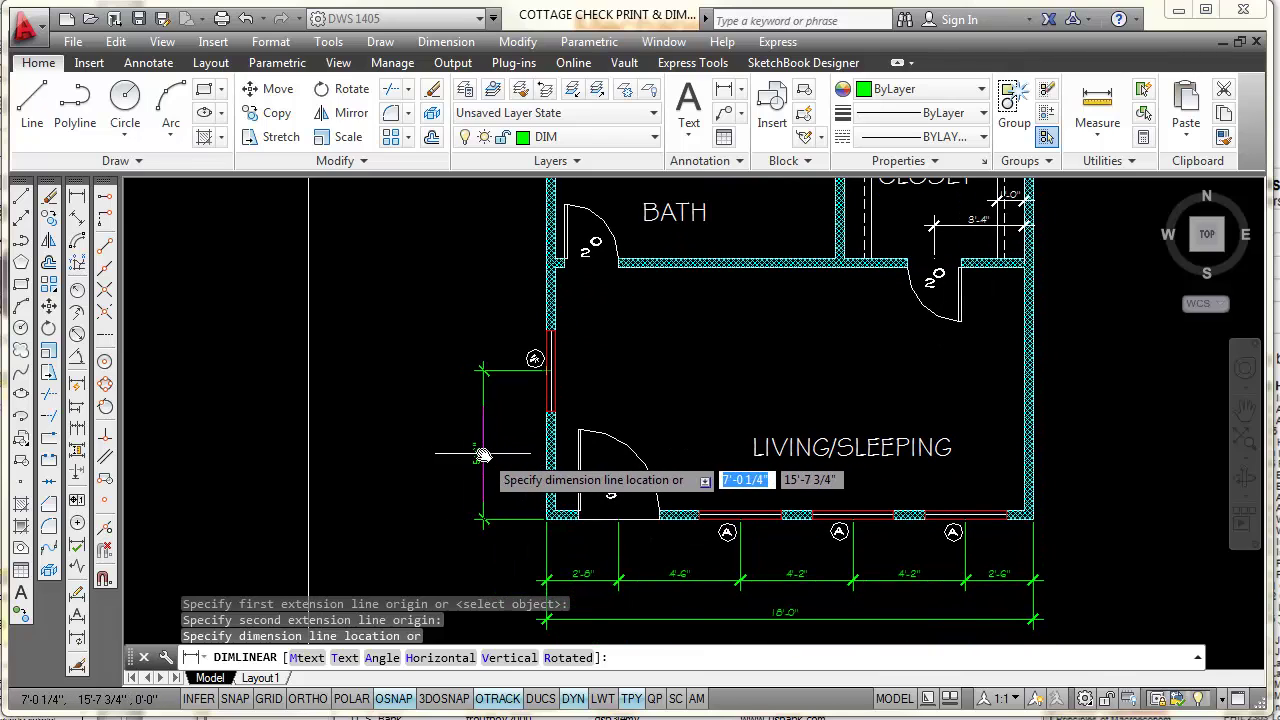
pyautogui.click(480, 455)
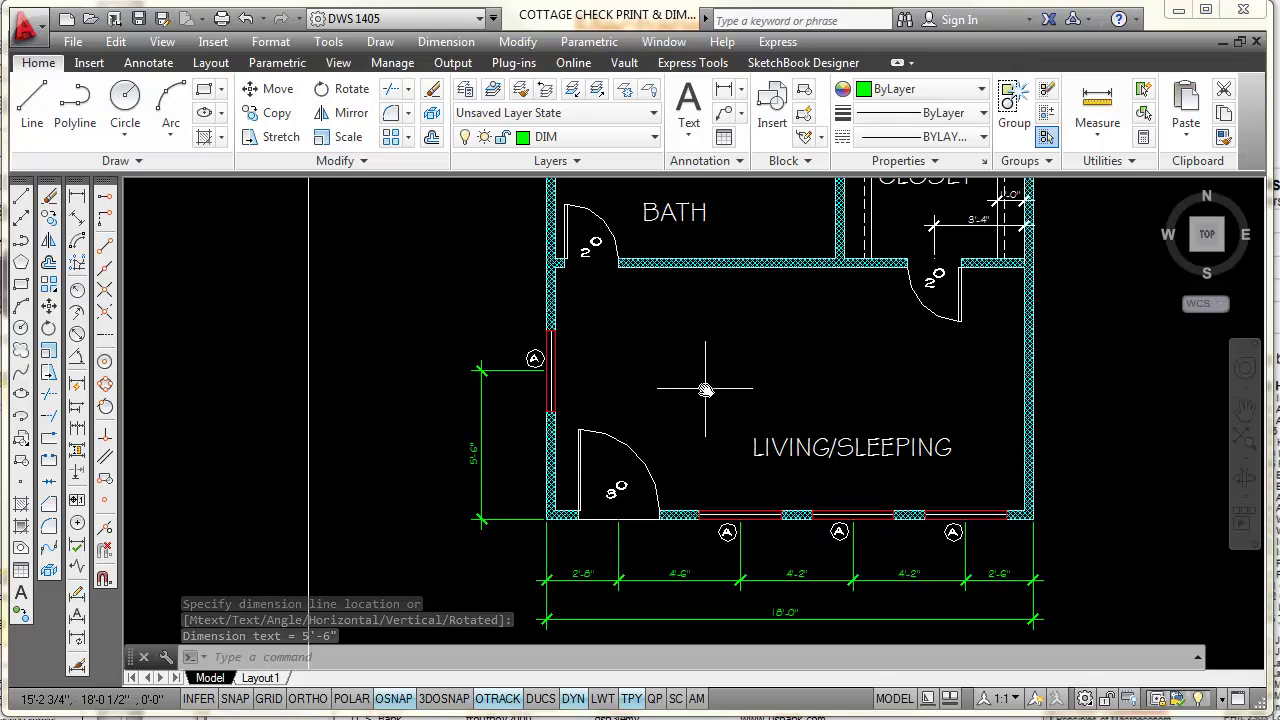
# Continue the left wall dimension chain from the A window center to the upper-left exterior corner
pyautogui.scroll(-2, 700, 386)
pyautogui.moveTo(691, 378); pyautogui.dragTo(701, 460, button='middle')
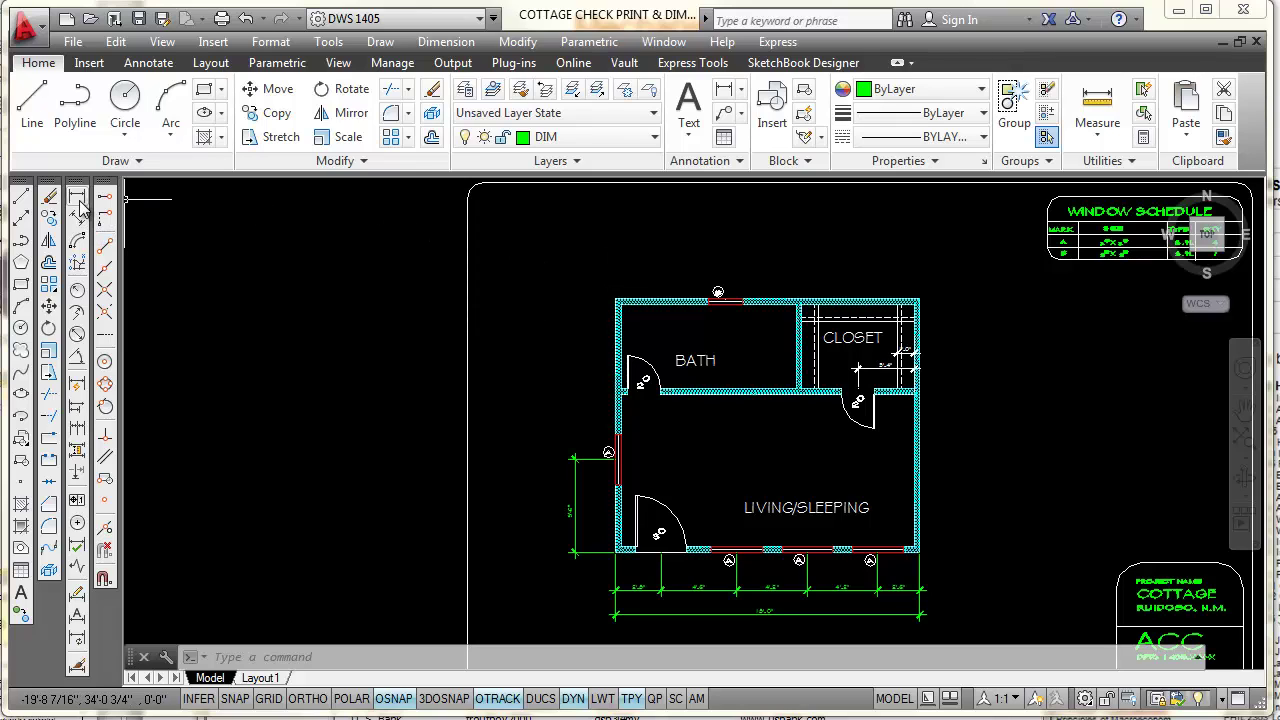
pyautogui.click(76, 432)
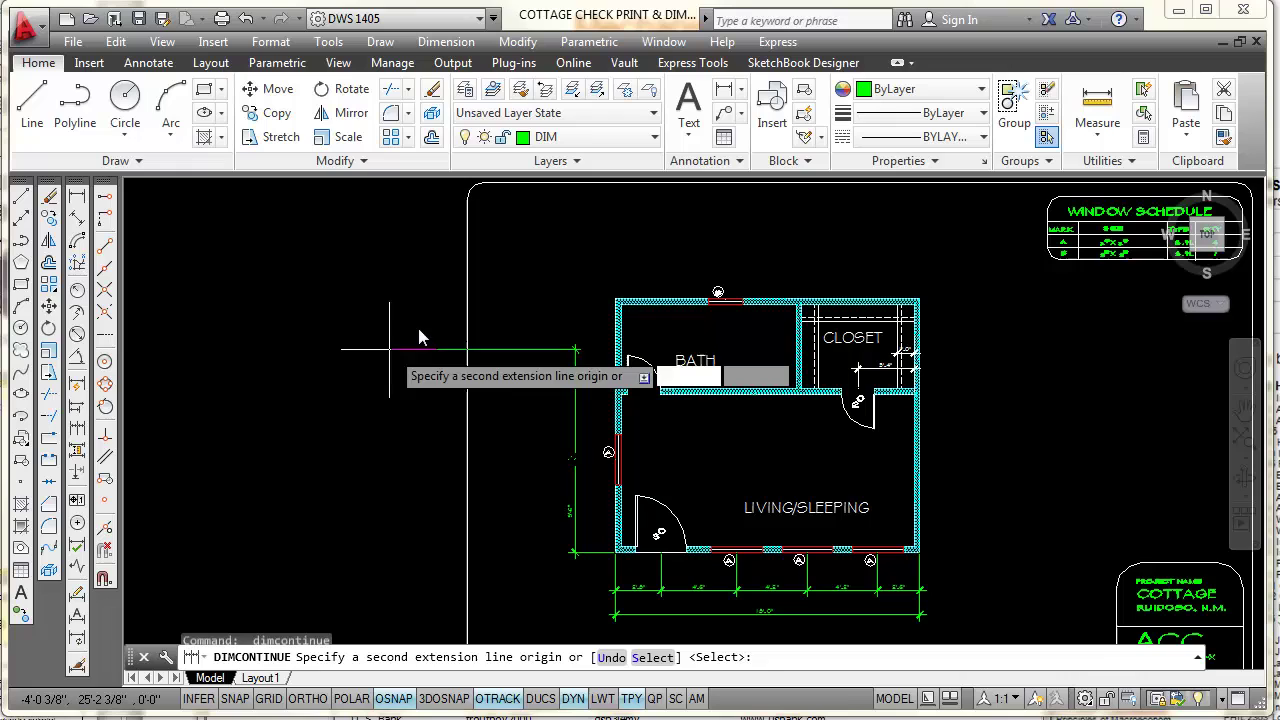
pyautogui.click(616, 300)
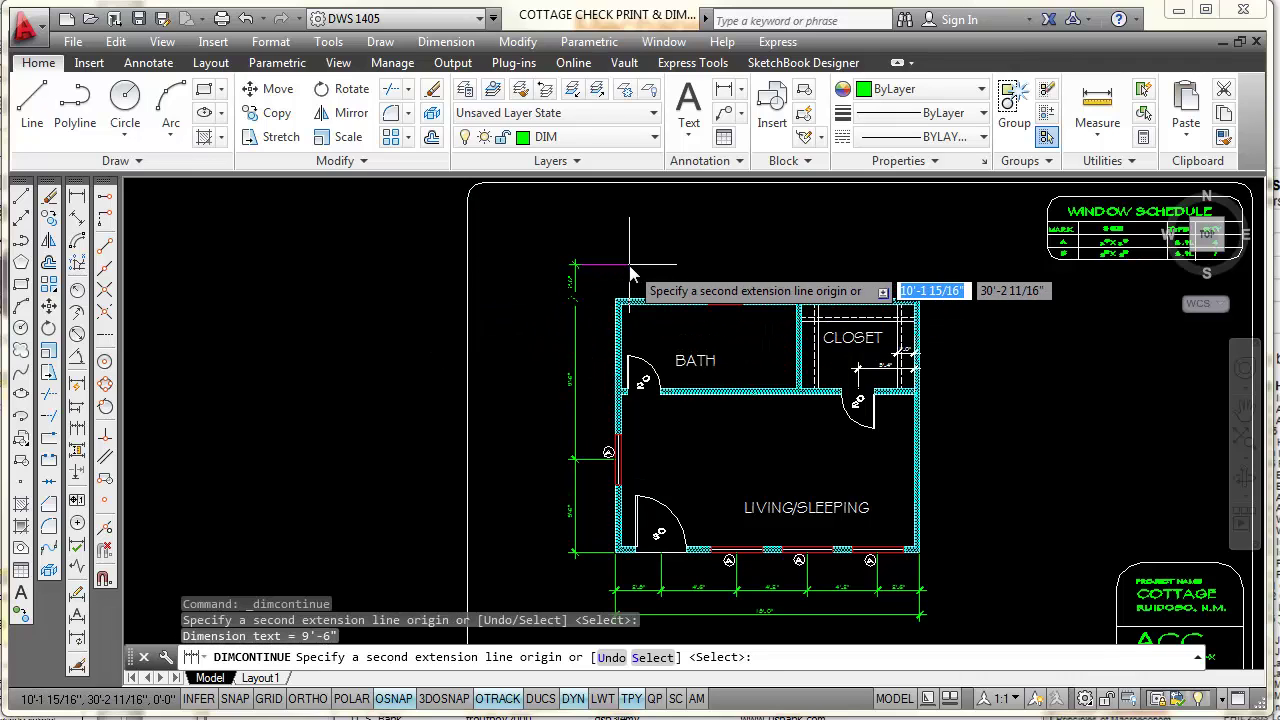
pyautogui.press('Return')
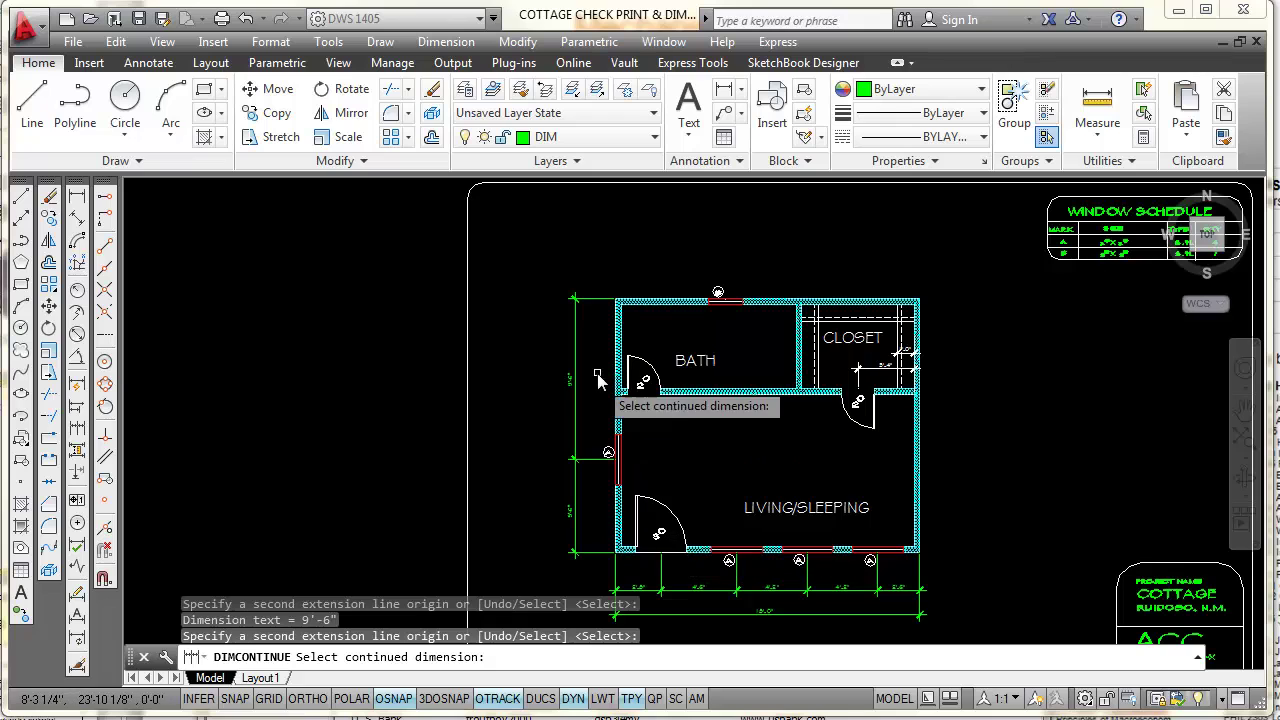
# Add an overall vertical linear dimension outside the left chain, spanning the full height of the left wall
pyautogui.scroll(2, 595, 375)
pyautogui.moveTo(569, 430)
pyautogui.mouseDown(button='middle')
pyautogui.moveTo(651, 374)
pyautogui.moveTo(683, 402)
pyautogui.mouseUp(button='middle')
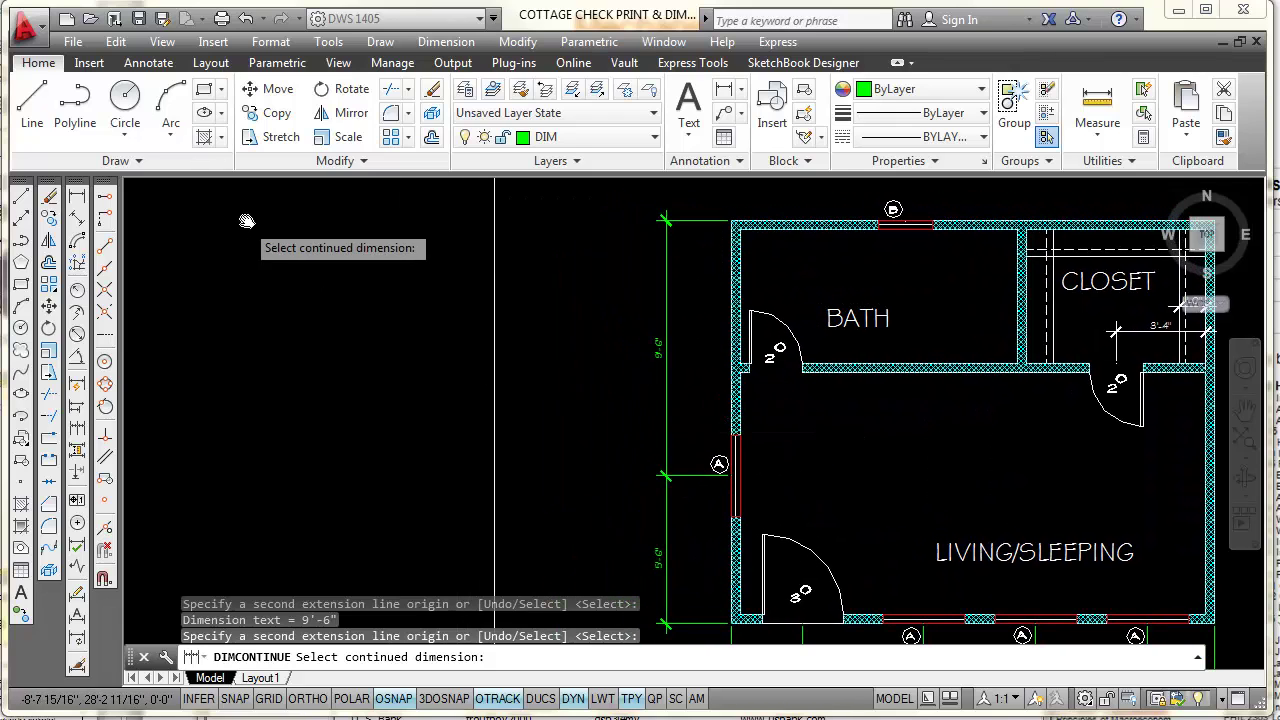
pyautogui.click(80, 200)
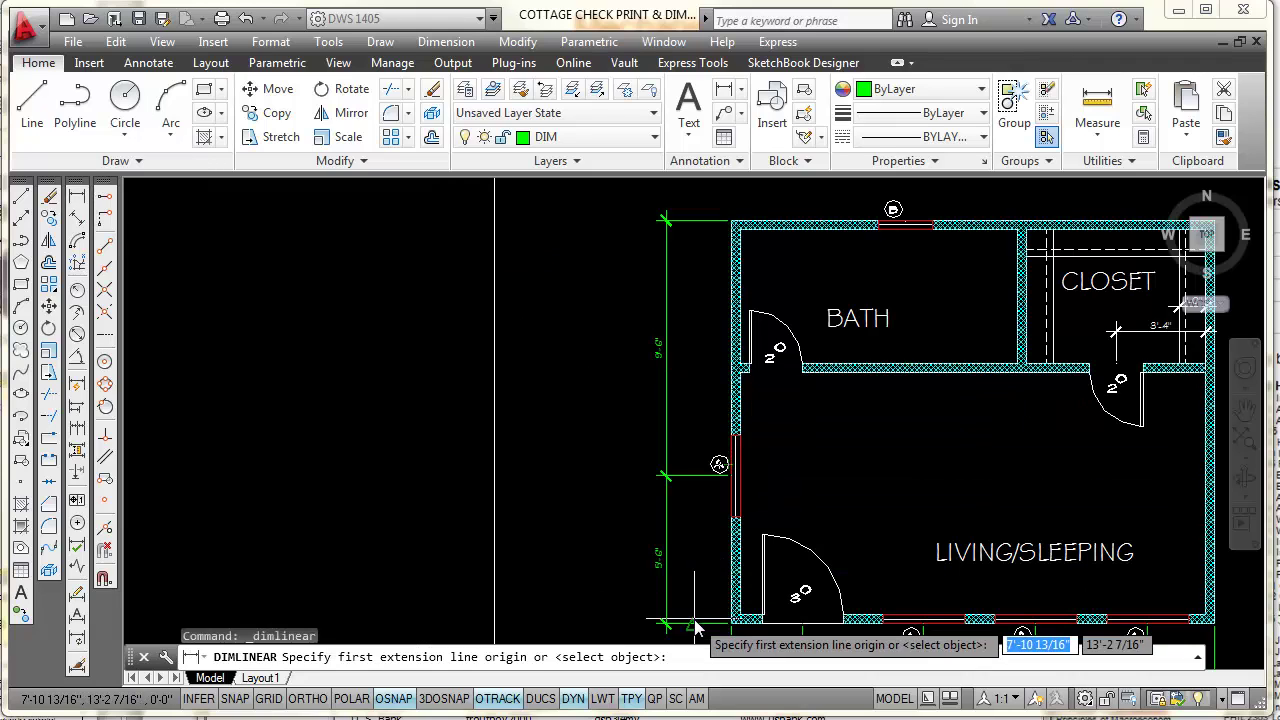
pyautogui.click(663, 625)
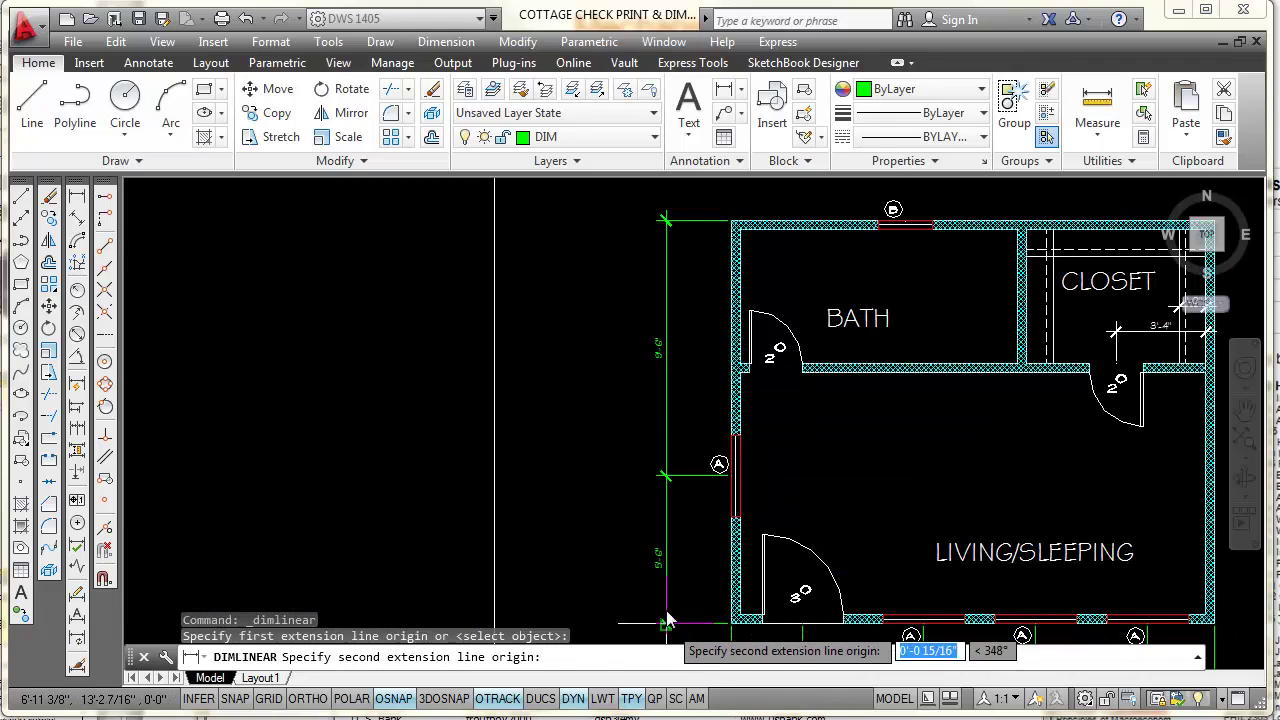
pyautogui.click(667, 221)
pyautogui.scroll(-2, 648, 402)
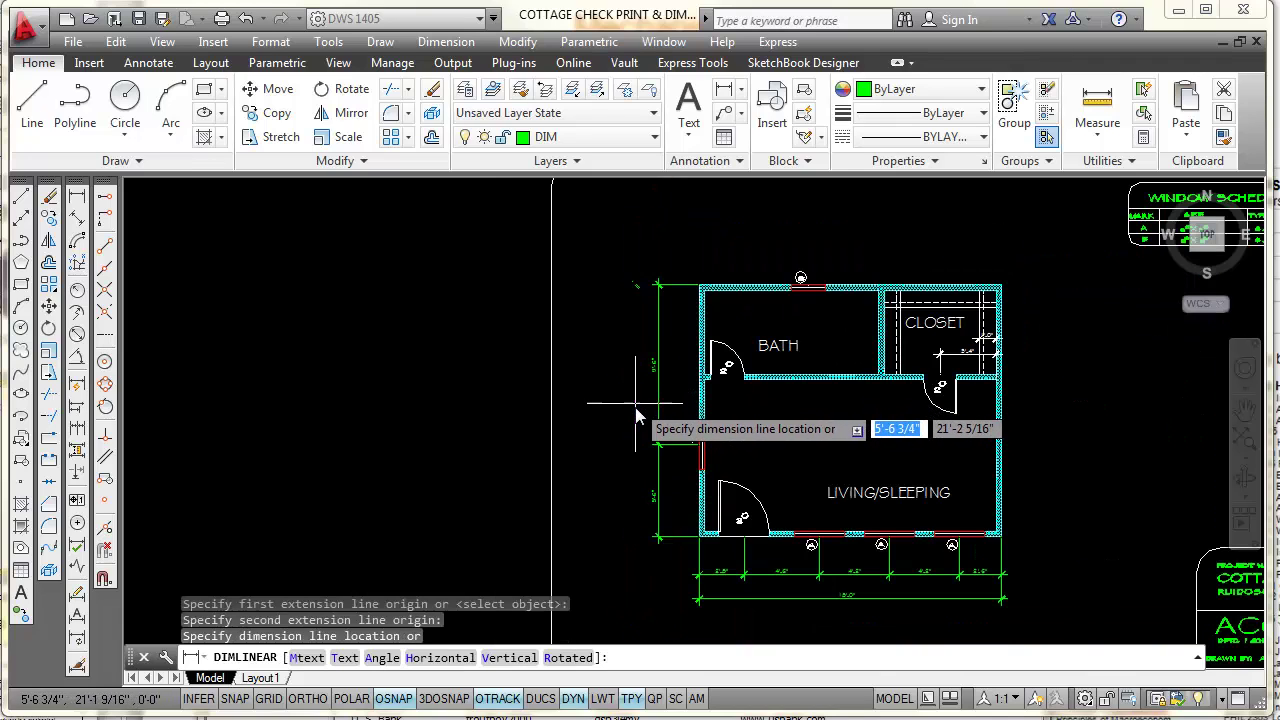
pyautogui.click(633, 418)
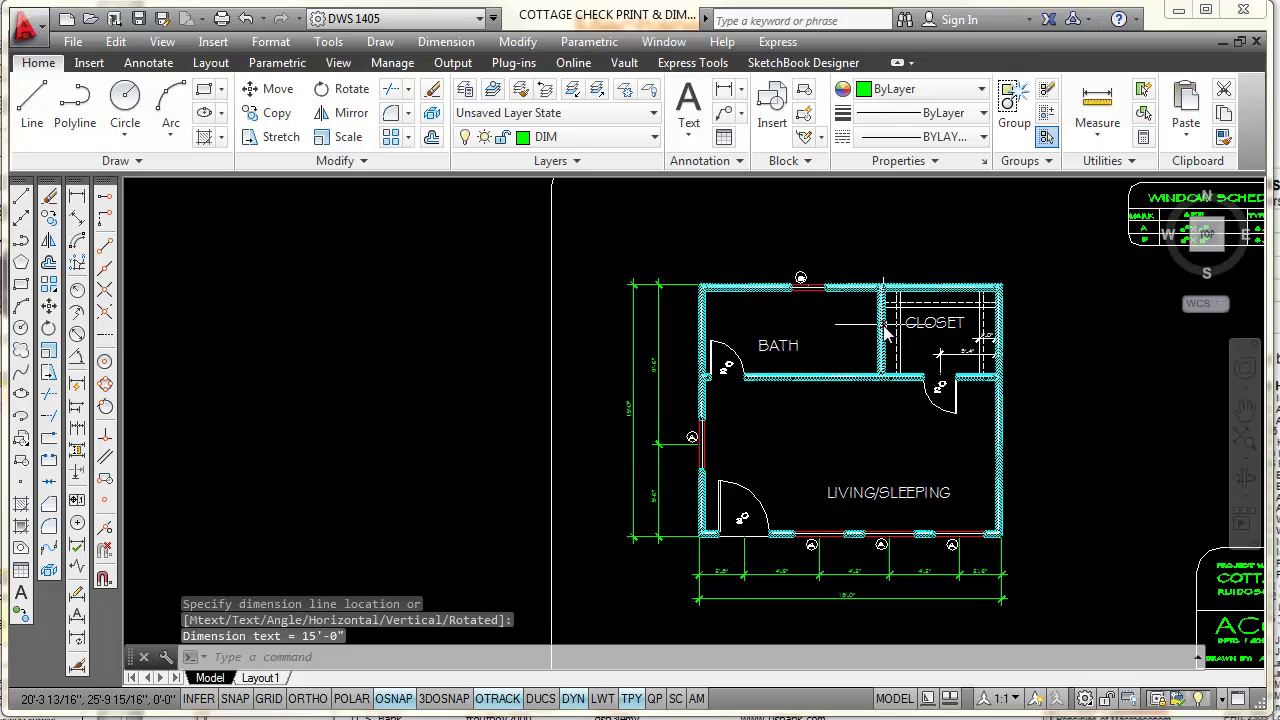
# Add a horizontal linear dimension above the top wall, from the upper-left exterior corner to the center of the B window
pyautogui.moveTo(859, 315)
pyautogui.mouseDown(button='middle')
pyautogui.moveTo(781, 393)
pyautogui.moveTo(779, 342)
pyautogui.mouseUp(button='middle')
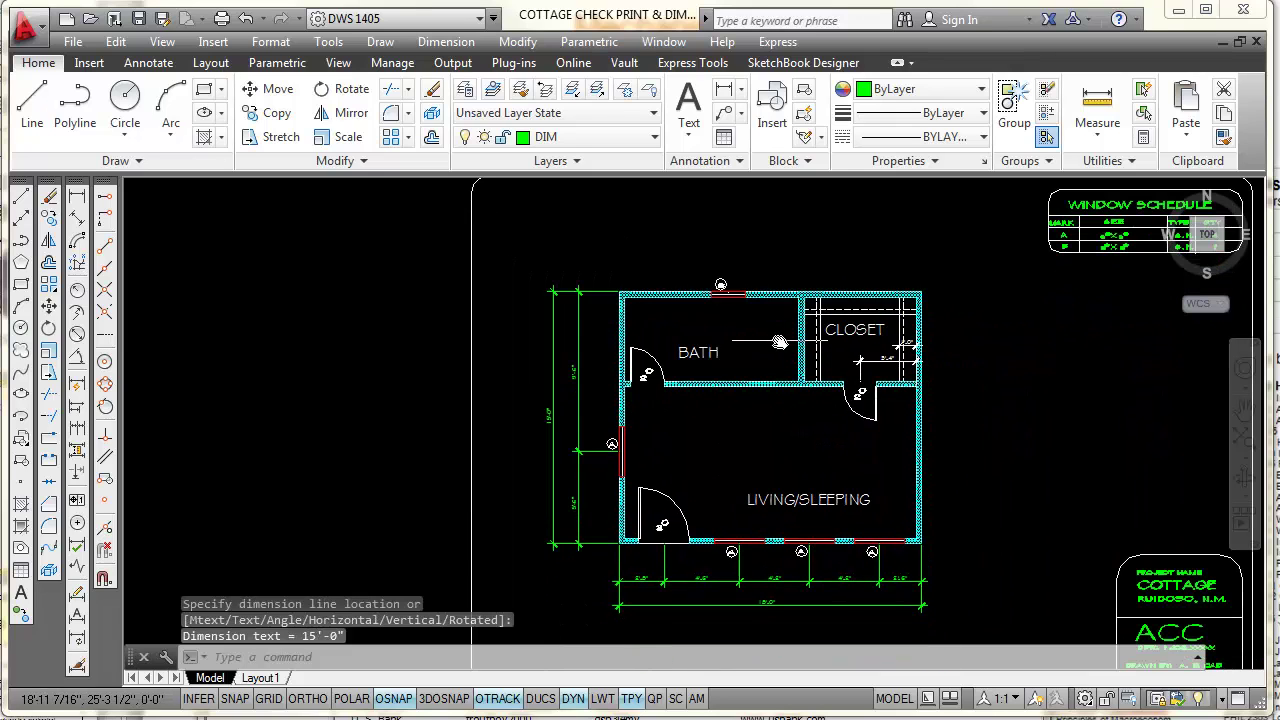
pyautogui.scroll(2, 808, 307)
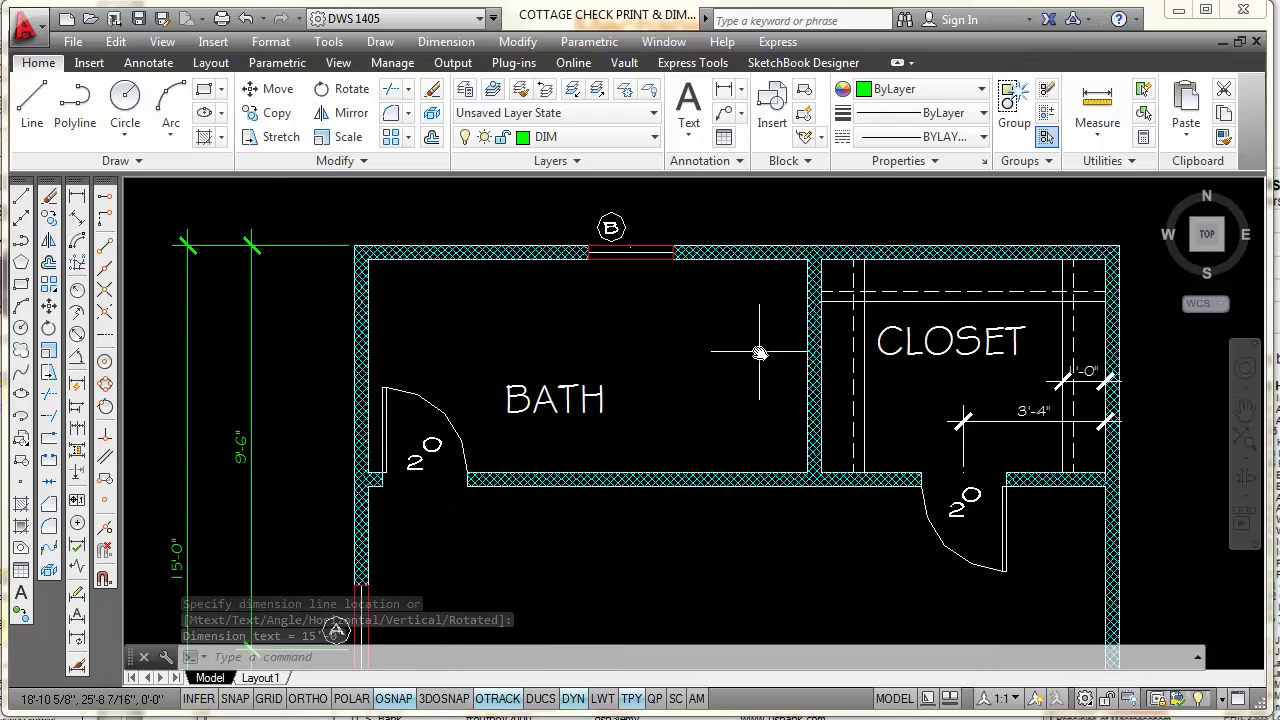
pyautogui.scroll(2, 757, 352)
pyautogui.moveTo(757, 352); pyautogui.dragTo(737, 519, button='middle')
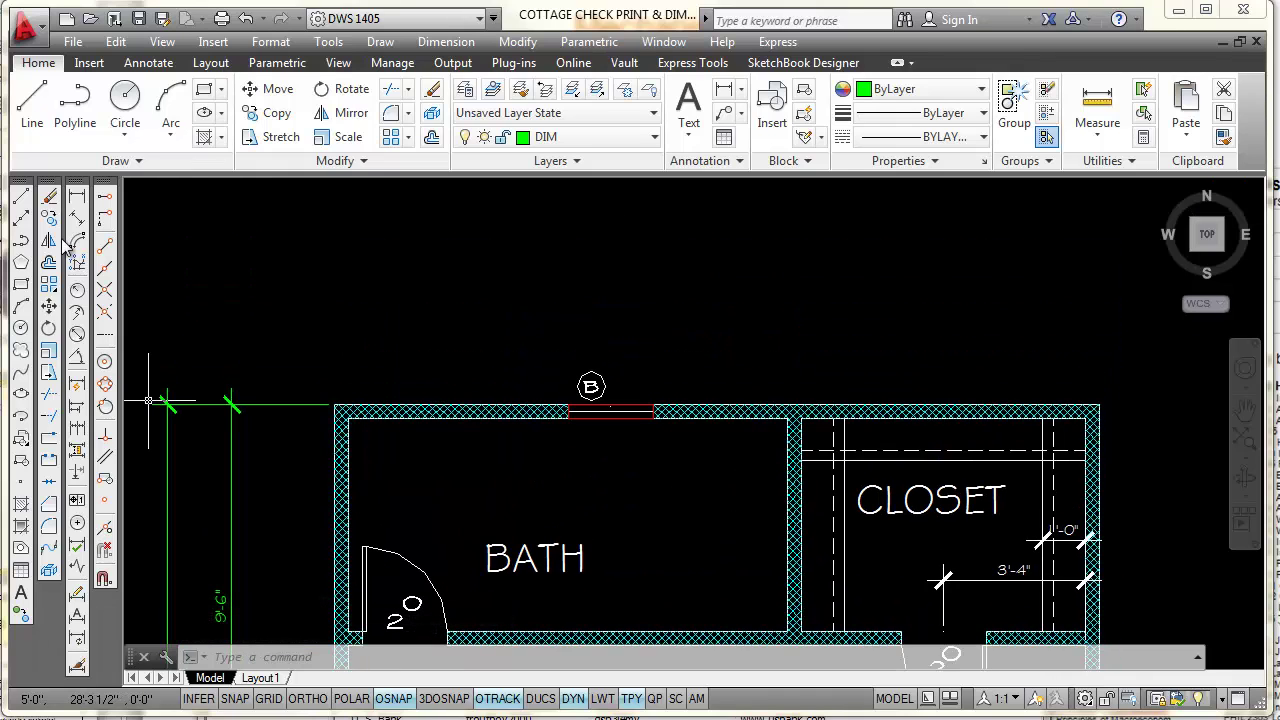
pyautogui.click(77, 213)
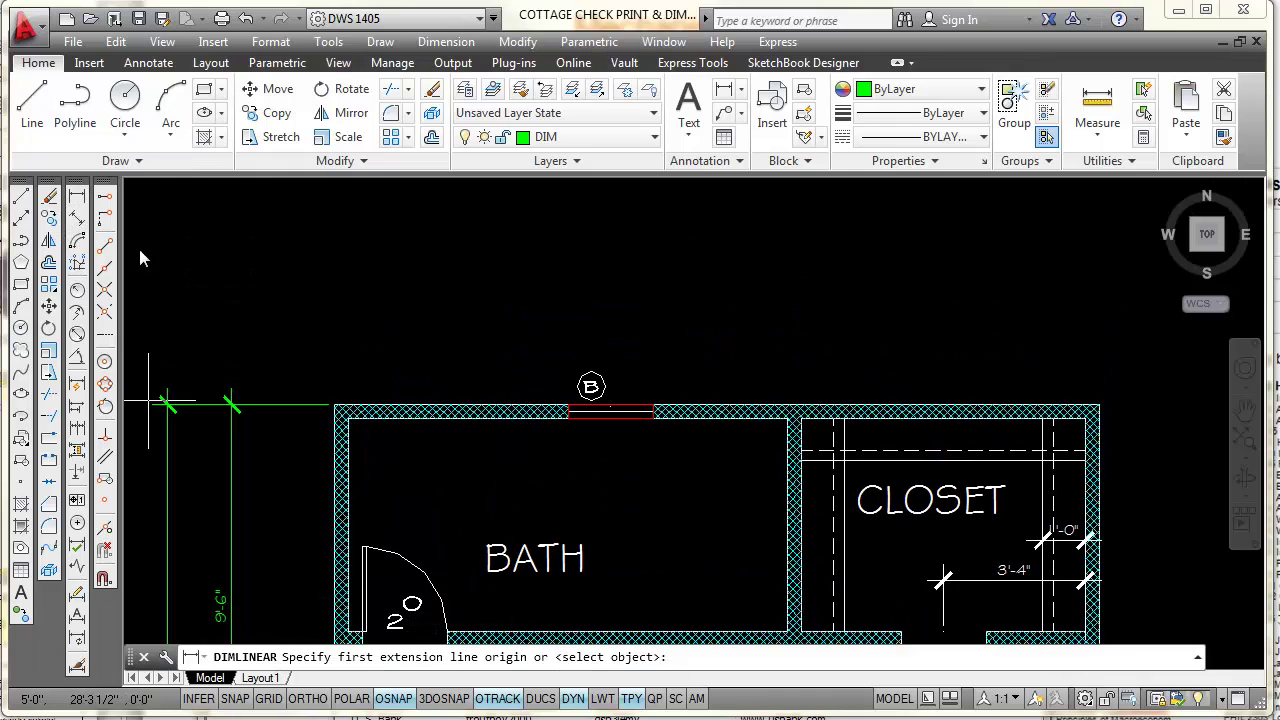
pyautogui.click(338, 410)
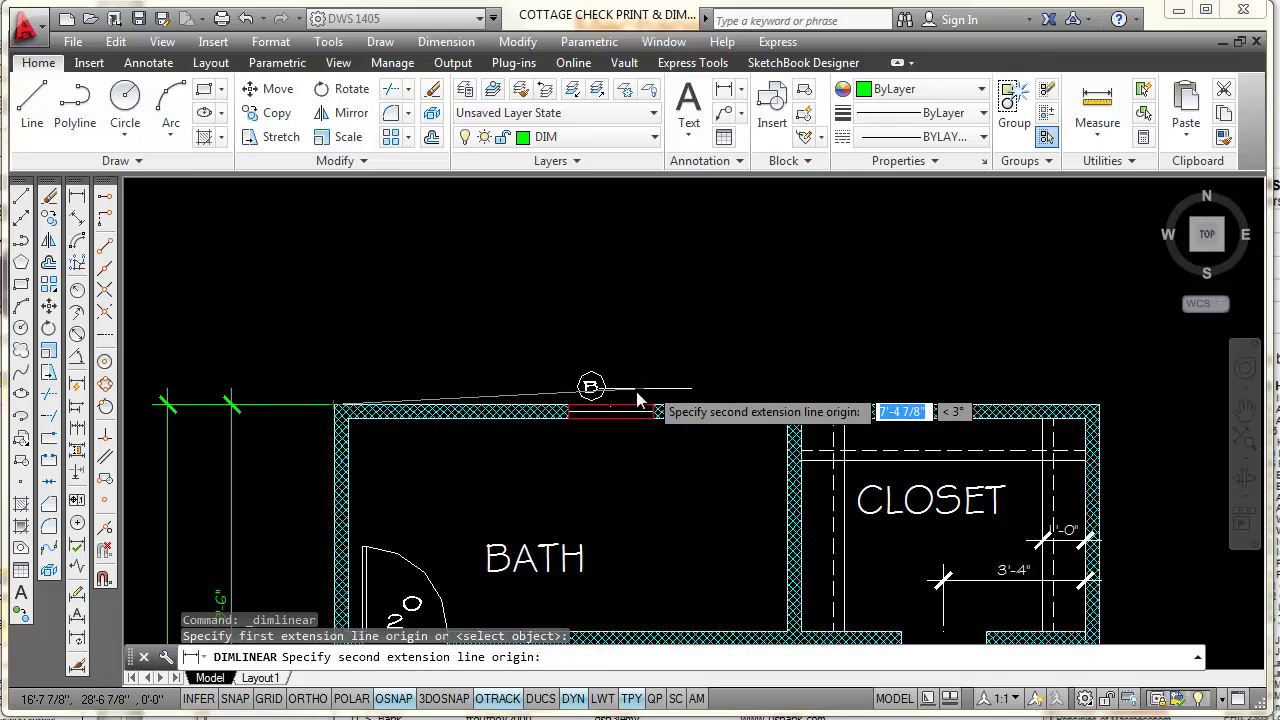
pyautogui.click(610, 411)
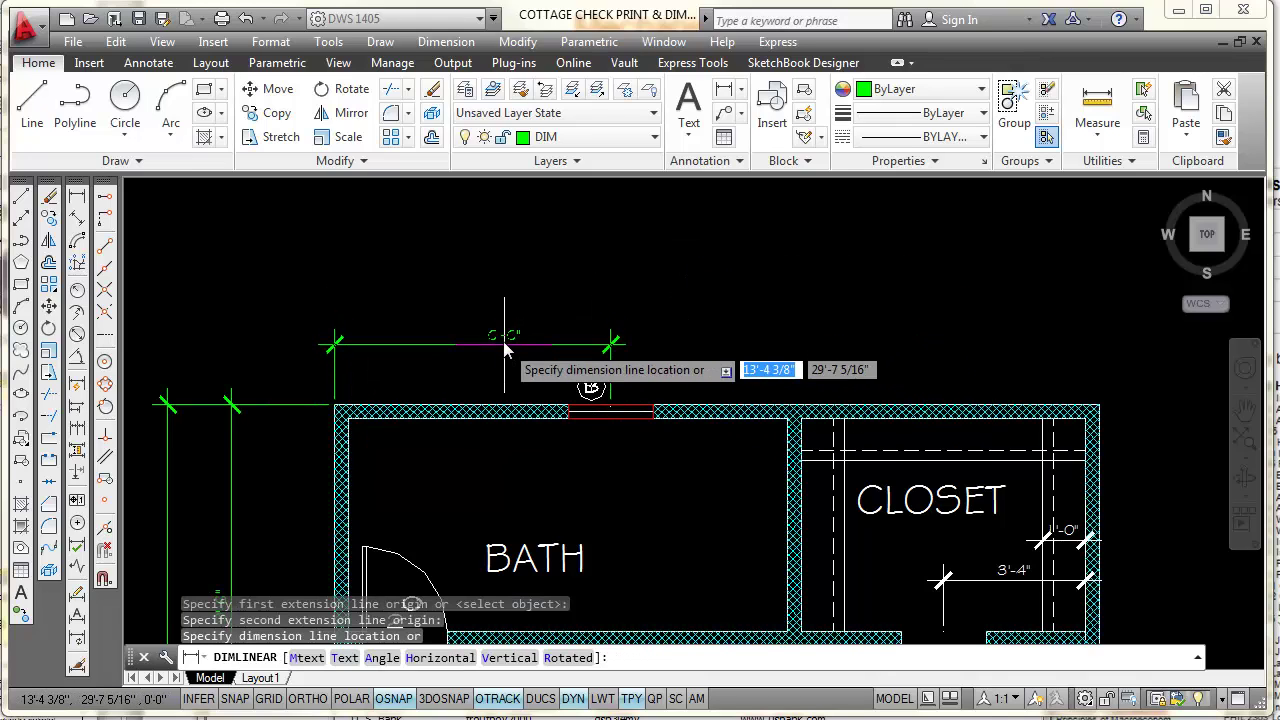
pyautogui.click(472, 299)
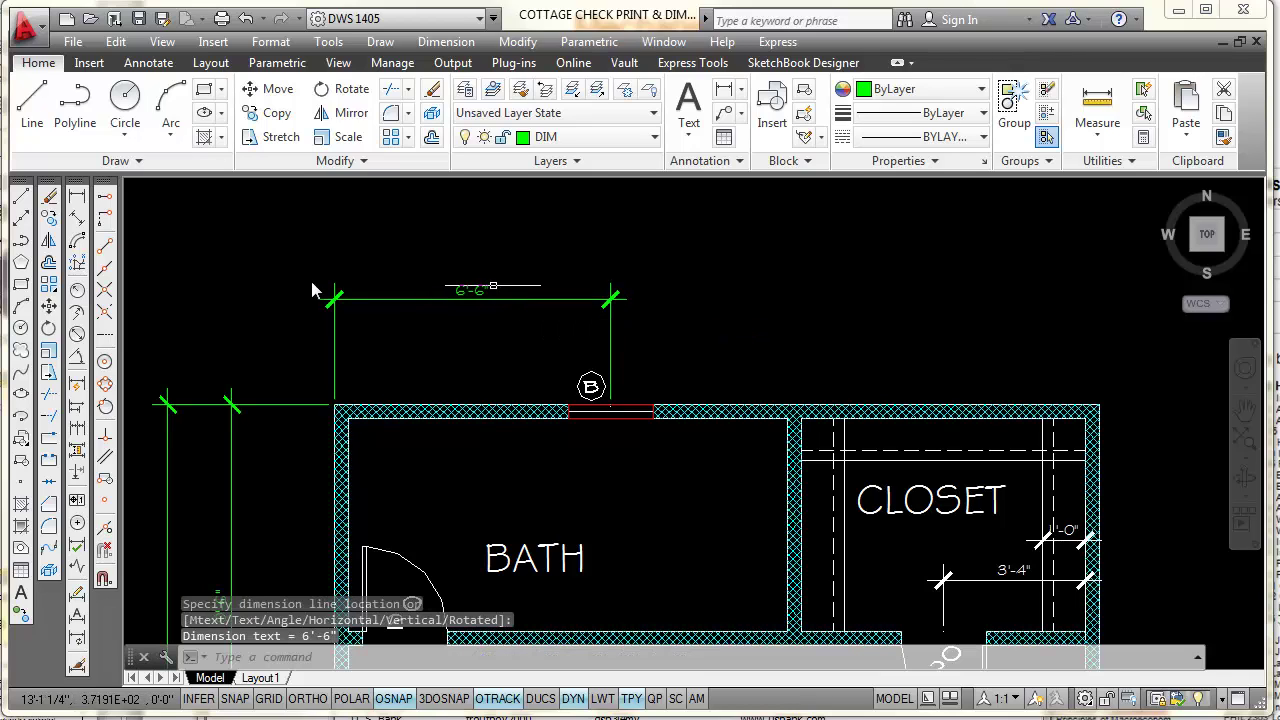
# Continue the top wall chain to the bath-side face of the bath/closet partition and the upper-right exterior corner
pyautogui.click(79, 429)
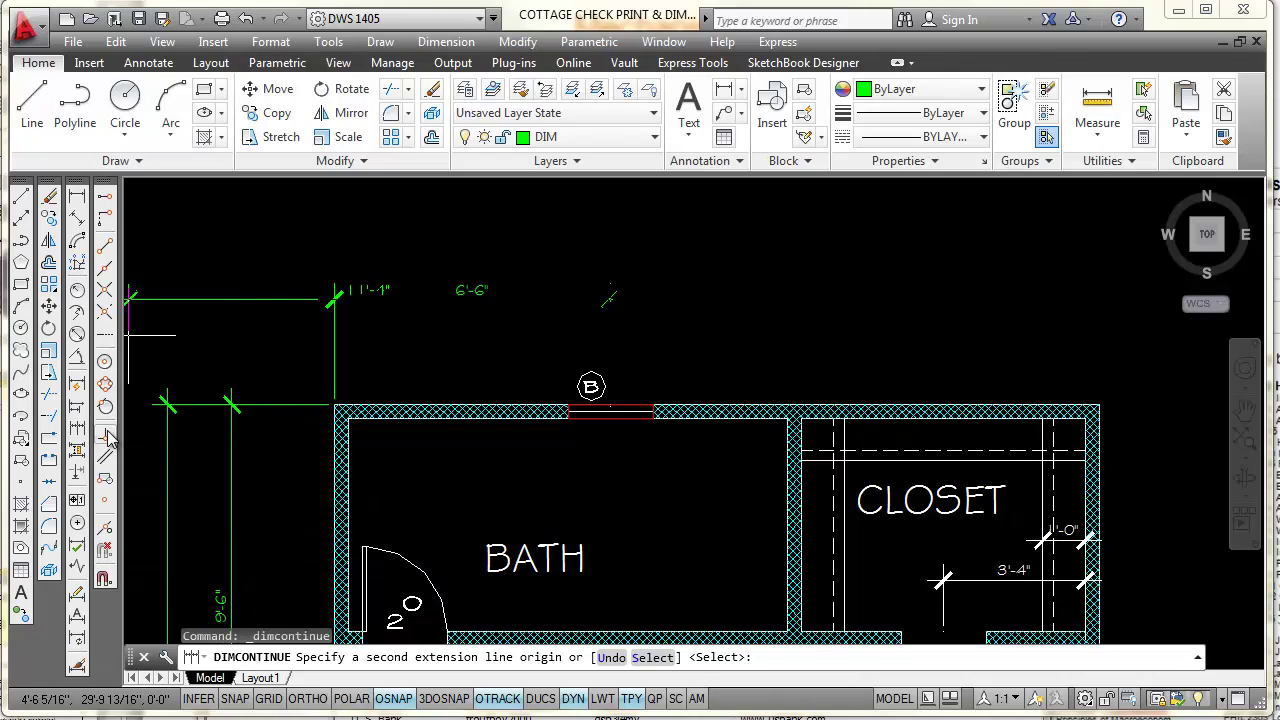
pyautogui.click(792, 428)
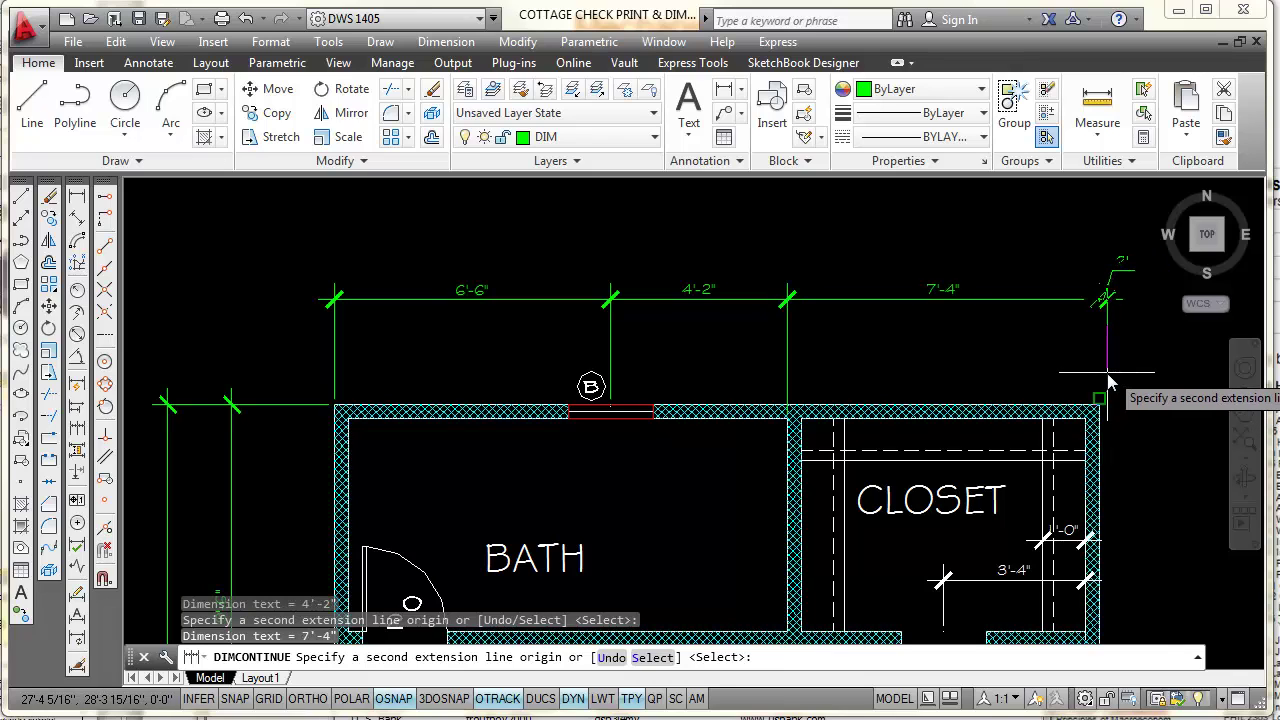
pyautogui.press('Escape')
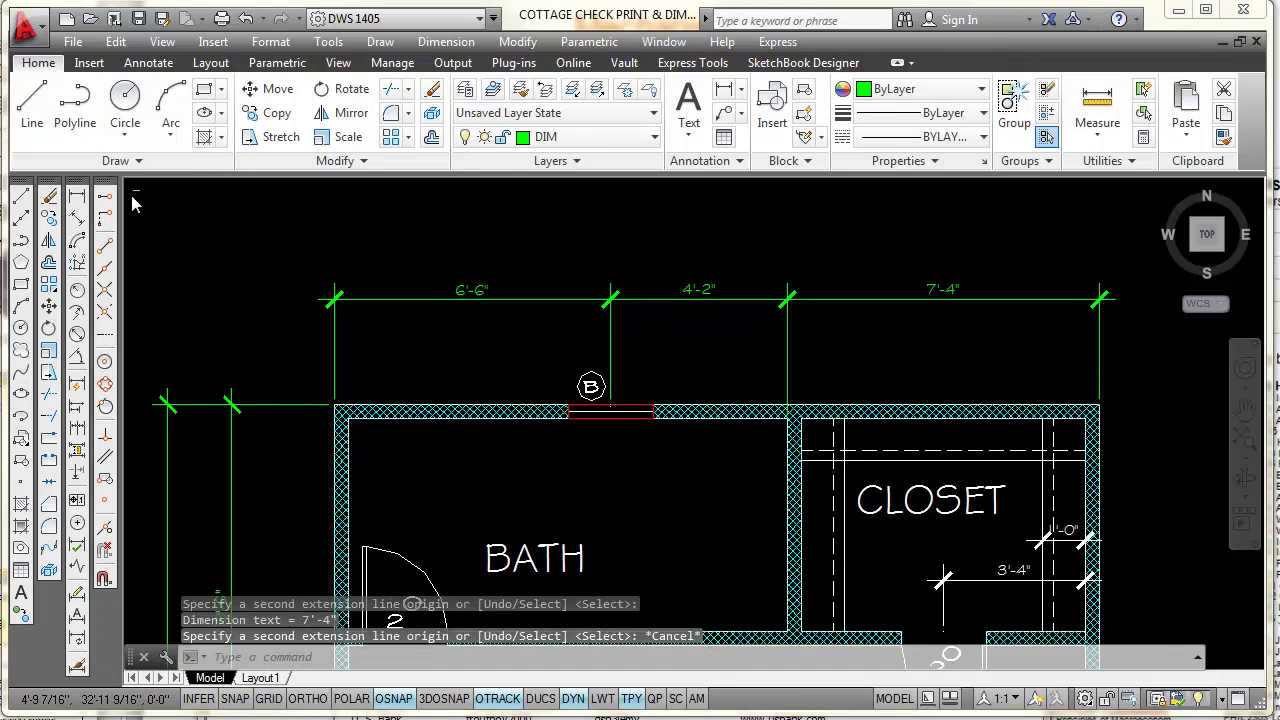
# Add an overall linear dimension above the top chain, spanning the full width of the top wall
pyautogui.click(78, 200)
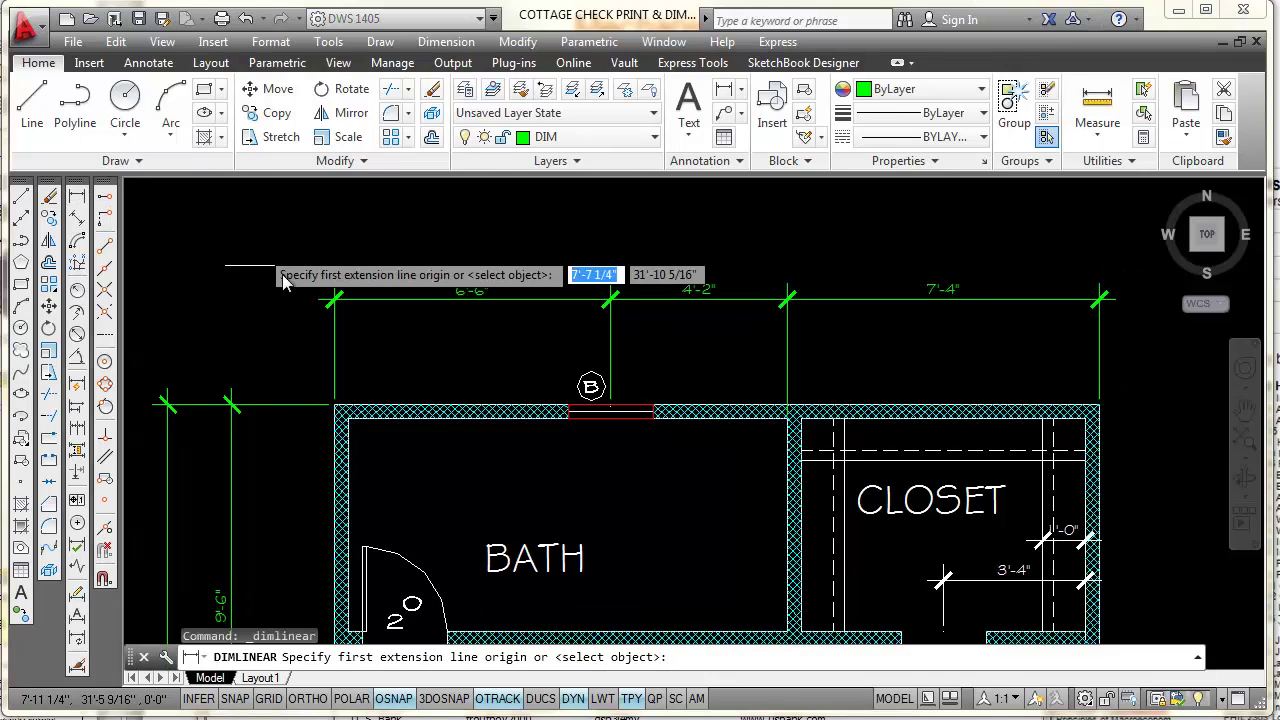
pyautogui.click(334, 299)
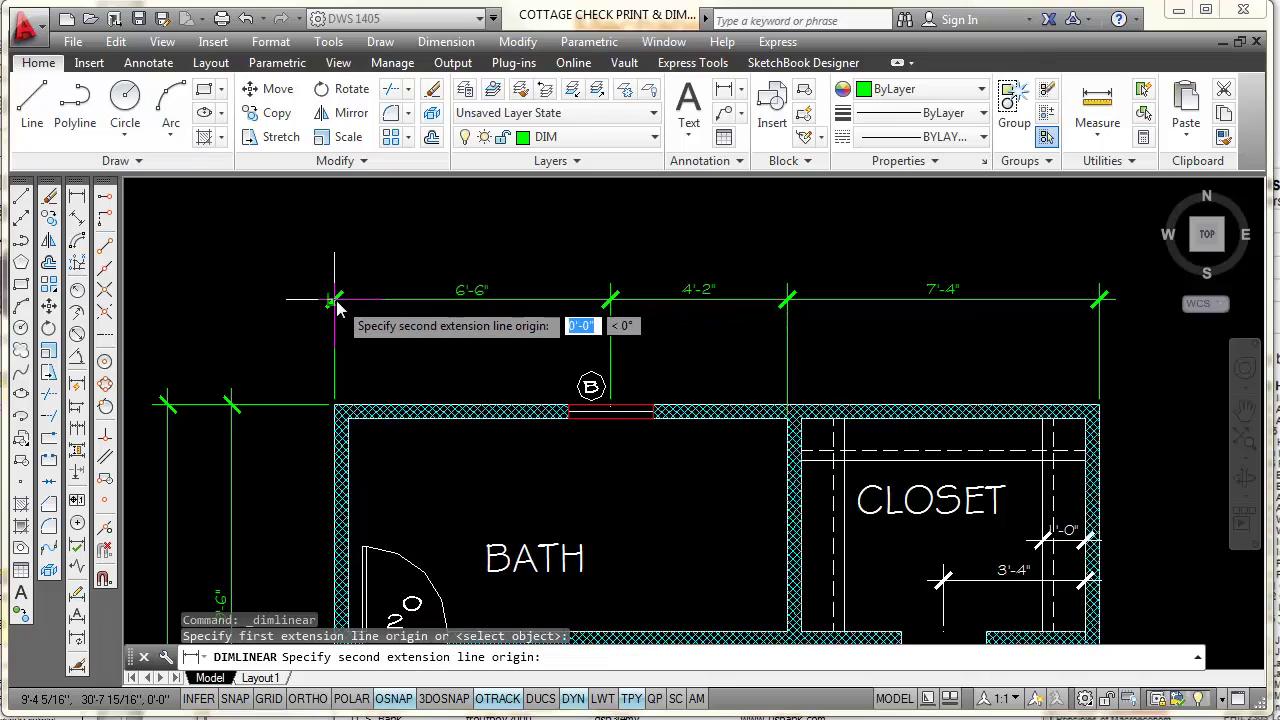
pyautogui.click(1103, 307)
pyautogui.moveTo(766, 230); pyautogui.dragTo(766, 283, button='middle')
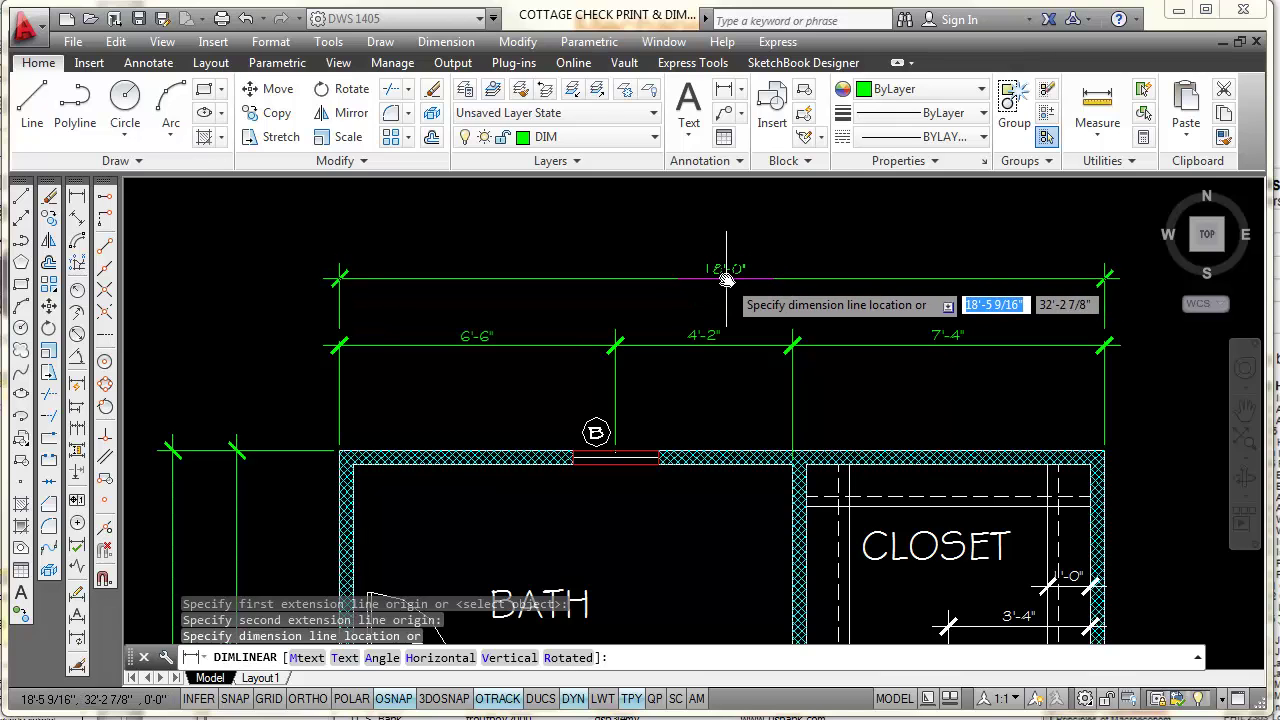
pyautogui.click(726, 279)
# Add a vertical linear dimension outside the right wall, from the lower-right exterior corner to the closet-side face of the horizontal partition
pyautogui.scroll(-2, 929, 409)
pyautogui.moveTo(929, 409); pyautogui.dragTo(905, 383, button='middle')
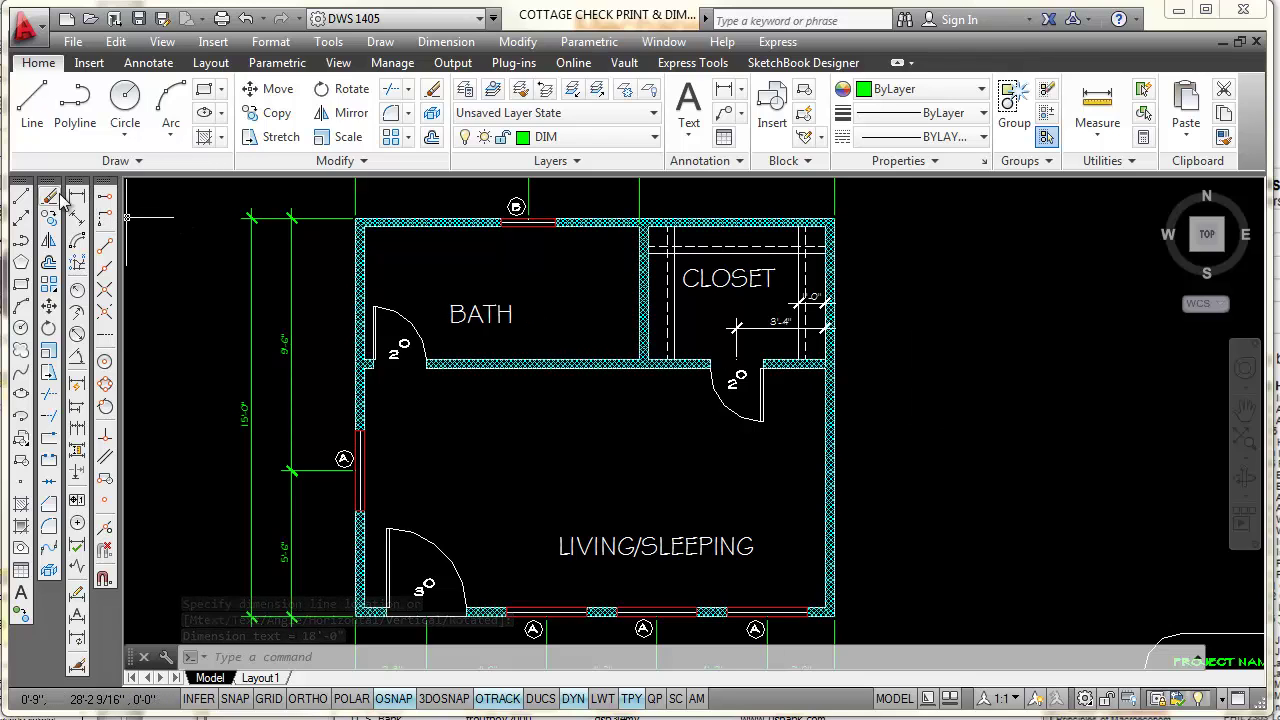
pyautogui.click(838, 625)
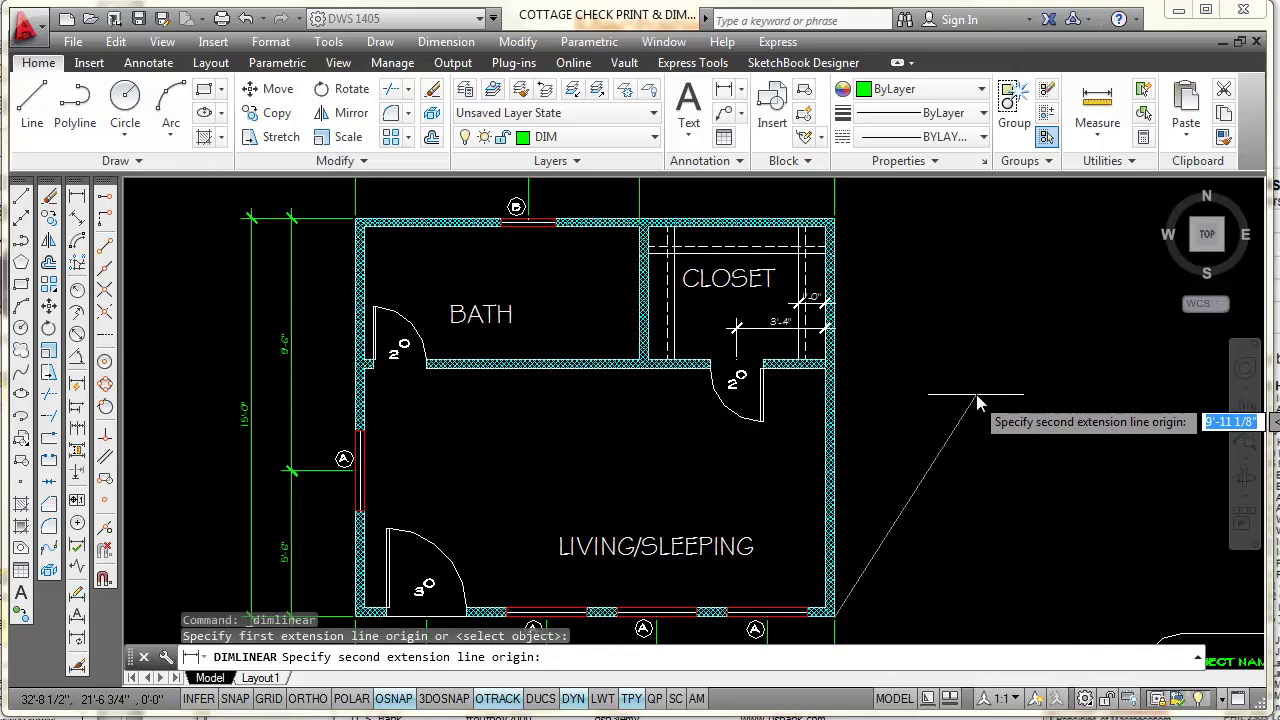
pyautogui.scroll(2, 829, 366)
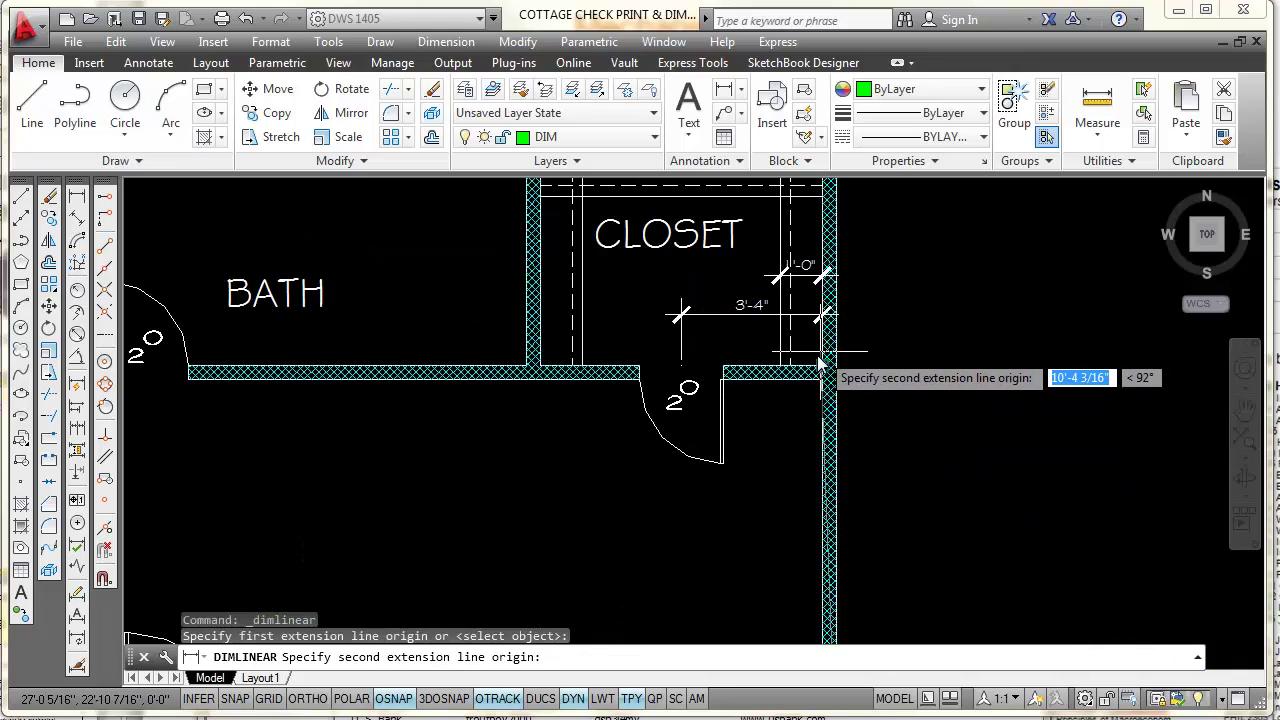
pyautogui.click(822, 372)
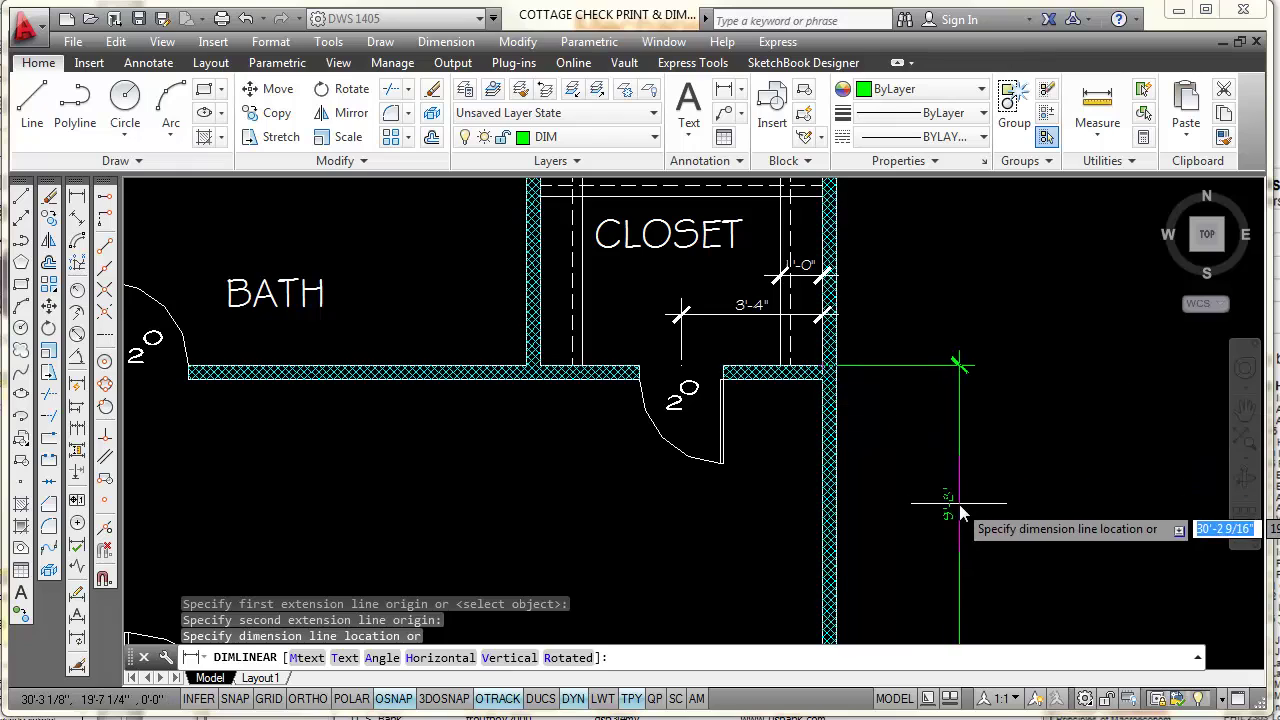
pyautogui.moveTo(946, 509); pyautogui.dragTo(938, 388, button='middle')
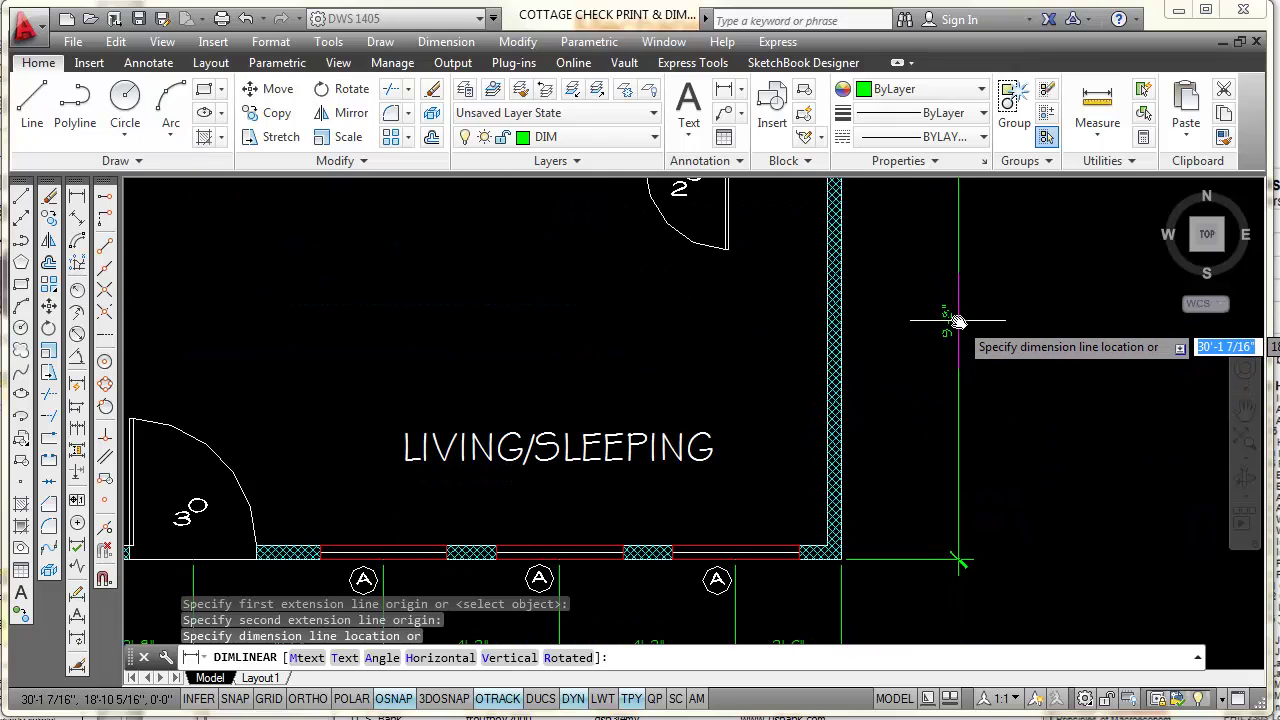
pyautogui.moveTo(958, 321)
pyautogui.mouseDown(button='middle')
pyautogui.moveTo(951, 274)
pyautogui.moveTo(940, 317)
pyautogui.mouseUp(button='middle')
pyautogui.click(927, 313)
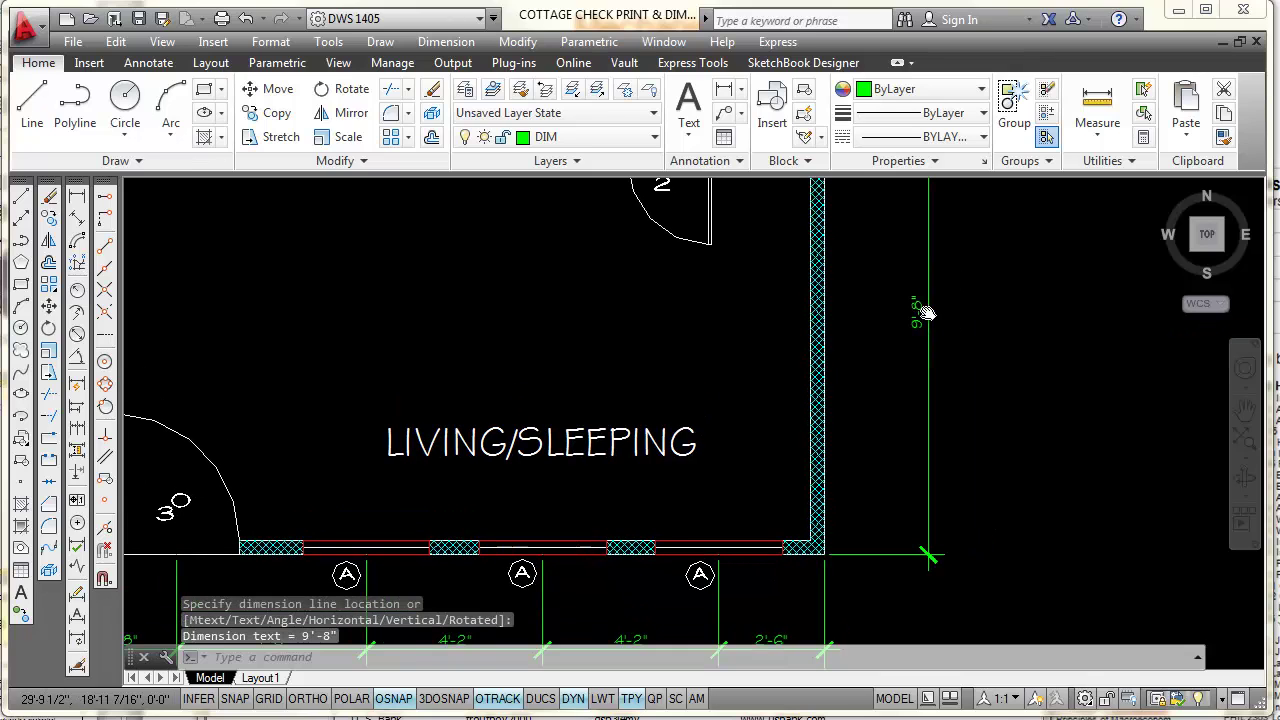
# Continue the right wall dimension chain up to the upper-right exterior corner
pyautogui.scroll(-1, 991, 296)
pyautogui.moveTo(991, 300); pyautogui.dragTo(966, 574, button='middle')
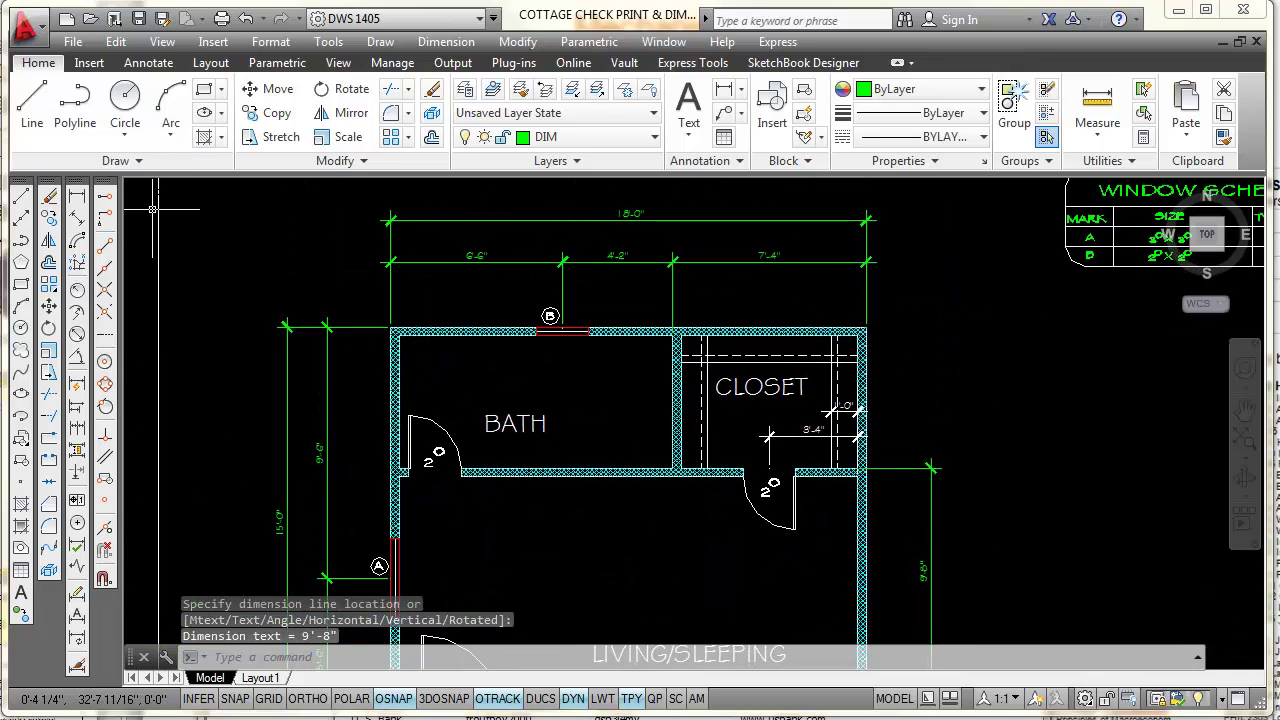
pyautogui.click(77, 428)
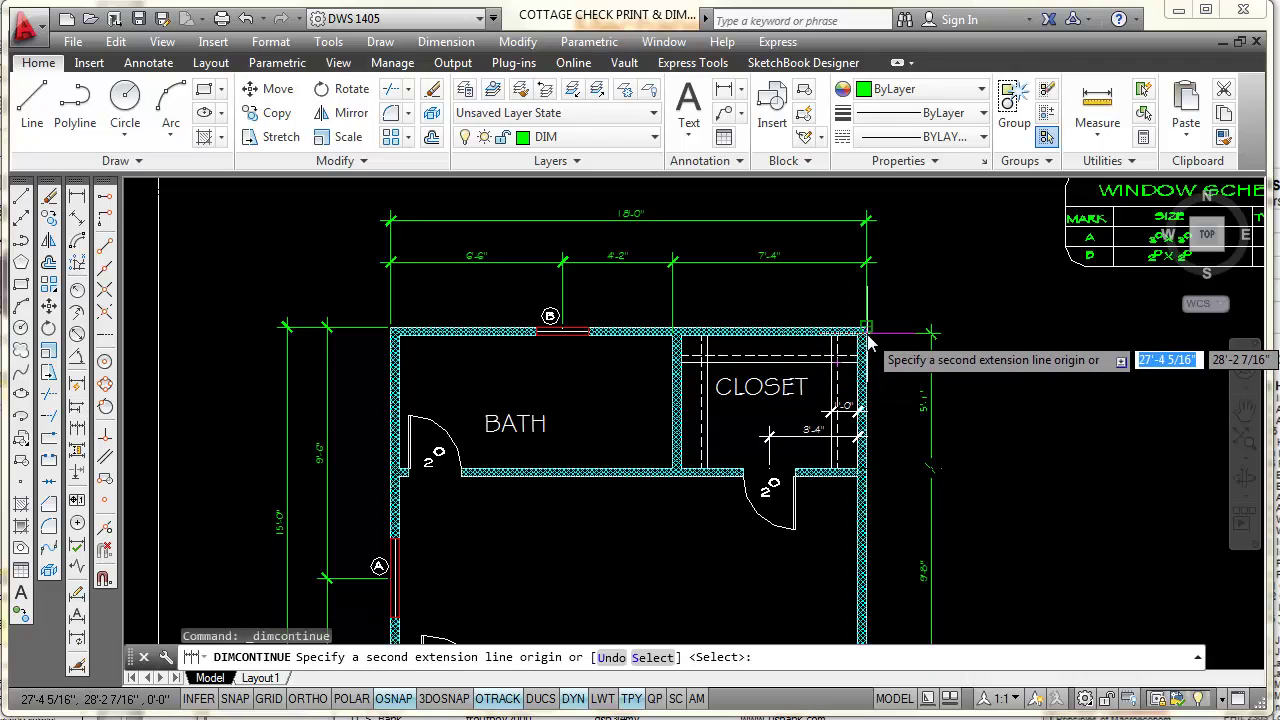
pyautogui.click(866, 346)
pyautogui.press('Escape')
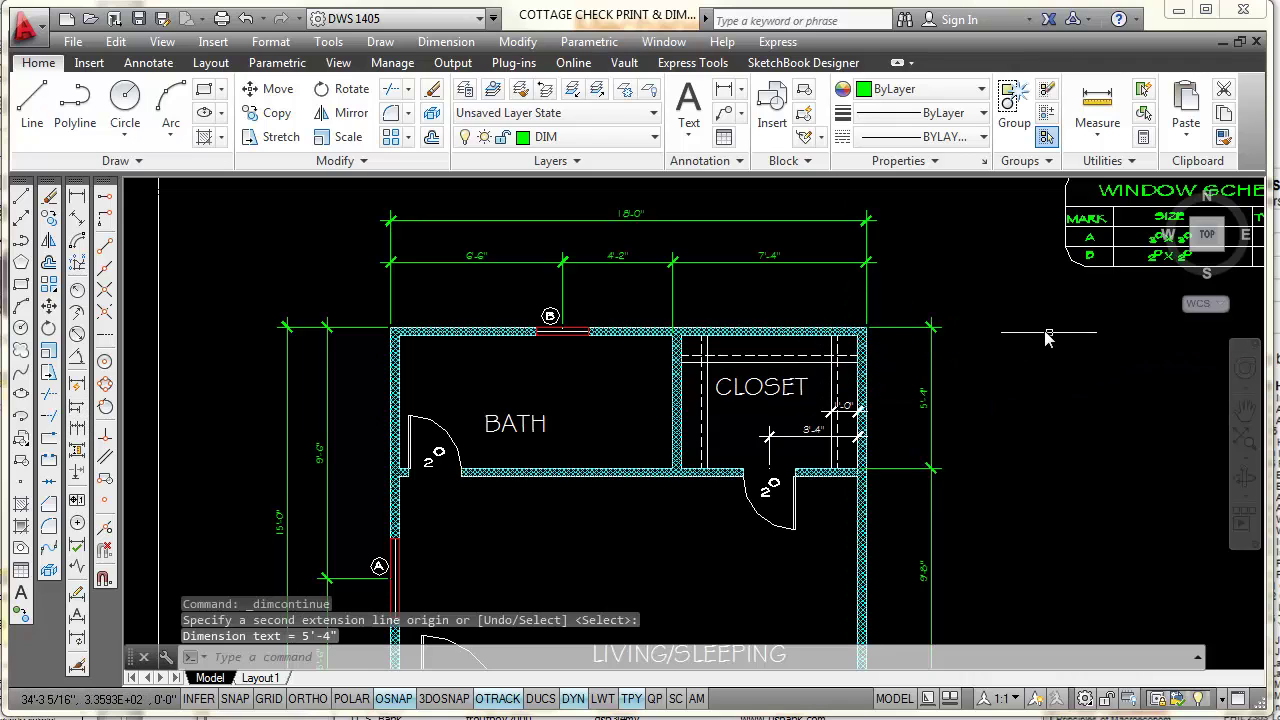
# Add an overall vertical linear dimension outside the right chain, spanning the full height of the right wall
pyautogui.scroll(-2, 1052, 418)
pyautogui.moveTo(1052, 418); pyautogui.dragTo(1010, 342, button='middle')
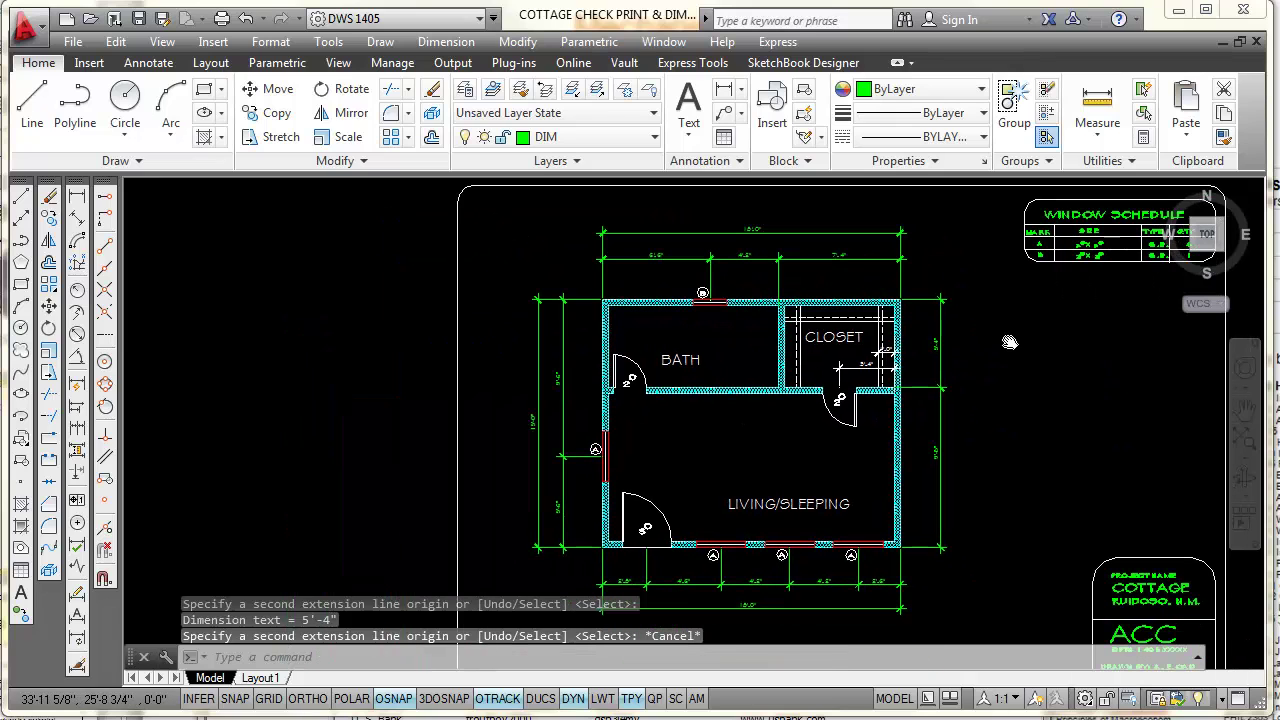
pyautogui.click(77, 200)
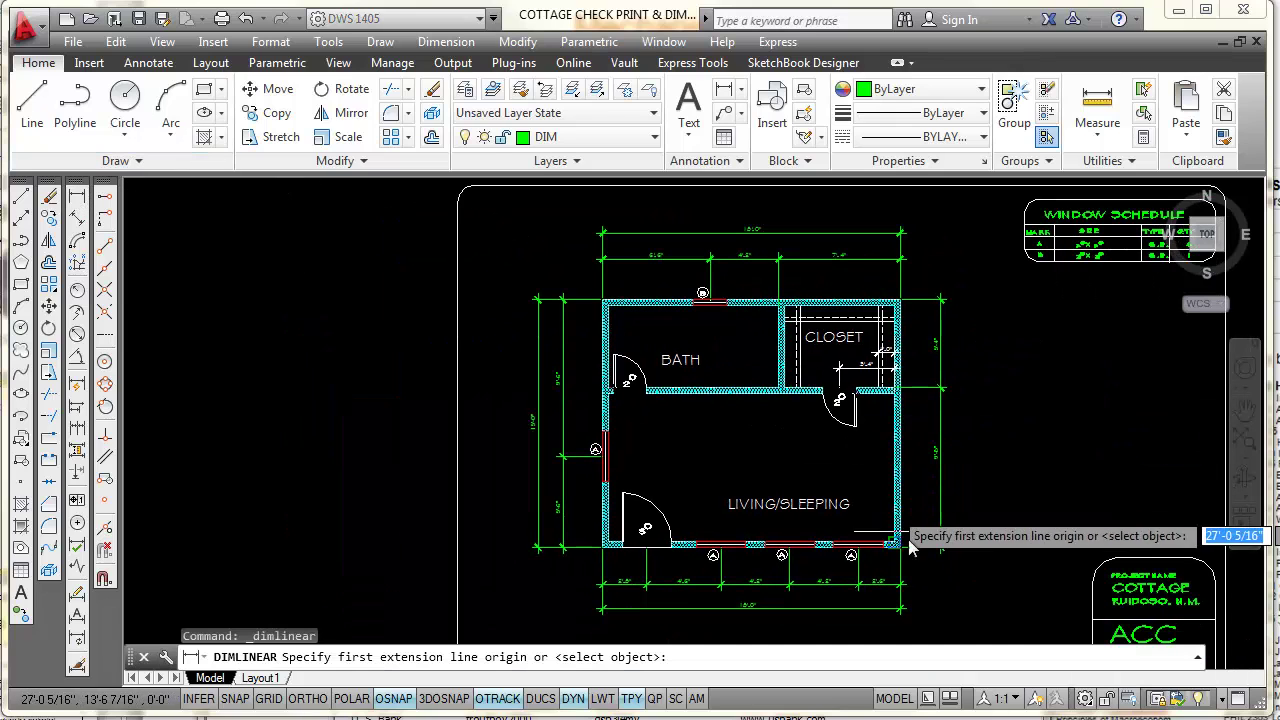
pyautogui.scroll(2, 948, 555)
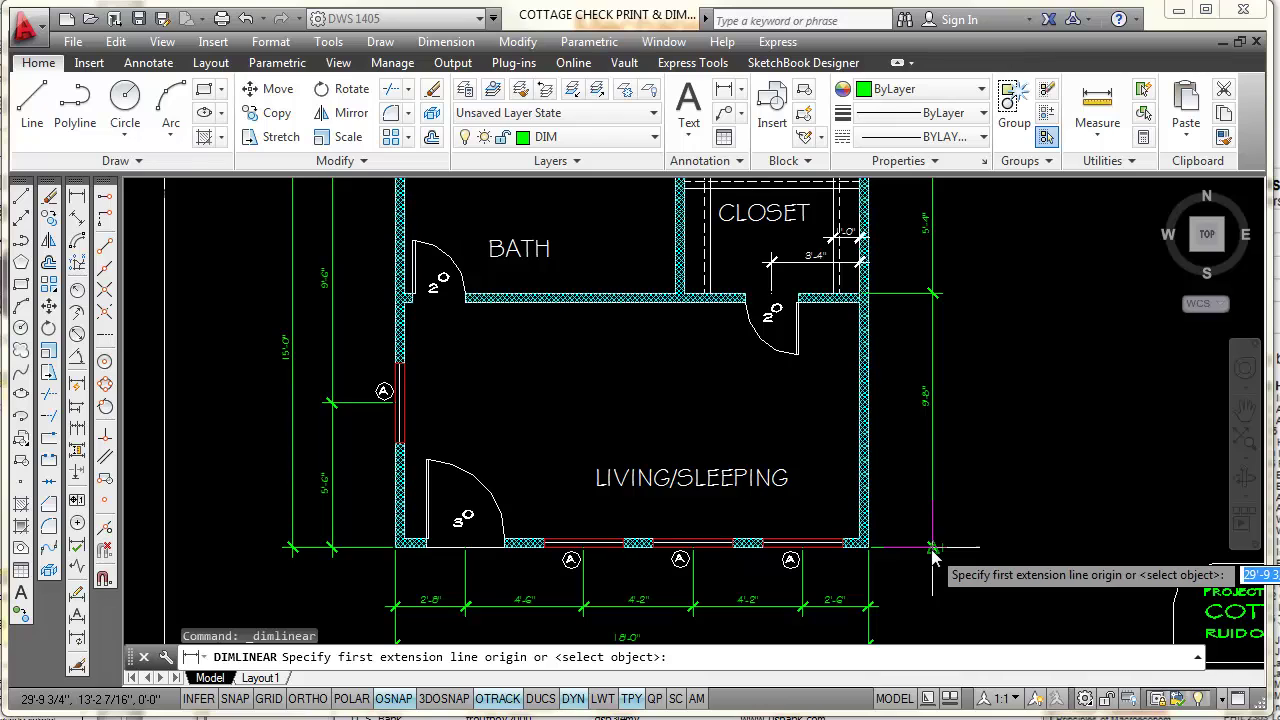
pyautogui.click(932, 548)
pyautogui.moveTo(1006, 414)
pyautogui.mouseDown(button='middle')
pyautogui.moveTo(1006, 523)
pyautogui.moveTo(1014, 443)
pyautogui.mouseUp(button='middle')
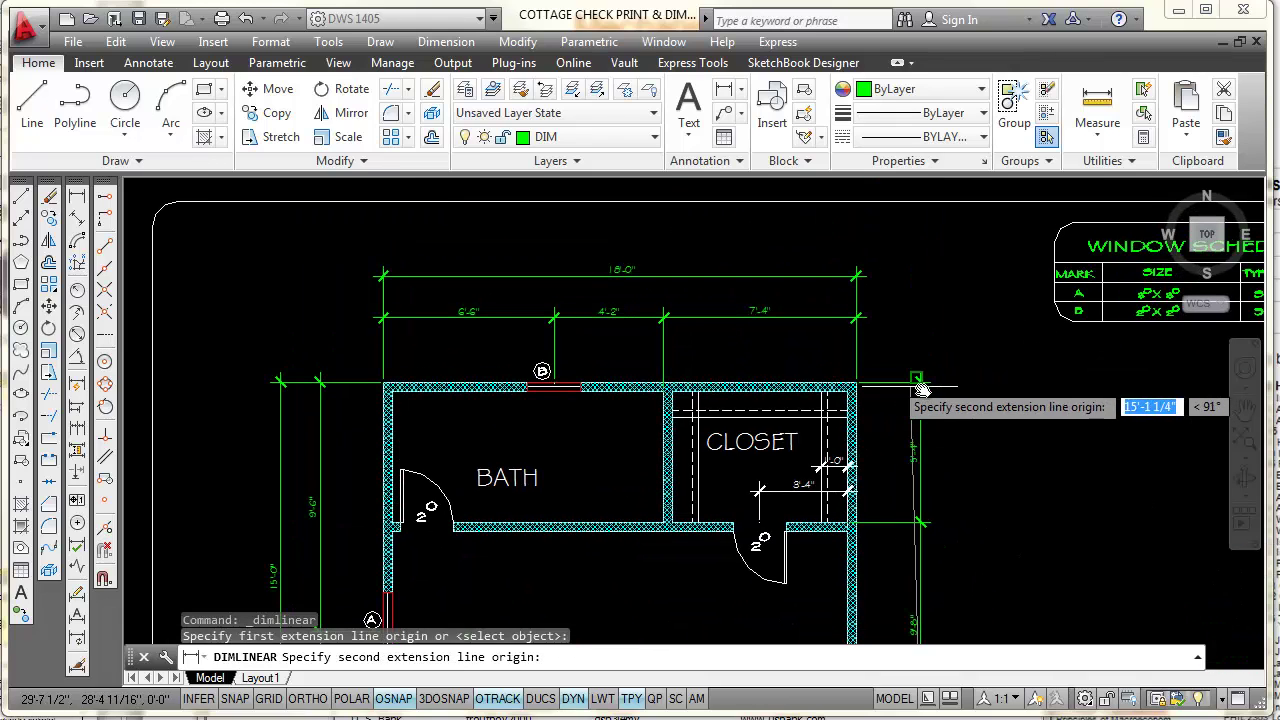
pyautogui.click(920, 384)
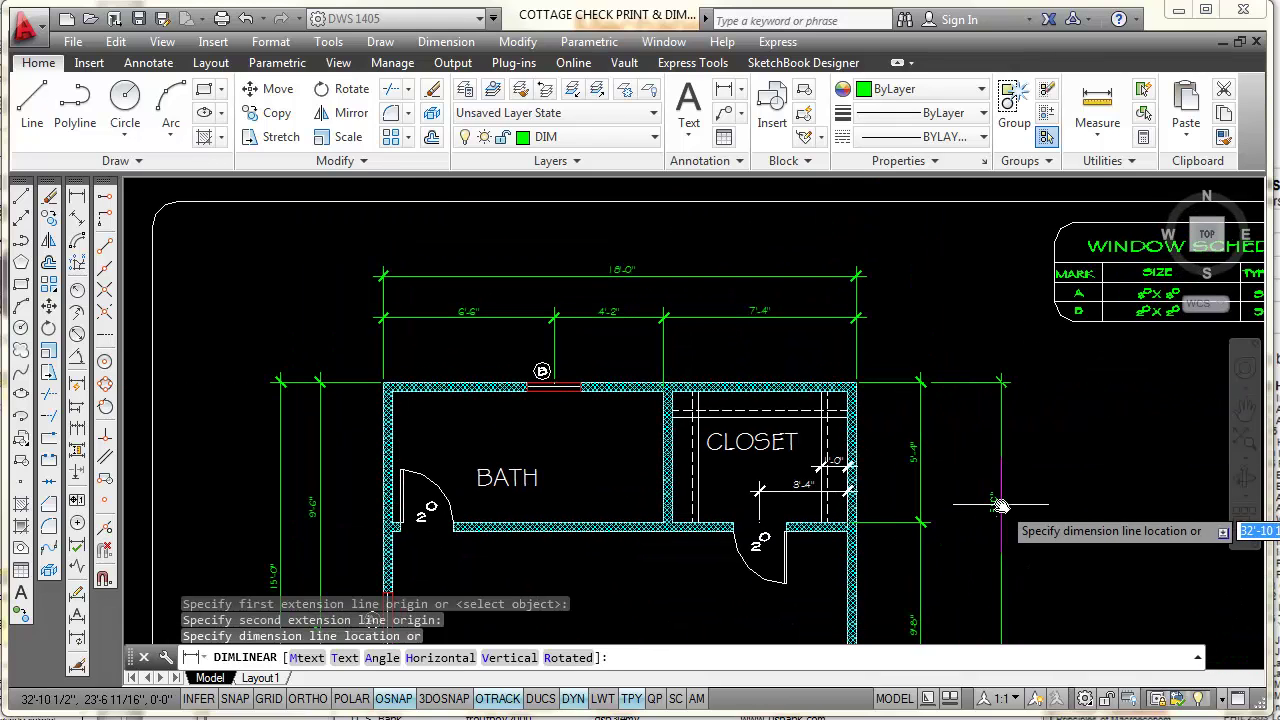
pyautogui.moveTo(970, 593)
pyautogui.mouseDown(button='middle')
pyautogui.moveTo(954, 350)
pyautogui.moveTo(950, 421)
pyautogui.mouseUp(button='middle')
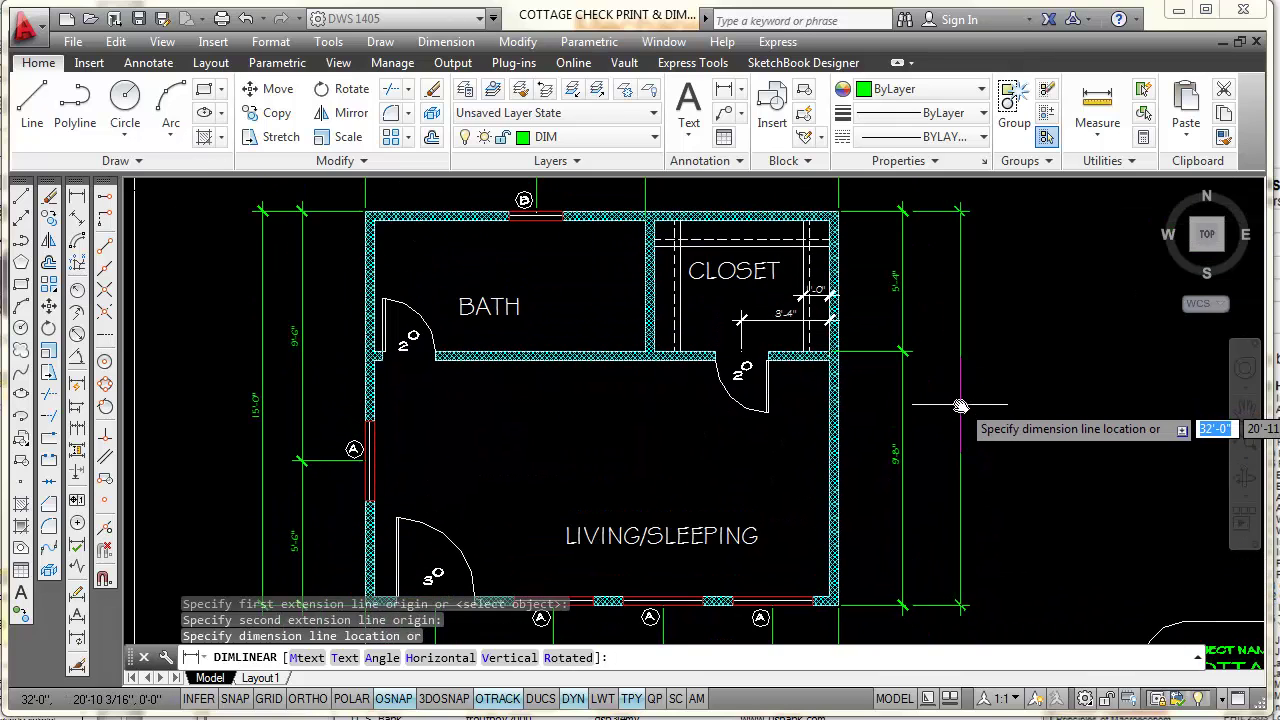
pyautogui.click(948, 408)
pyautogui.scroll(-2, 1046, 406)
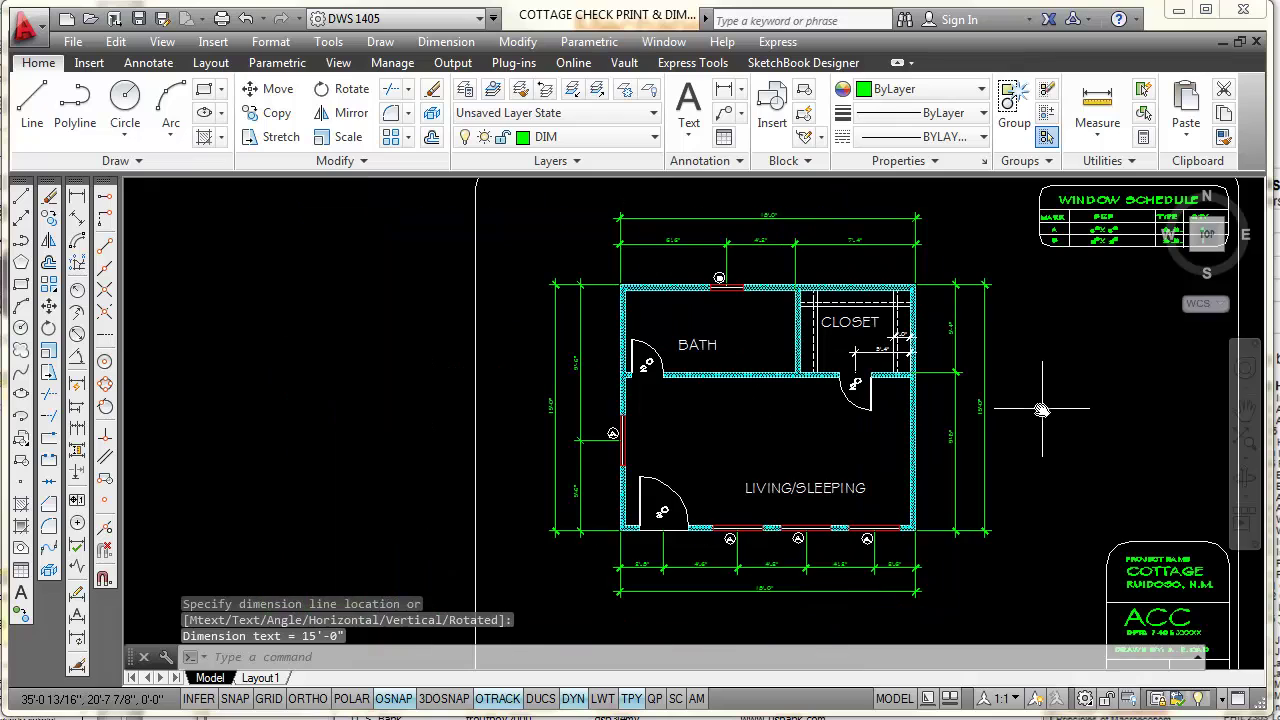
pyautogui.moveTo(1032, 406); pyautogui.dragTo(1014, 388, button='middle')
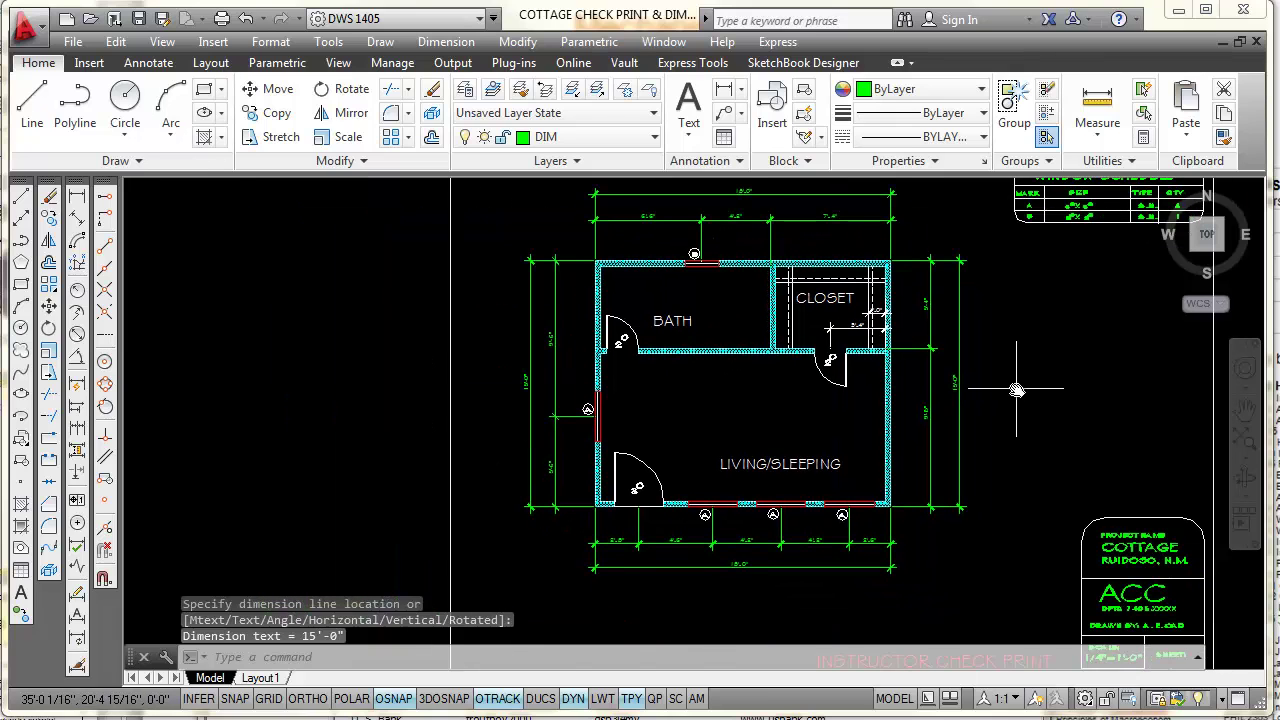
# Erase the white 3'-4" closet dimension and redraw it from the right wall's inner face to the midpoint between the closet door opening's jambs
pyautogui.scroll(2, 1016, 390)
pyautogui.scroll(-2, 1016, 384)
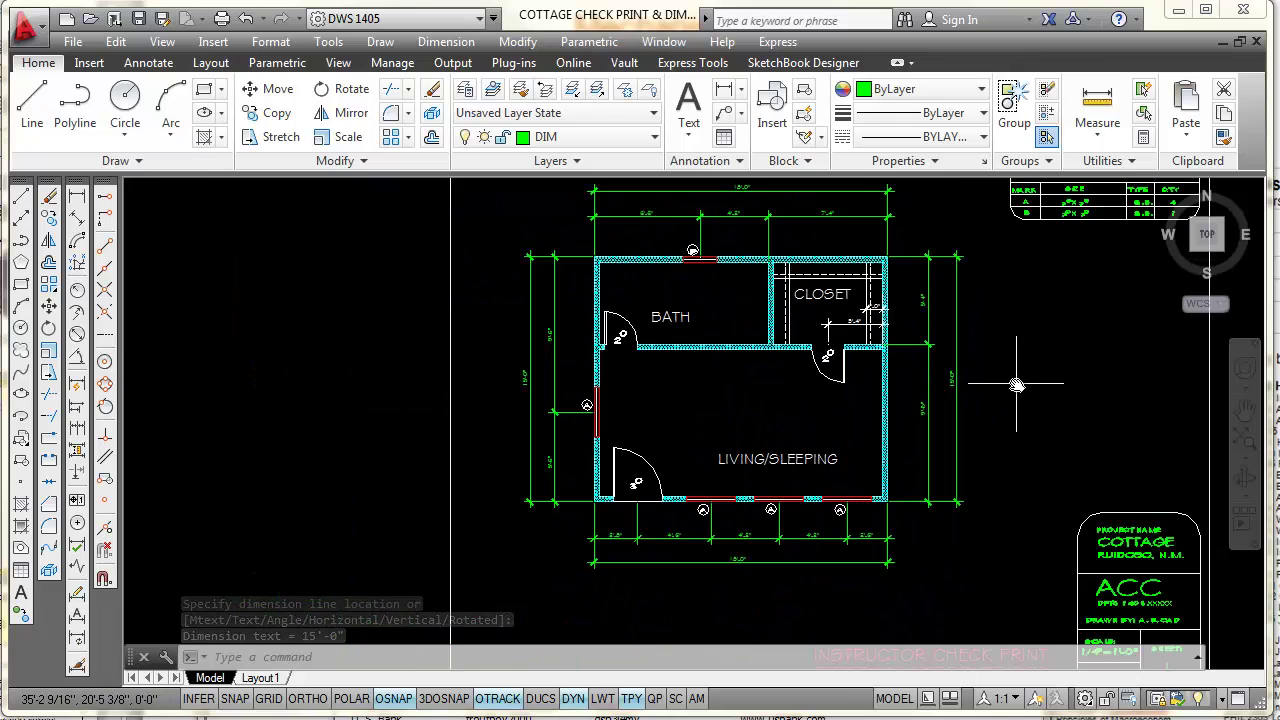
pyautogui.scroll(2, 1016, 388)
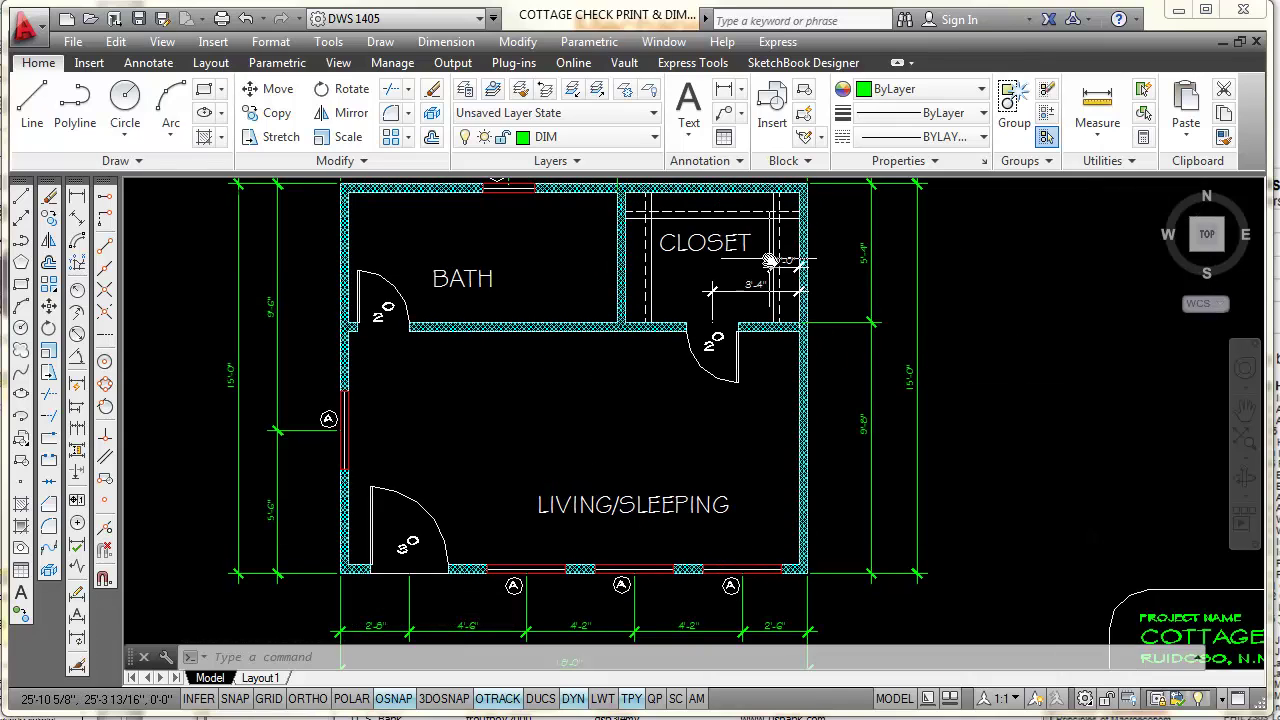
pyautogui.scroll(3, 775, 265)
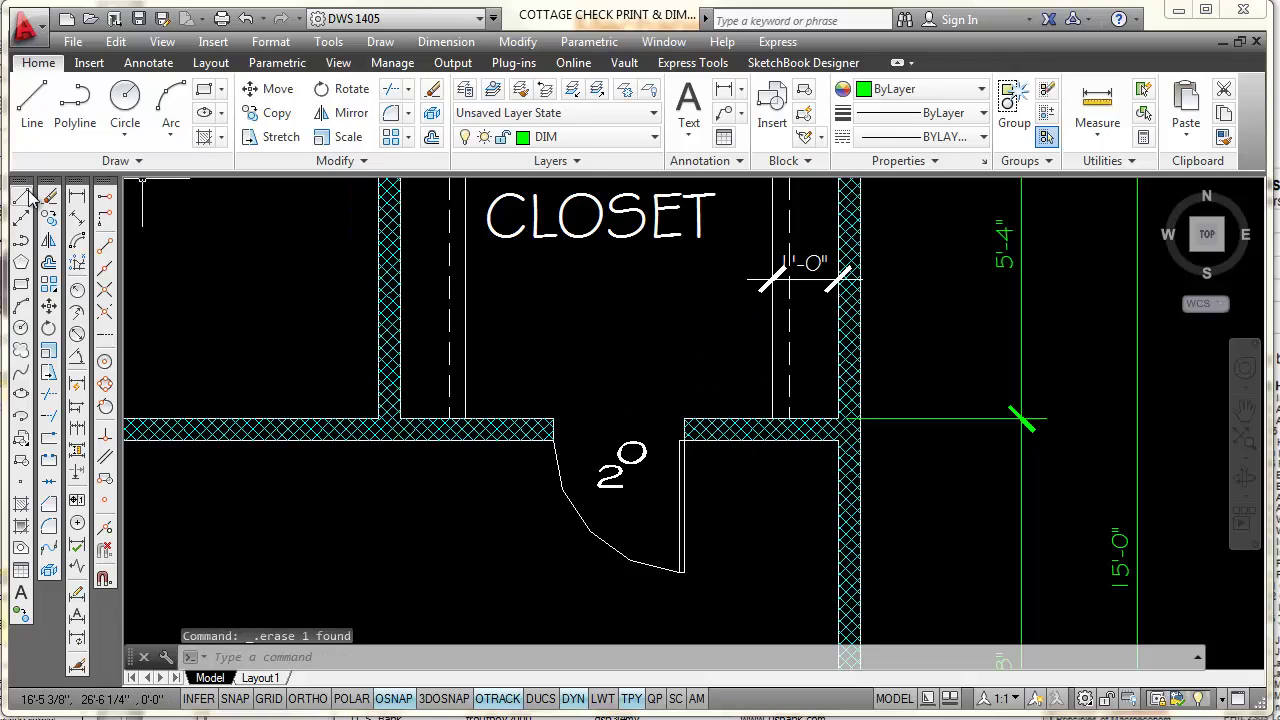
pyautogui.click(77, 199)
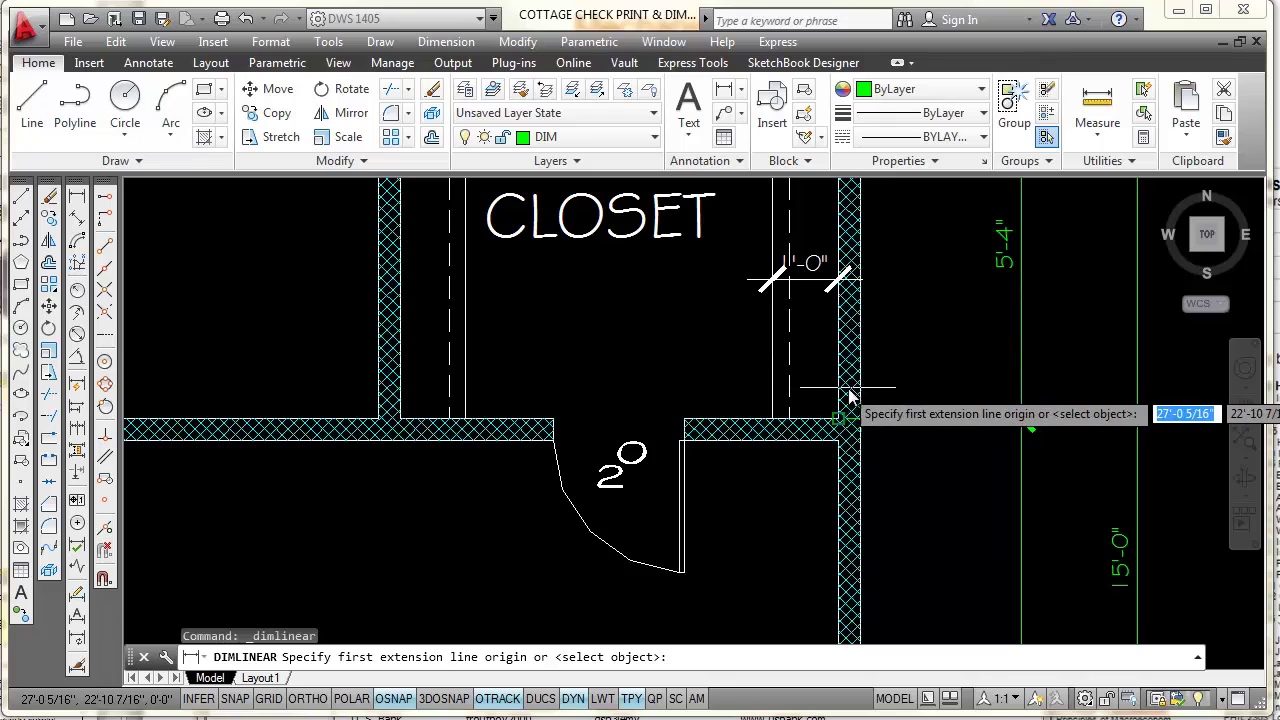
pyautogui.click(835, 427)
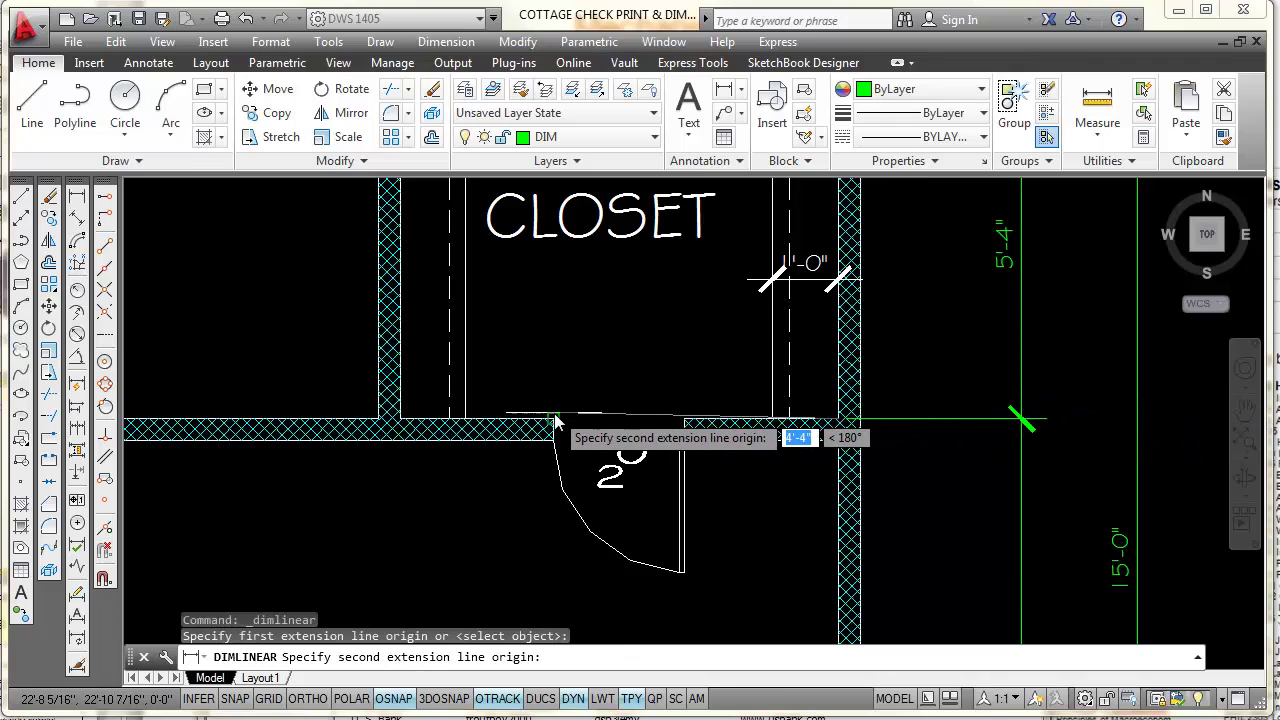
pyautogui.keyDown('shift'); pyautogui.rightClick(630, 388); pyautogui.keyUp('shift')
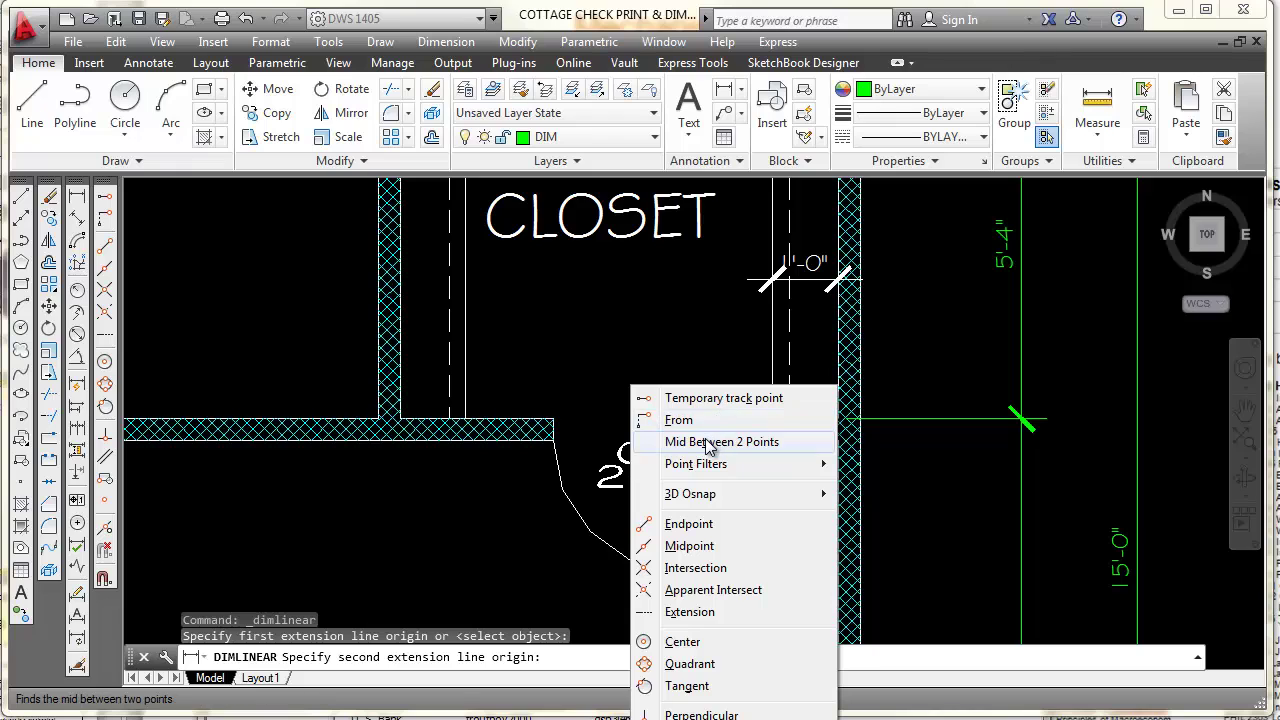
pyautogui.click(706, 442)
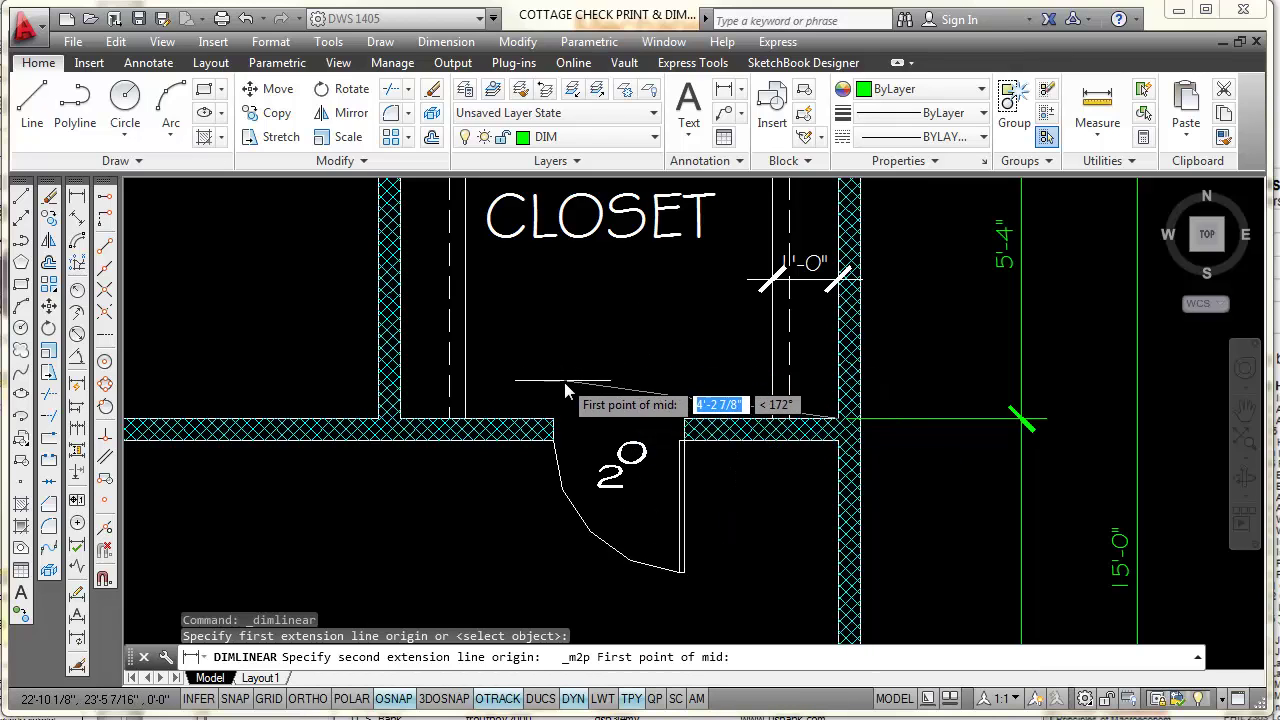
pyautogui.click(558, 415)
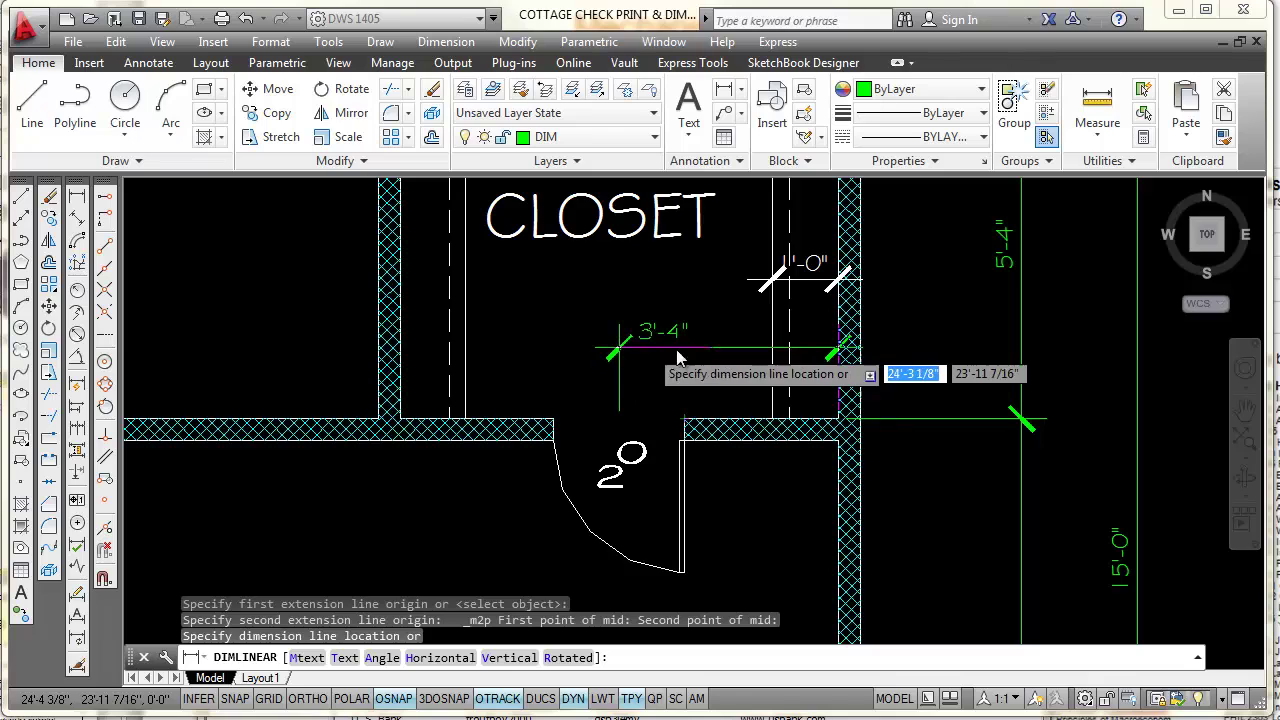
pyautogui.click(725, 365)
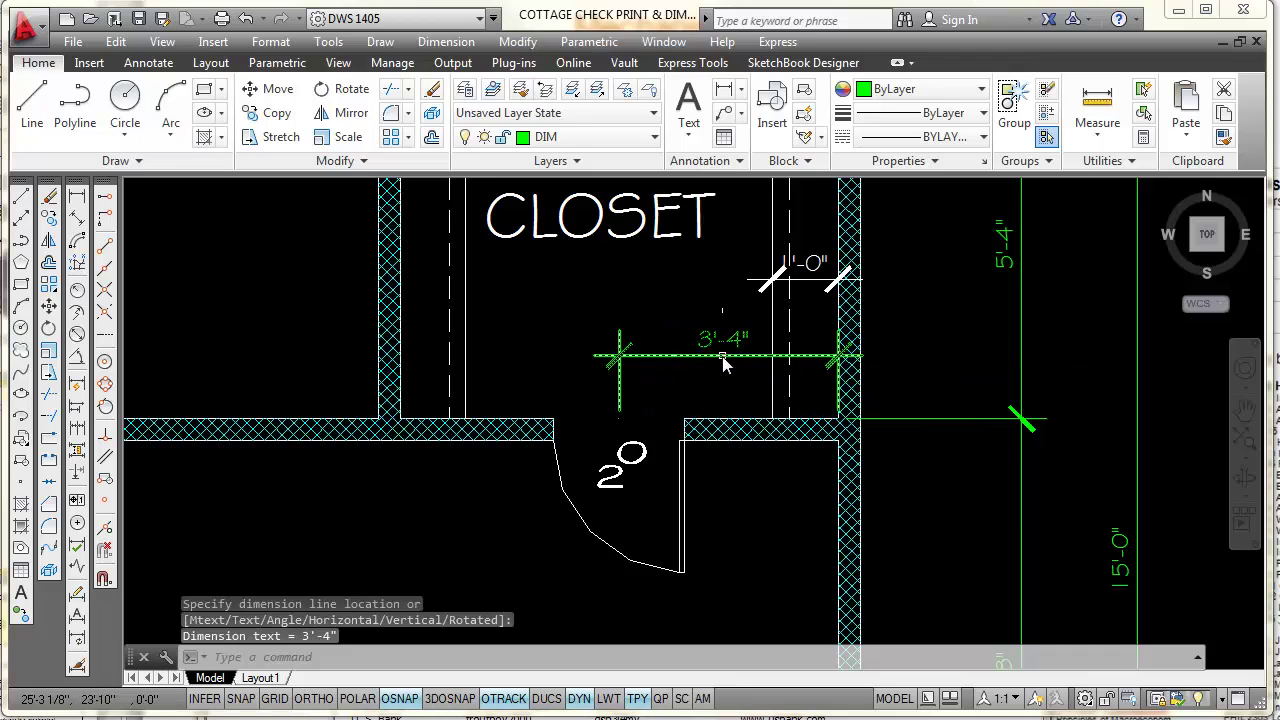
pyautogui.press('Escape')
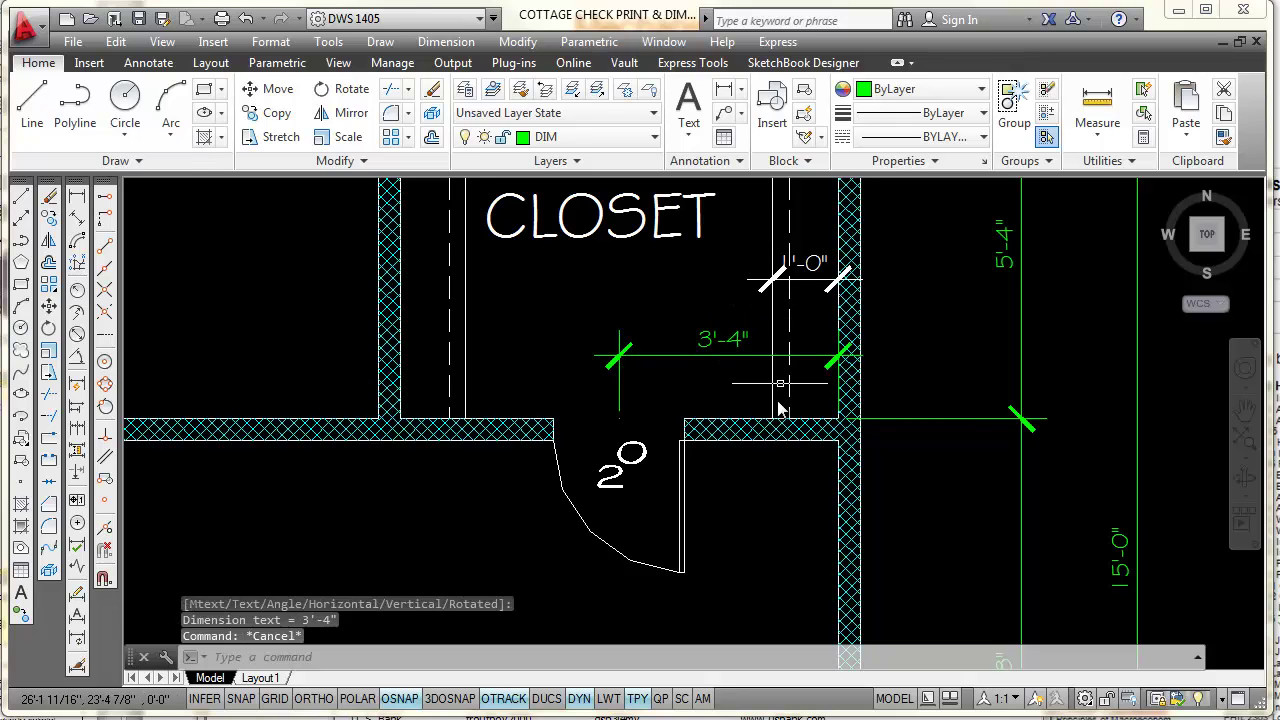
pyautogui.scroll(4, 745, 360)
pyautogui.click(758, 350)
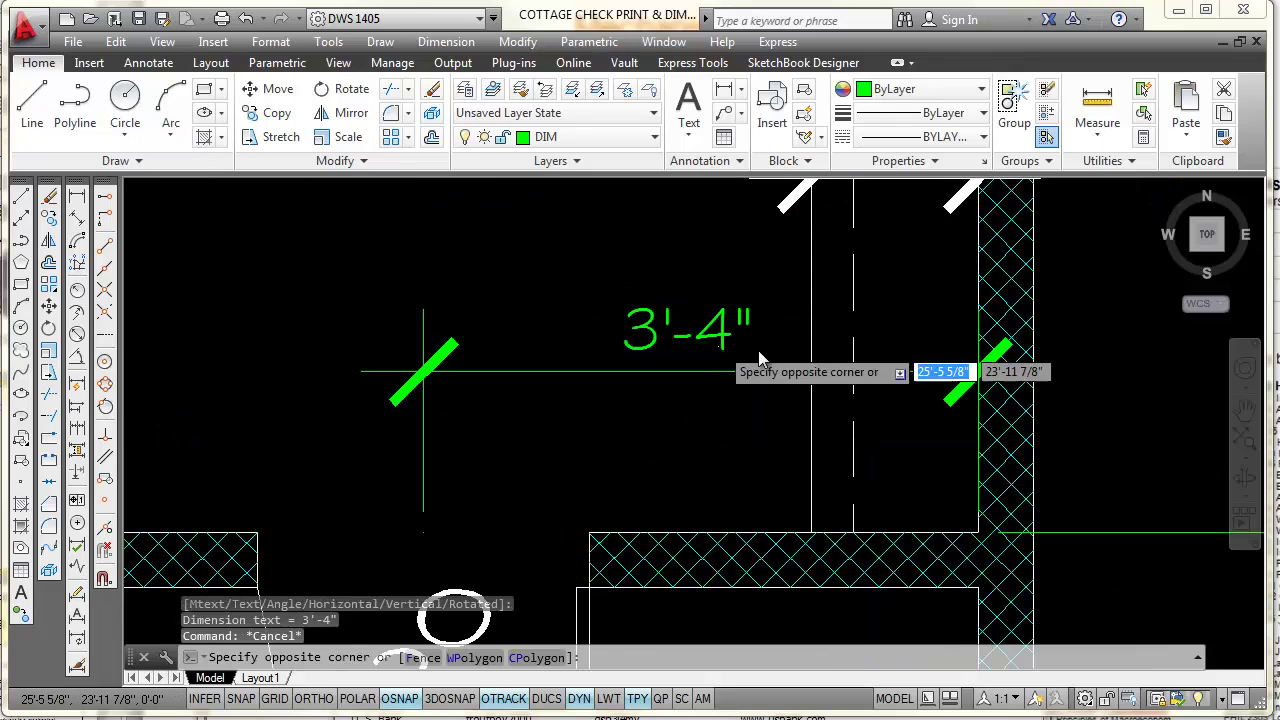
pyautogui.click(709, 340)
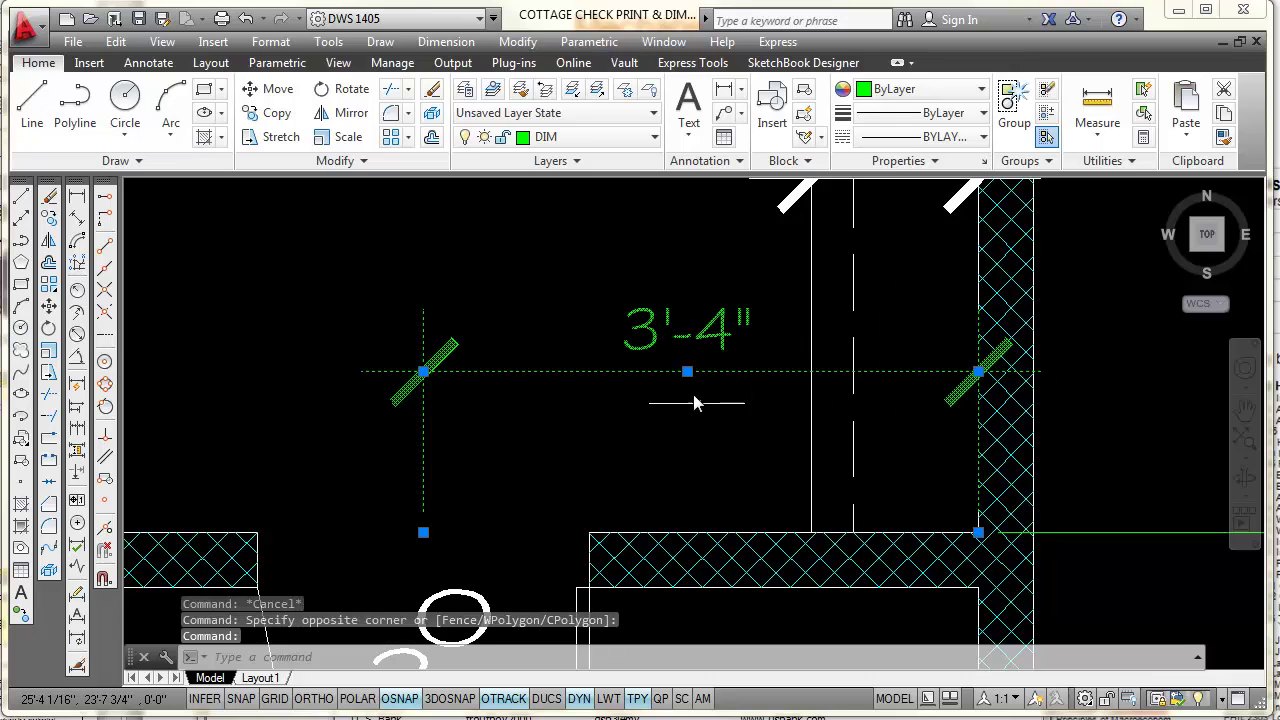
pyautogui.click(687, 372)
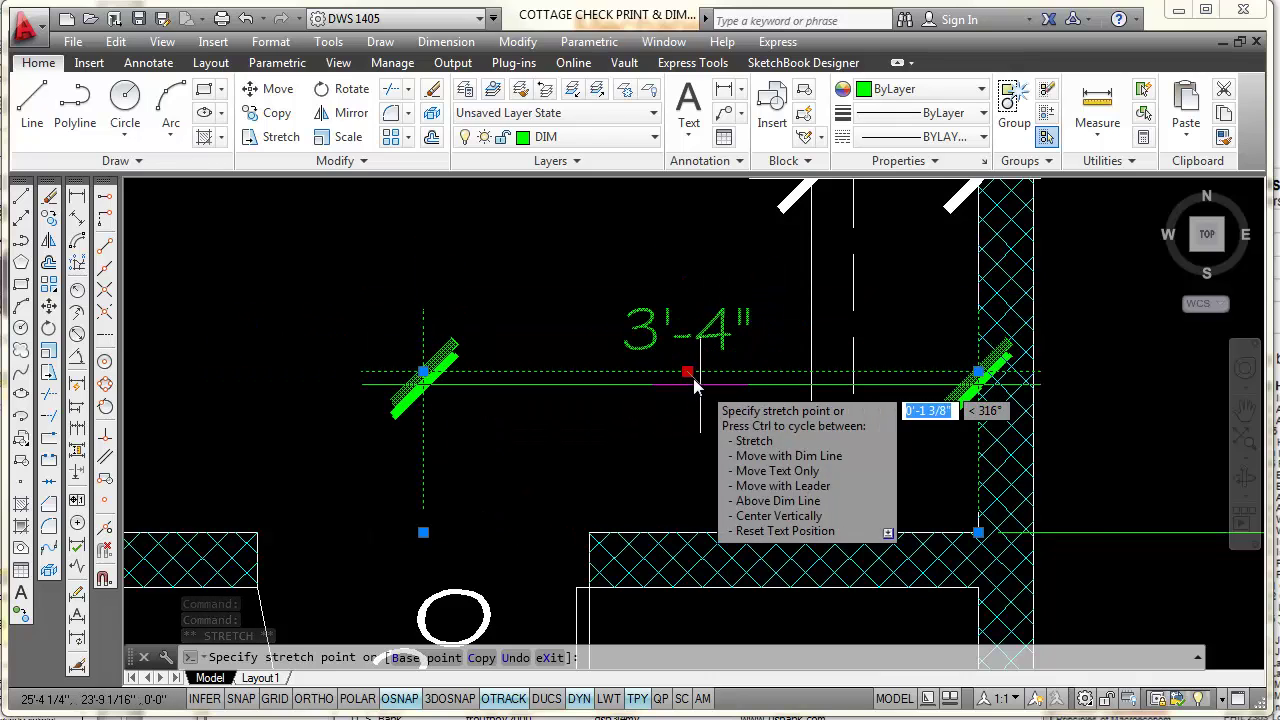
pyautogui.press('Escape')
pyautogui.press('Escape')
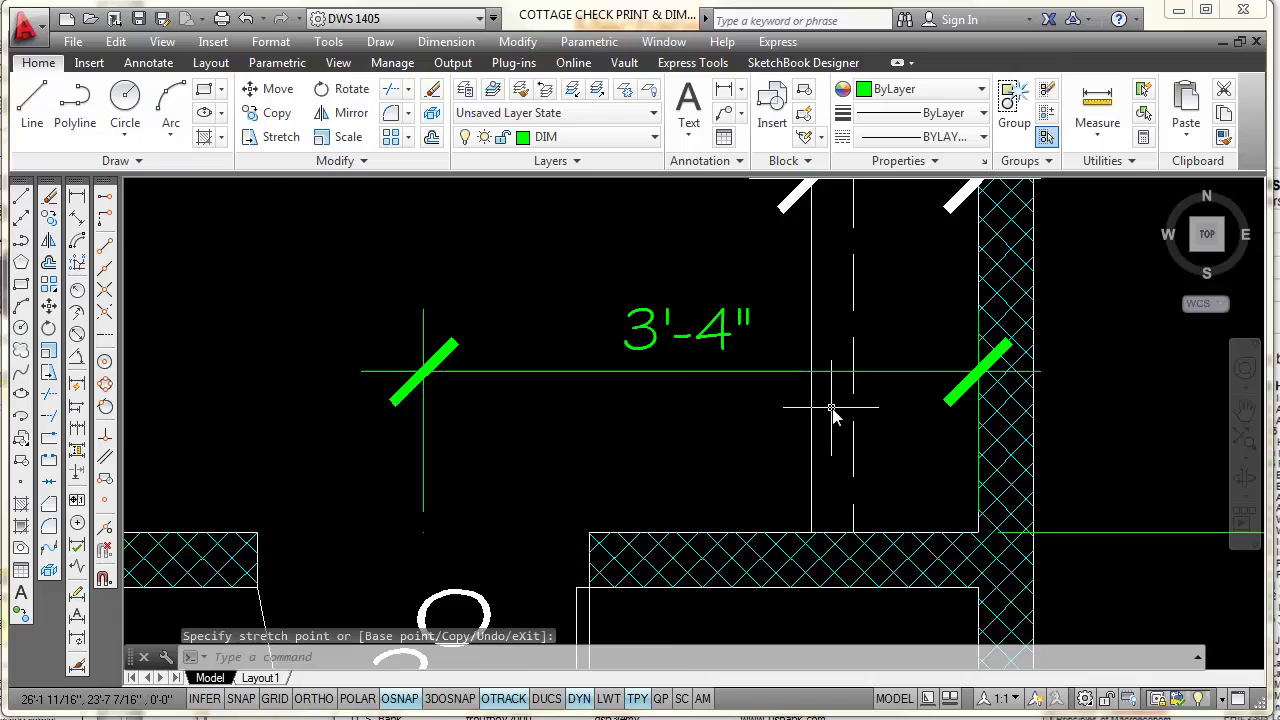
pyautogui.scroll(-2, 831, 420)
pyautogui.scroll(-5, 833, 415)
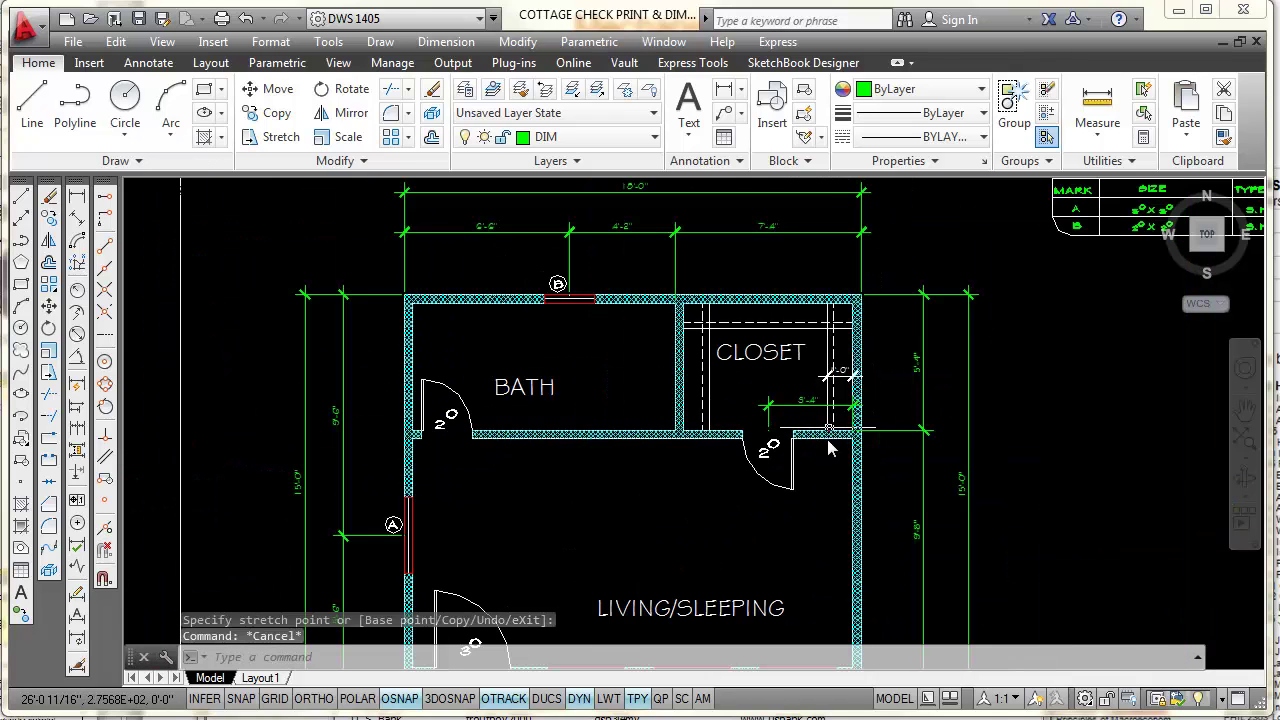
pyautogui.moveTo(919, 450); pyautogui.dragTo(914, 410, button='middle')
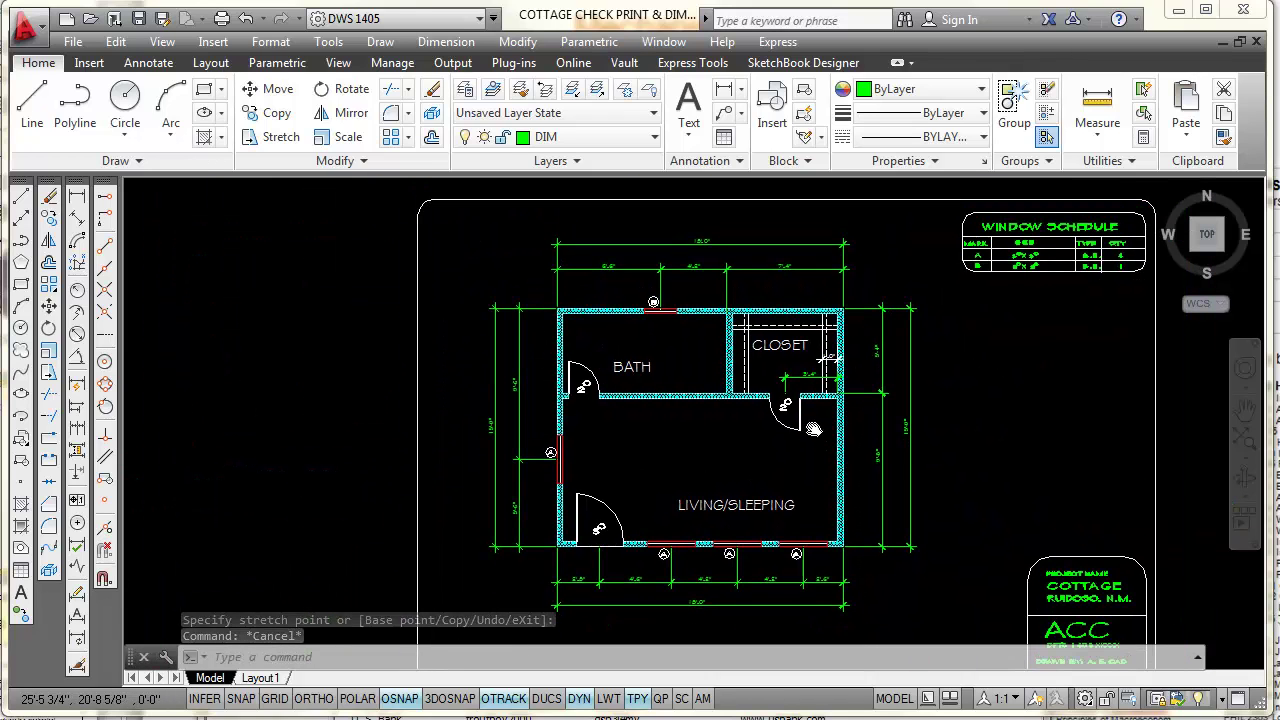